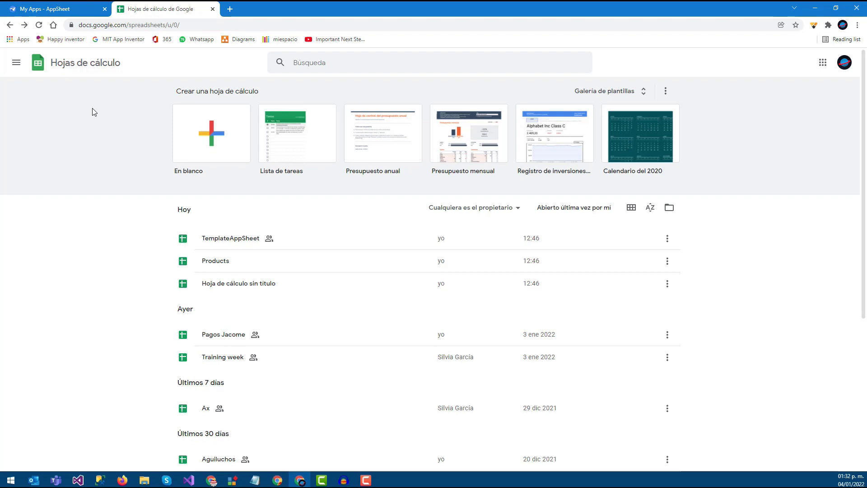
- Create a blank spreadsheet and rename its first sheet to Marcas
{"action": "left_click", "coordinate": [212, 130]}
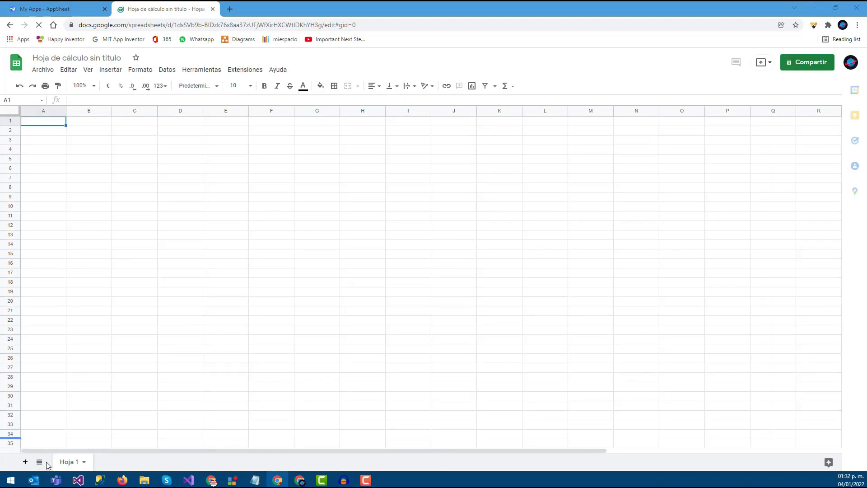
{"action": "right_click", "coordinate": [69, 463]}
{"action": "left_click", "coordinate": [211, 366]}
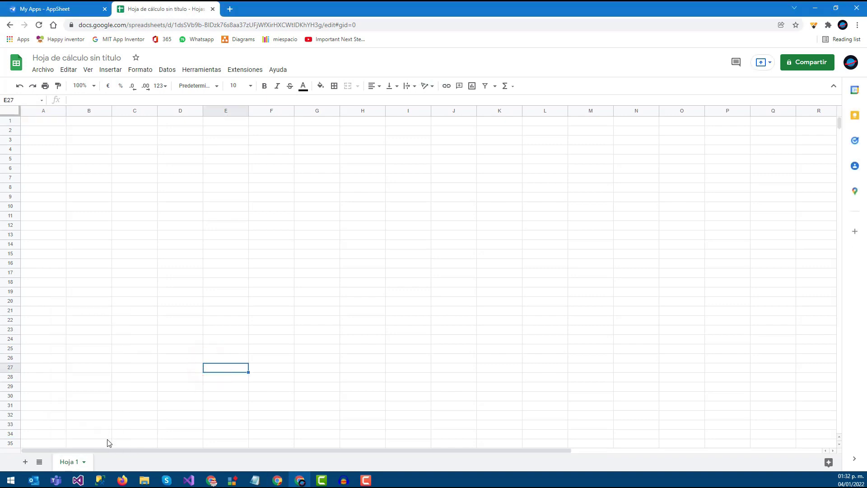
{"action": "right_click", "coordinate": [71, 463]}
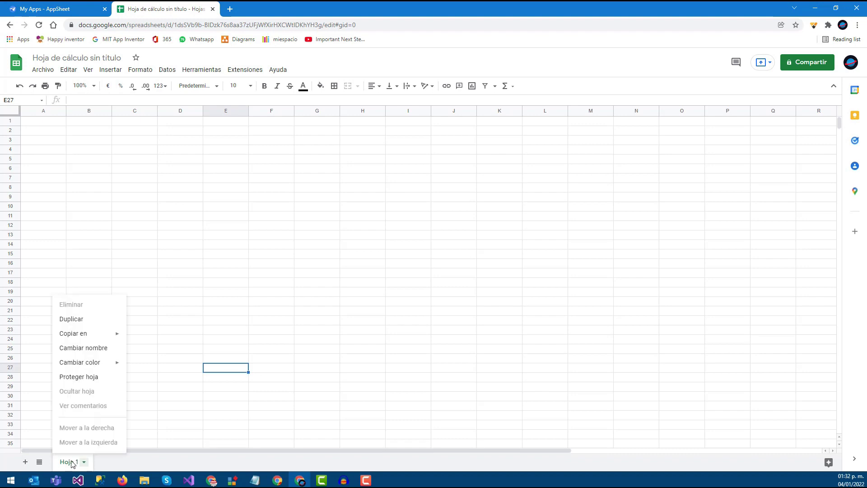
{"action": "left_click", "coordinate": [86, 348]}
{"action": "key", "text": "BackSpace"}
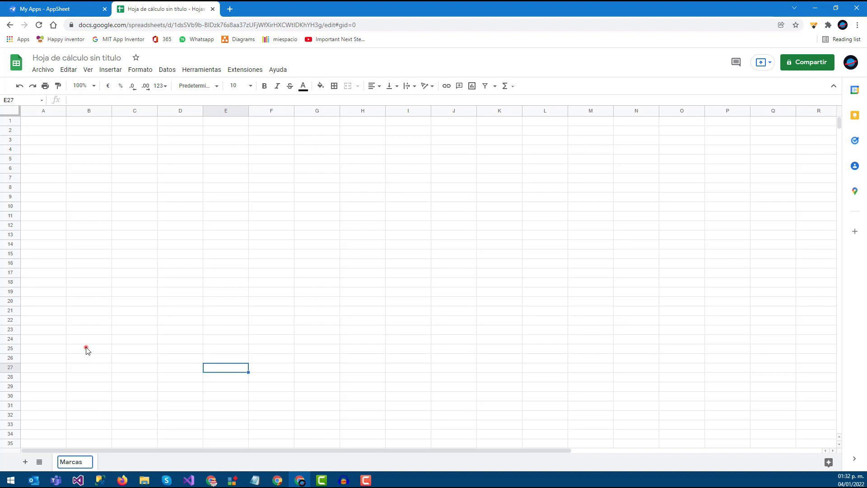
{"action": "left_click", "coordinate": [87, 349]}
- Add two more sheets named Celulares and Compras
{"action": "left_click", "coordinate": [25, 461]}
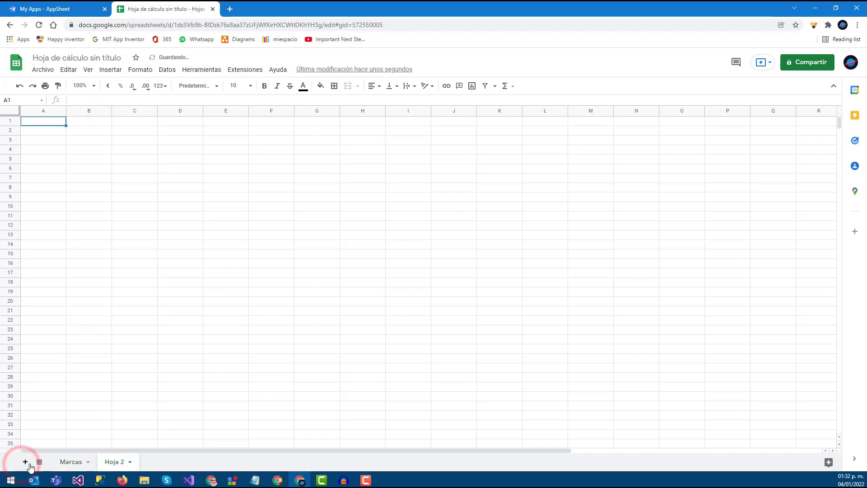
{"action": "left_click", "coordinate": [130, 461]}
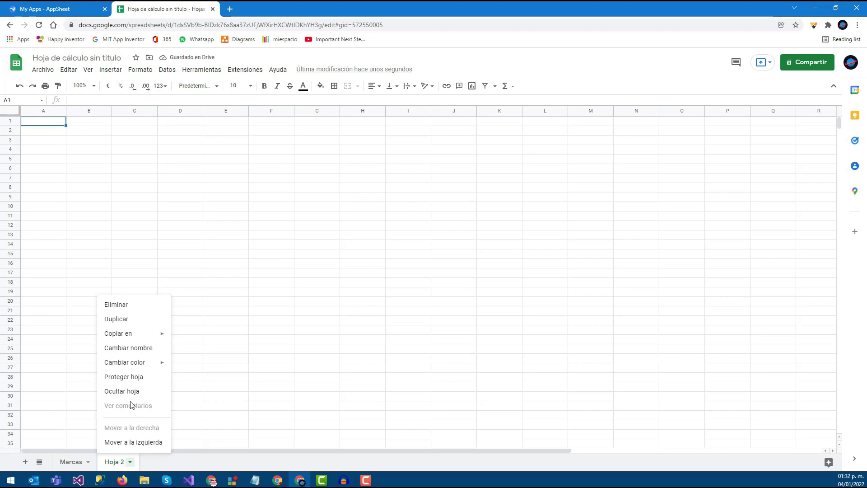
{"action": "left_click", "coordinate": [131, 348]}
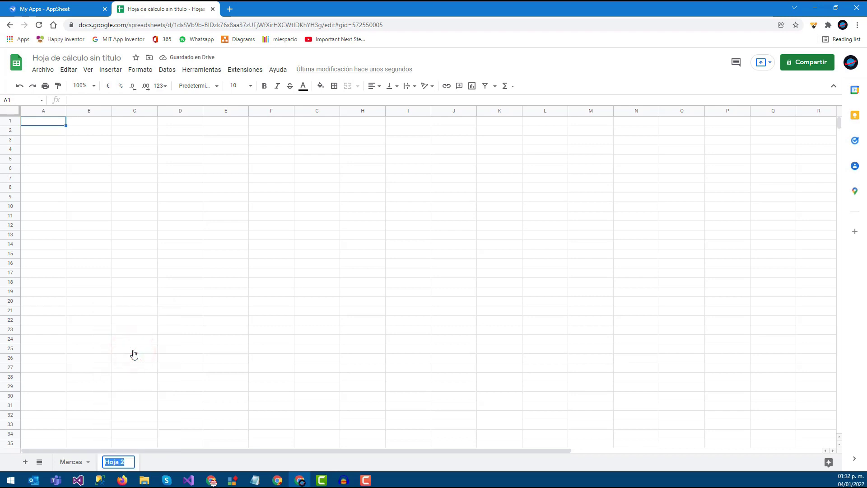
{"action": "type", "text": "Celulares"}
{"action": "key", "text": "Return"}
{"action": "left_click", "coordinate": [25, 461]}
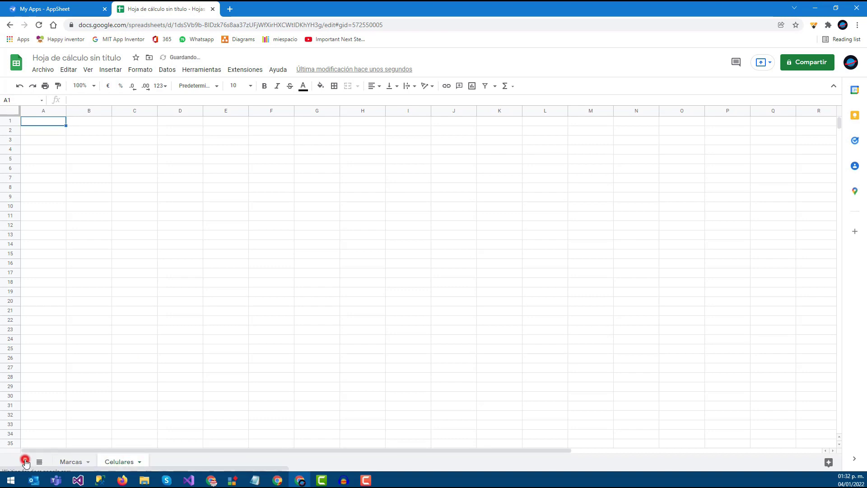
{"action": "left_click", "coordinate": [181, 461]}
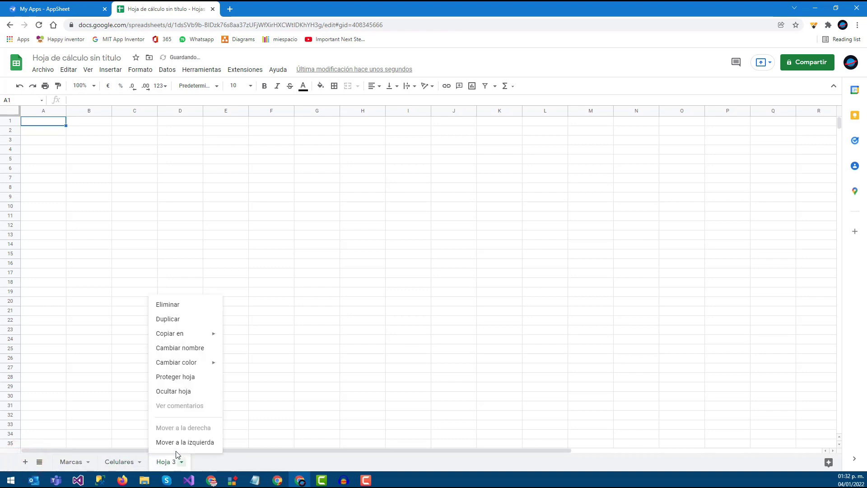
{"action": "left_click", "coordinate": [186, 351]}
{"action": "type", "text": "Compras"}
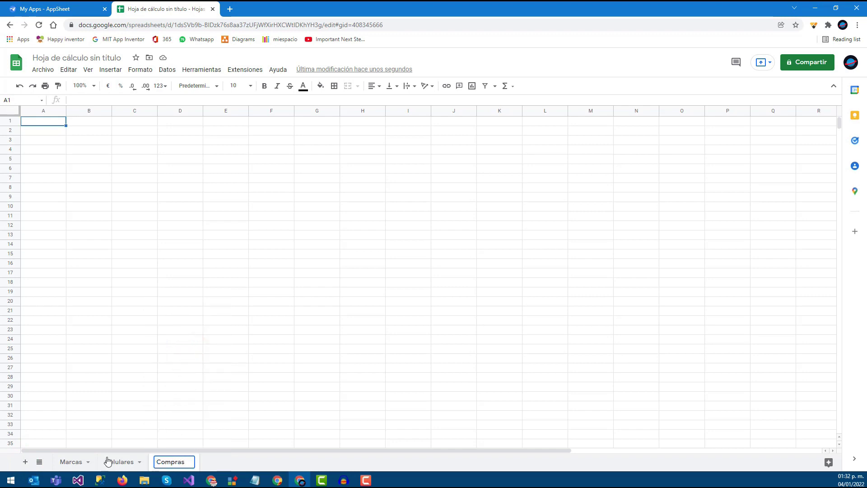
{"action": "left_click", "coordinate": [67, 463]}
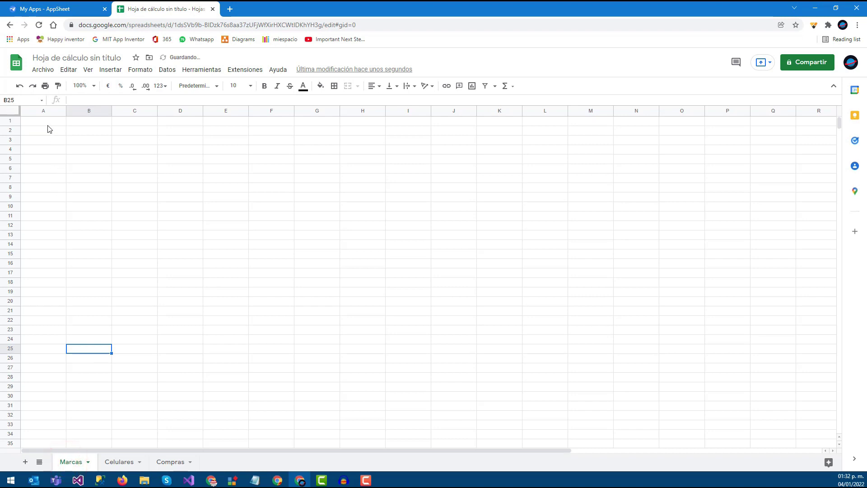
- Enter headers MarcaID and Descripcion in A1 and B1 of the Marcas sheet
{"action": "left_click", "coordinate": [32, 122]}
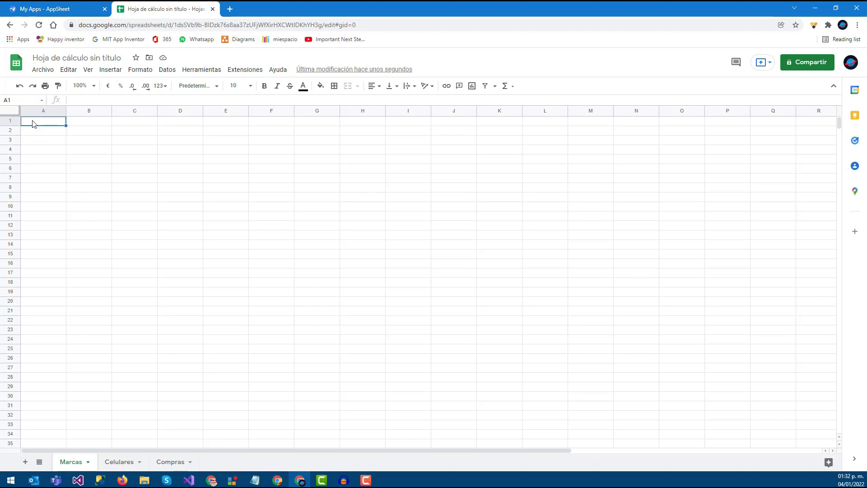
{"action": "type", "text": "MaercaID"}
{"action": "key", "text": "Return"}
{"action": "key", "text": "alt+Tab"}
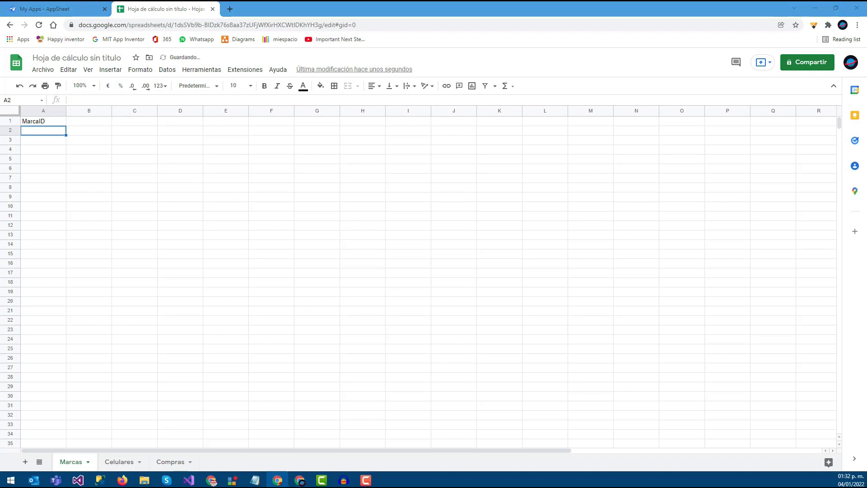
{"action": "left_click", "coordinate": [83, 122]}
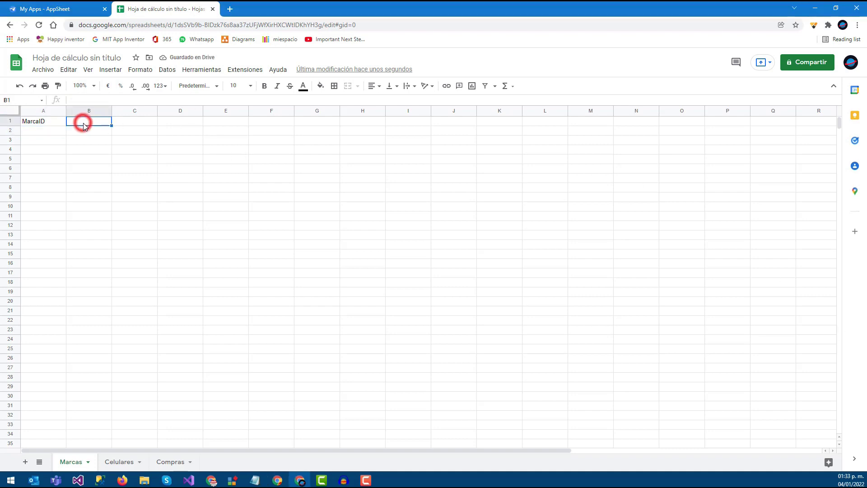
{"action": "type", "text": "Descripcion"}
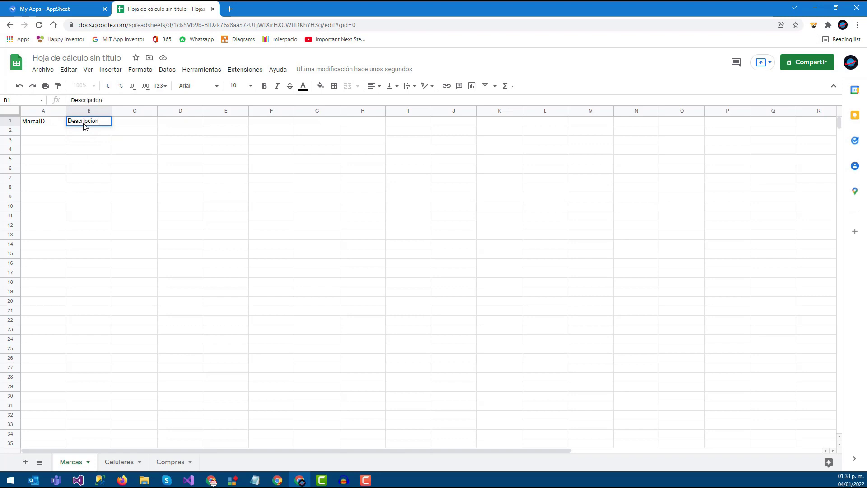
{"action": "key", "text": "Return"}
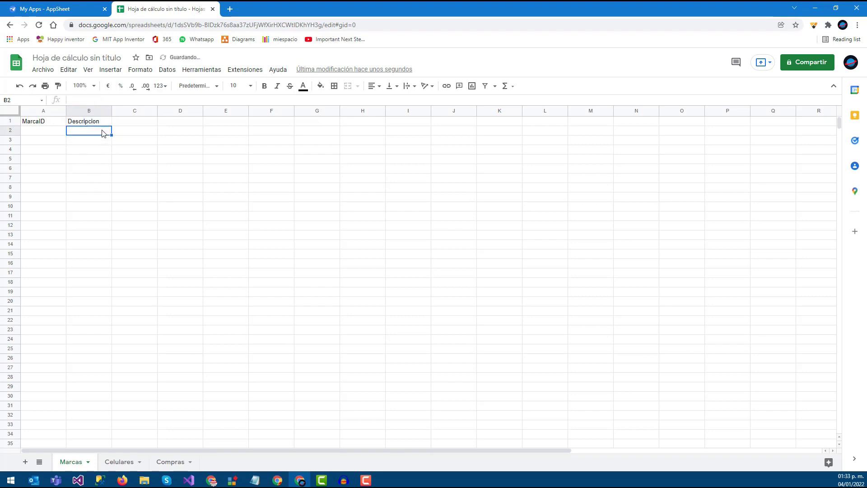
- Enter headers CelularID, MarcaID and Nombre in row 1 of the Celulares sheet
{"action": "left_click", "coordinate": [118, 461]}
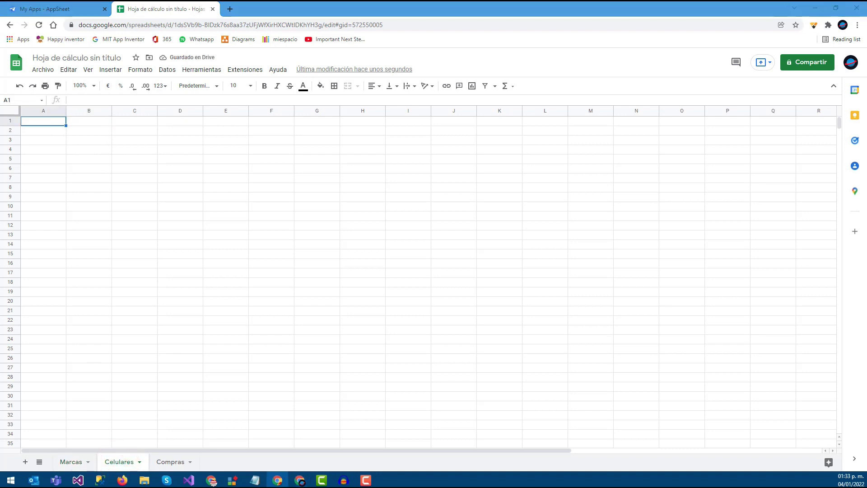
{"action": "left_click", "coordinate": [43, 121]}
{"action": "type", "text": "CelularID"}
{"action": "key", "text": "Tab"}
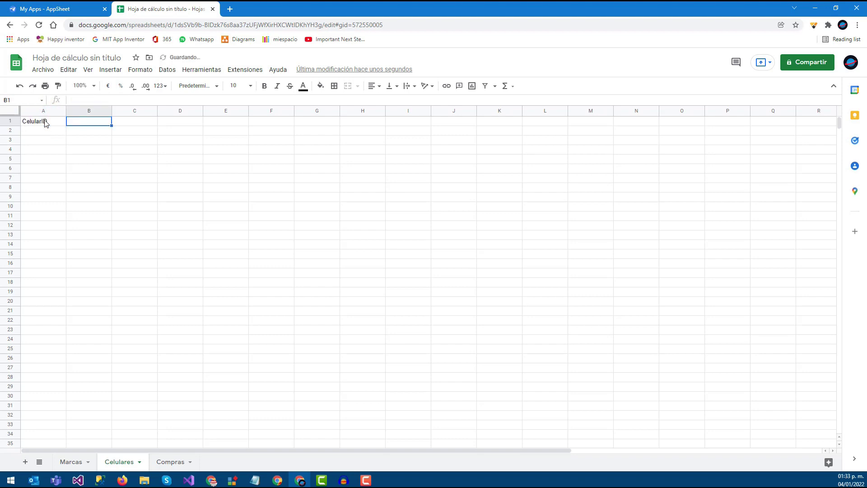
{"action": "type", "text": "MarcaID"}
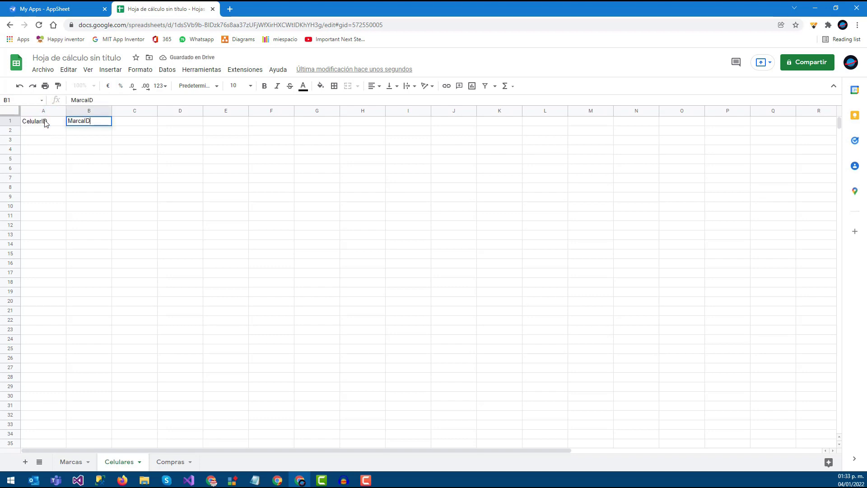
{"action": "key", "text": "Tab"}
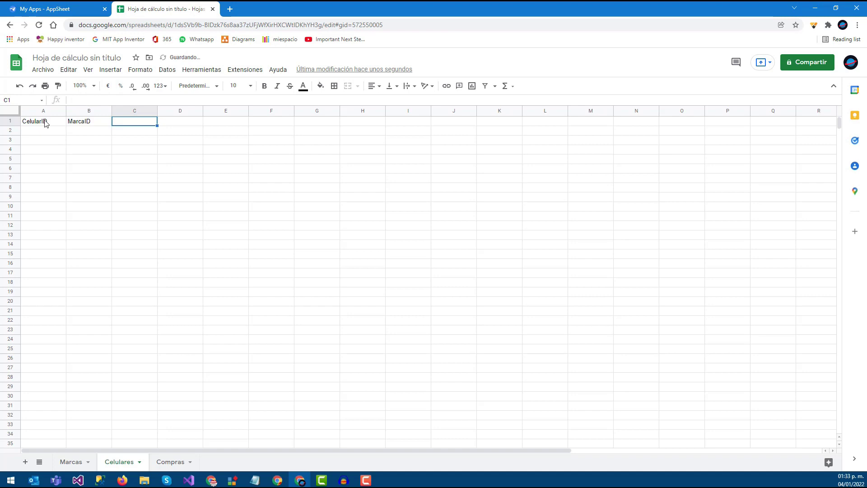
{"action": "type", "text": "Nombre"}
{"action": "key", "text": "Tab"}
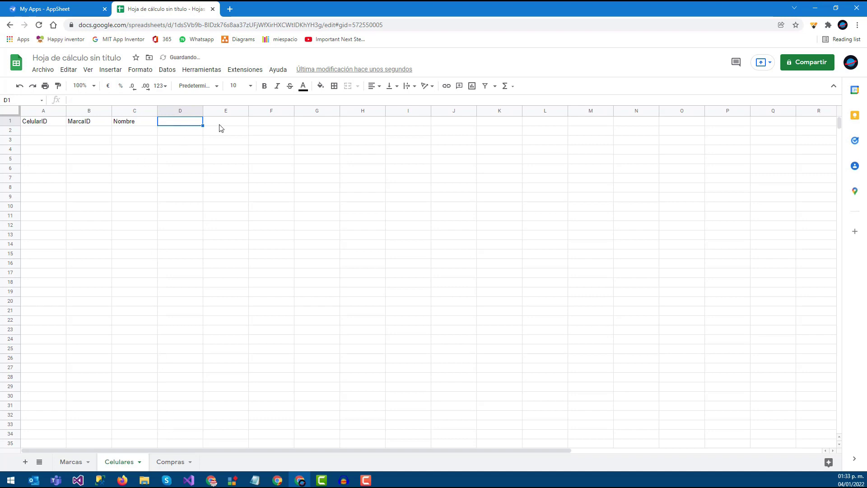
- Enter headers CompraID, MarcaID and CelularID in row 1 of the Compras sheet
{"action": "left_click", "coordinate": [176, 462]}
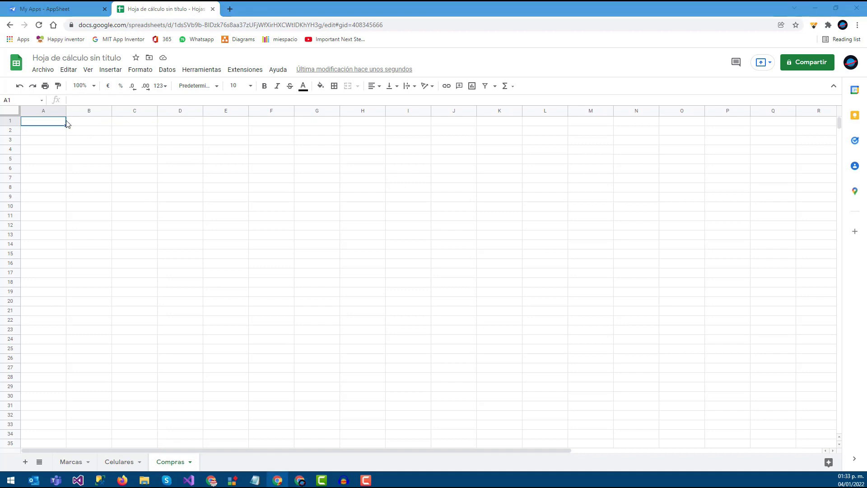
{"action": "left_click", "coordinate": [53, 122]}
{"action": "type", "text": "CompraID"}
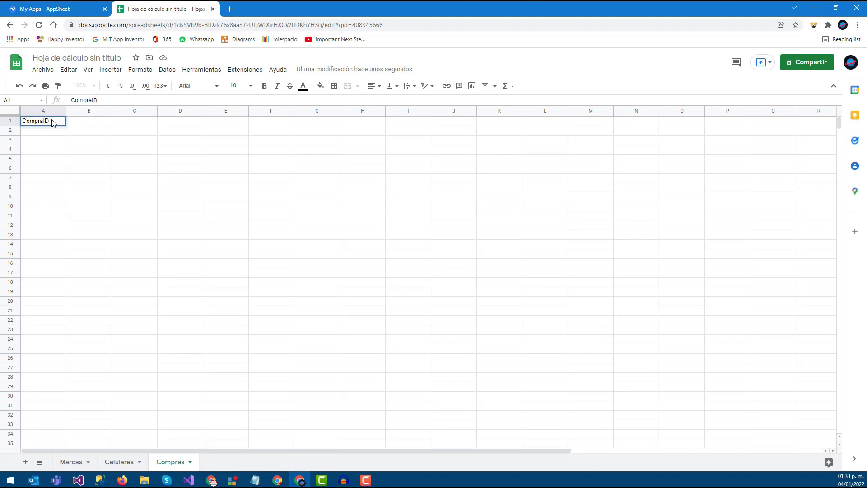
{"action": "key", "text": "Tab"}
{"action": "type", "text": "Mar"}
{"action": "key", "text": "Tab"}
{"action": "type", "text": "CelularID"}
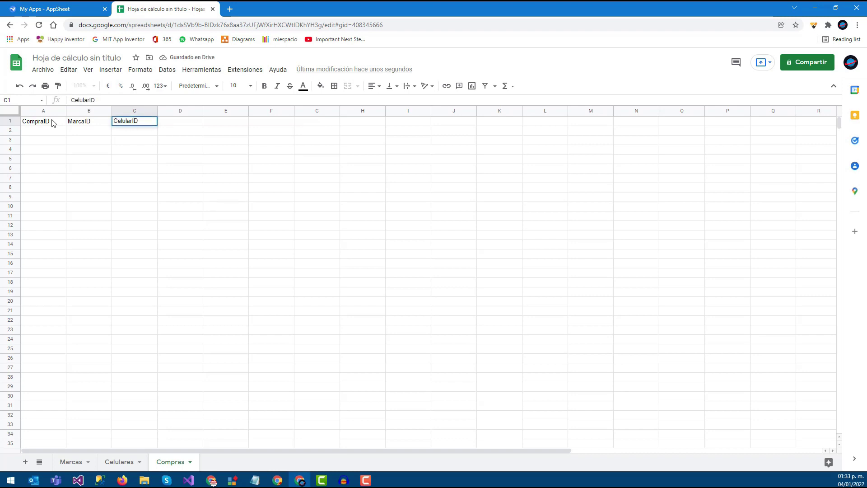
{"action": "key", "text": "Return"}
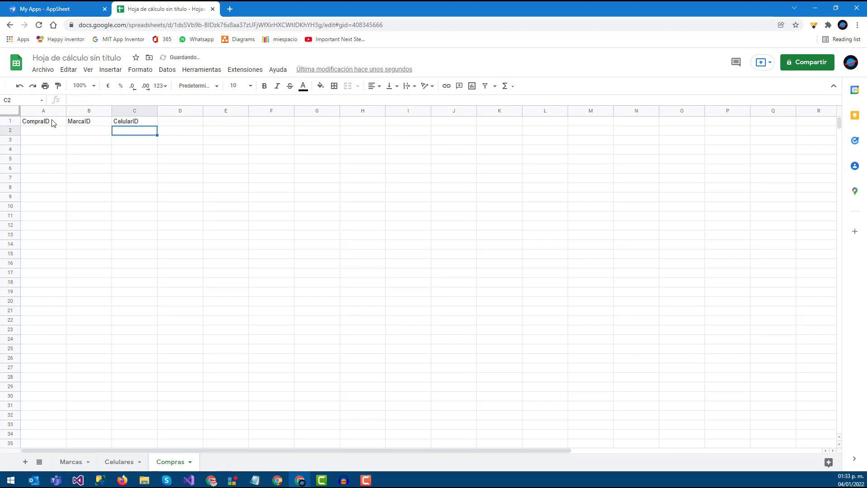
{"action": "key", "text": "Left"}
- Start a new AppSheet app from your own data and select the default app name for replacement
{"action": "left_click", "coordinate": [117, 460]}
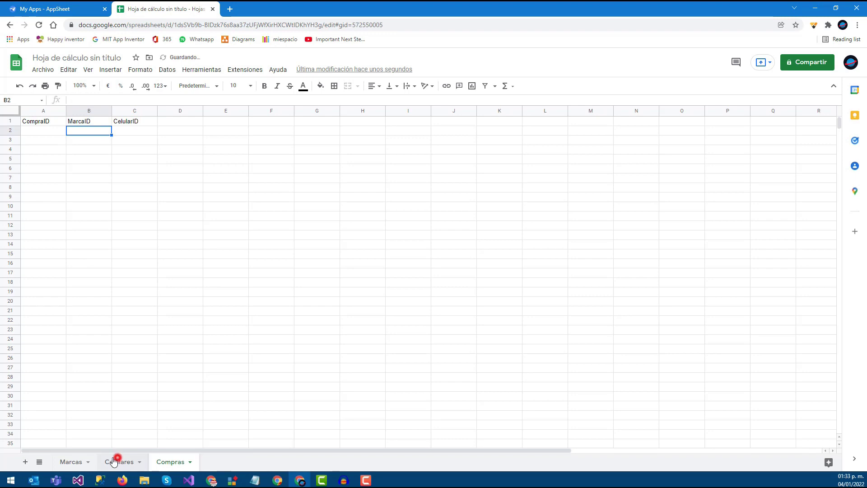
{"action": "left_click", "coordinate": [71, 461]}
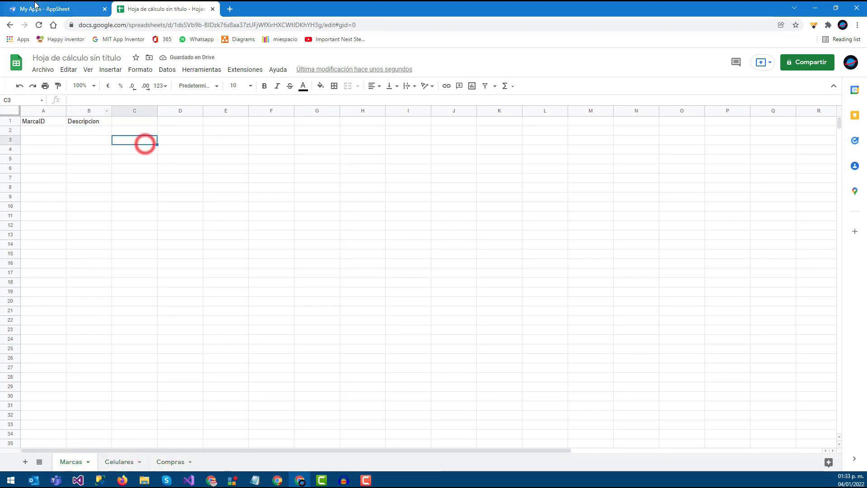
{"action": "left_click", "coordinate": [45, 10]}
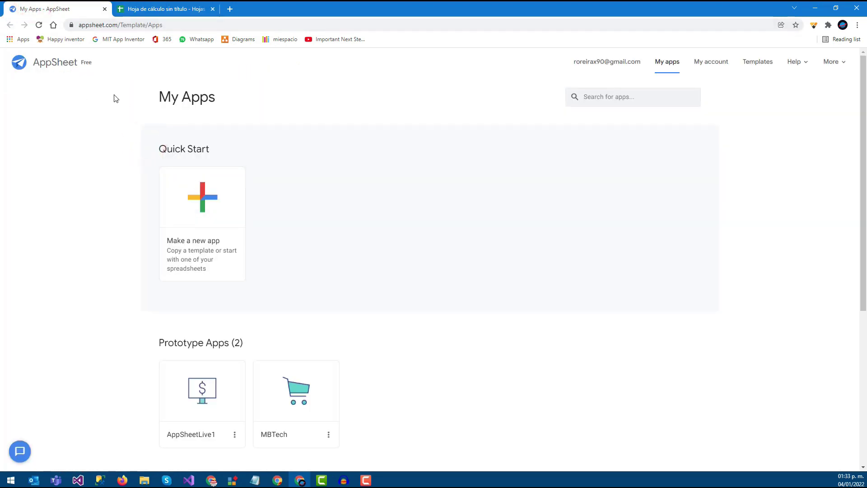
{"action": "left_click", "coordinate": [201, 226]}
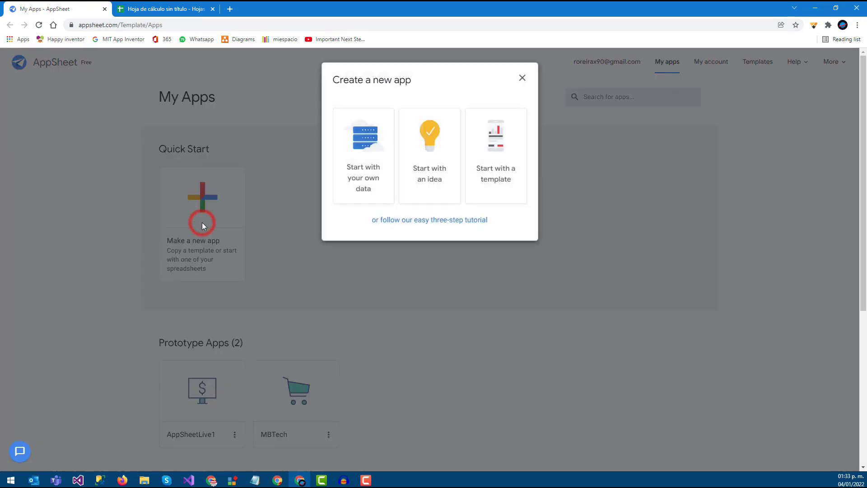
{"action": "left_click", "coordinate": [357, 166]}
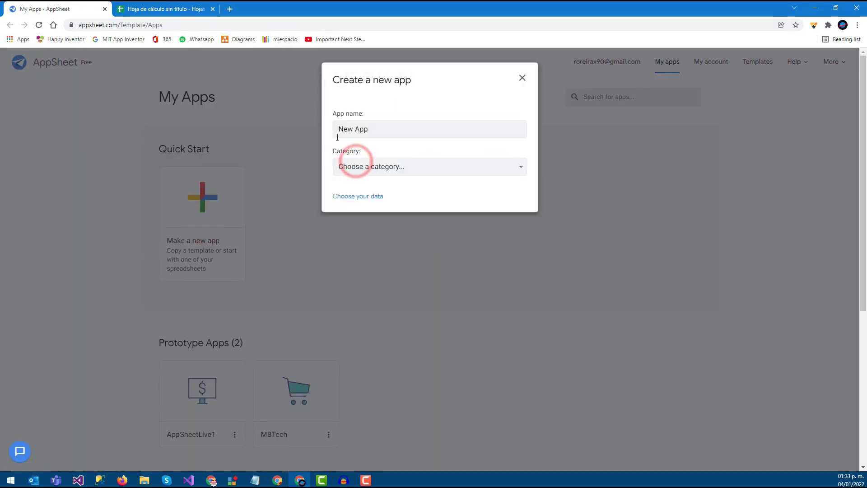
{"action": "triple_click", "coordinate": [390, 130]}
{"action": "type", "text": "Listas"}
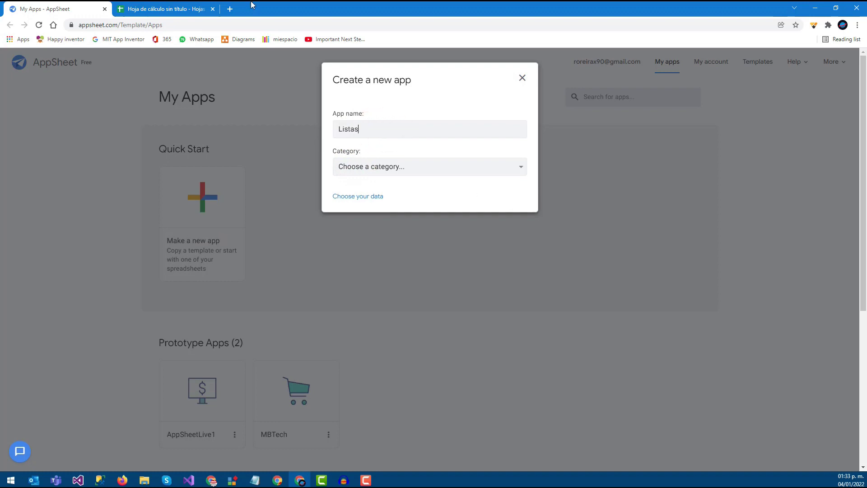
- Retitle the untitled spreadsheet to ListaDB and return to the AppSheet new-app form
{"action": "left_click", "coordinate": [169, 9]}
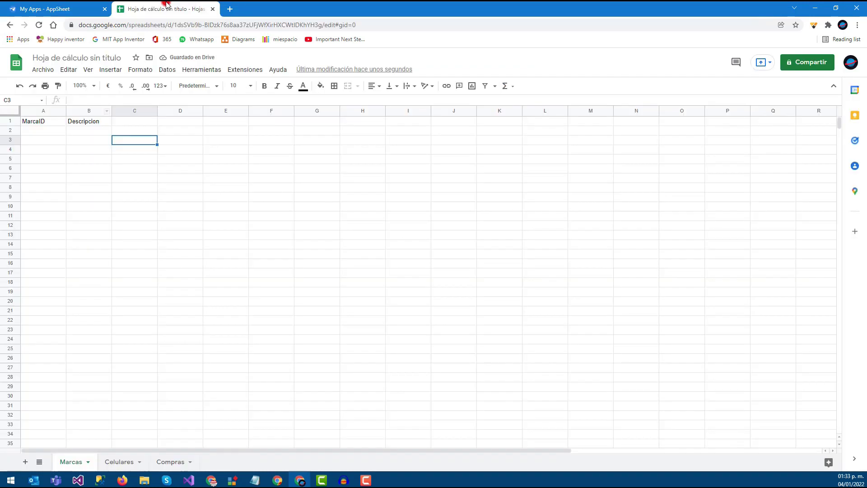
{"action": "left_click", "coordinate": [89, 59]}
{"action": "type", "text": "Lista"}
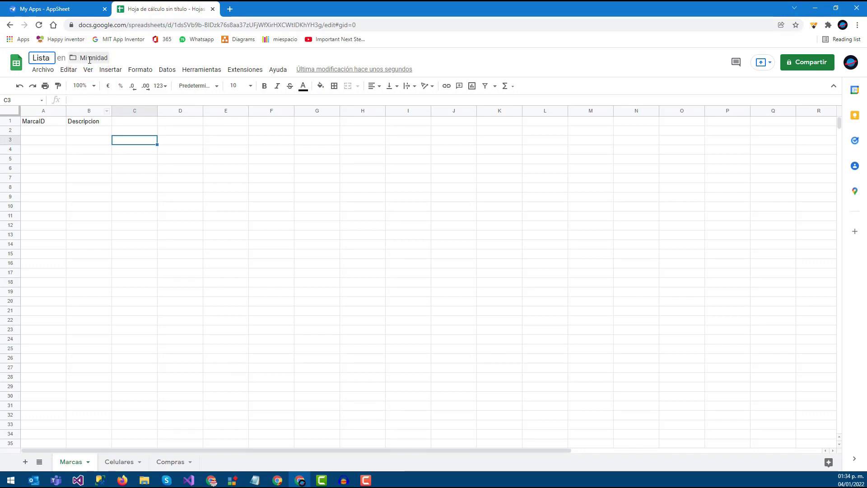
{"action": "type", "text": "DB"}
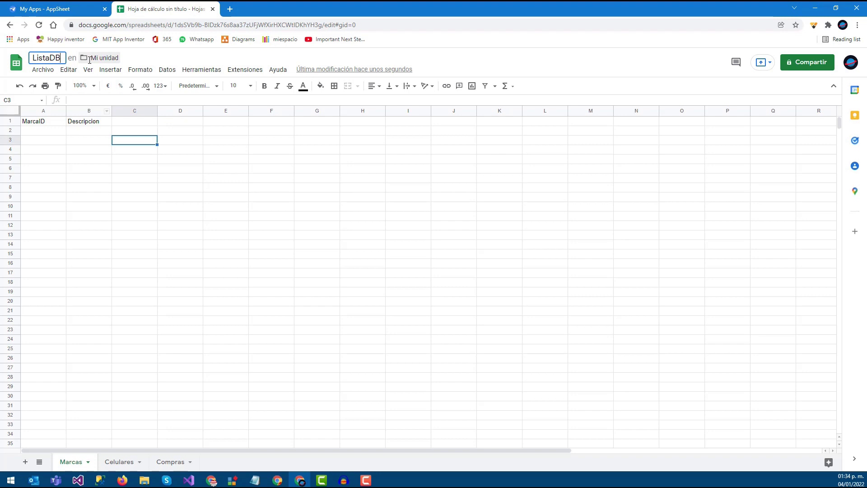
{"action": "left_click", "coordinate": [165, 185]}
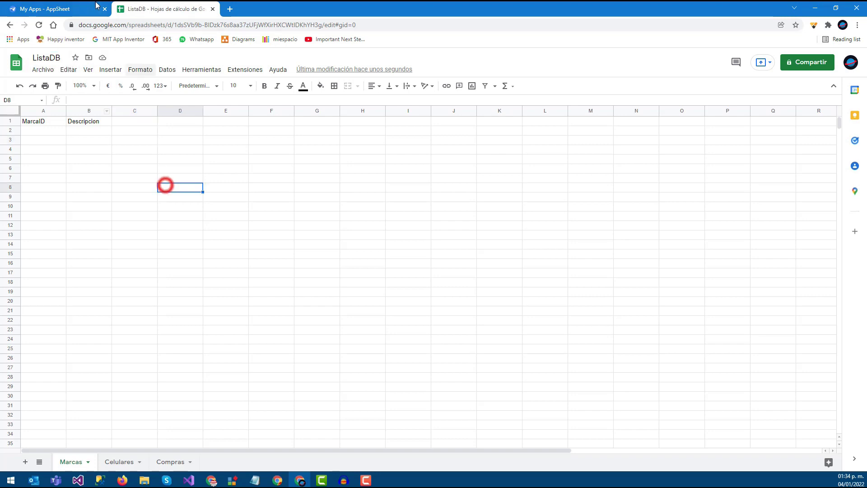
{"action": "left_click", "coordinate": [55, 8]}
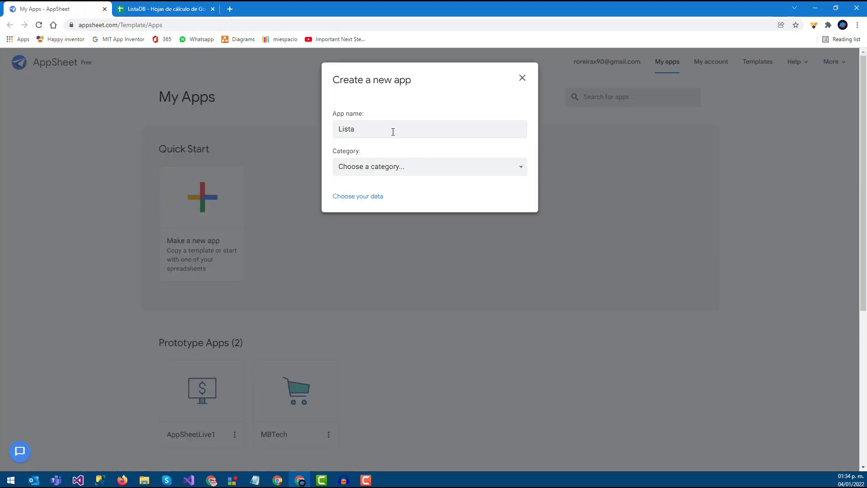
- Set the app category to Other and choose the ListaDB spreadsheet as the data source
{"action": "left_click", "coordinate": [382, 170]}
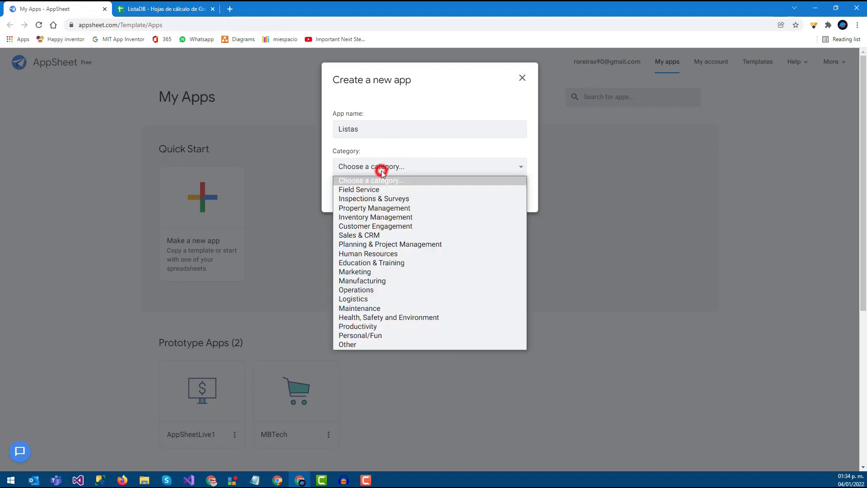
{"action": "left_click", "coordinate": [364, 343]}
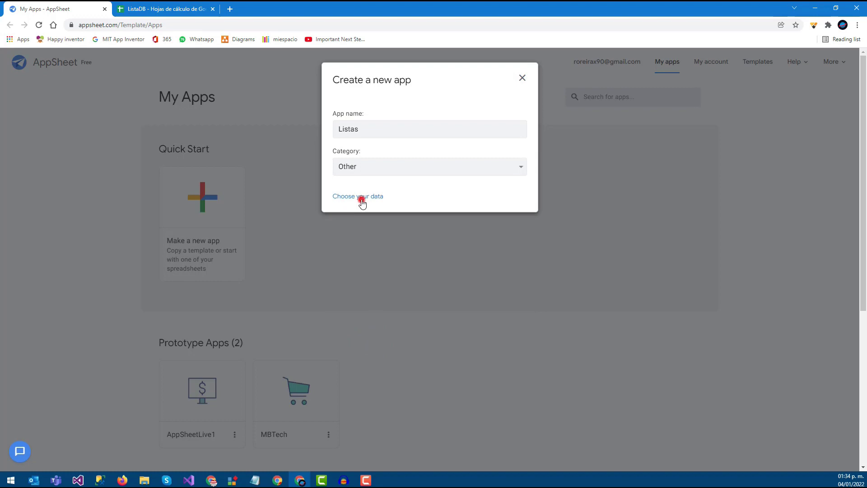
{"action": "left_click", "coordinate": [361, 199]}
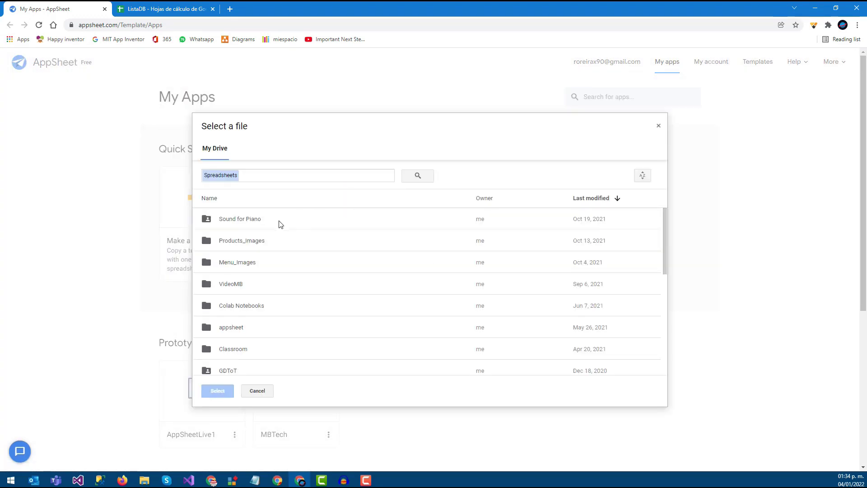
{"action": "scroll", "coordinate": [230, 289], "scroll_direction": "down", "scroll_amount": 2}
{"action": "left_click", "coordinate": [235, 325]}
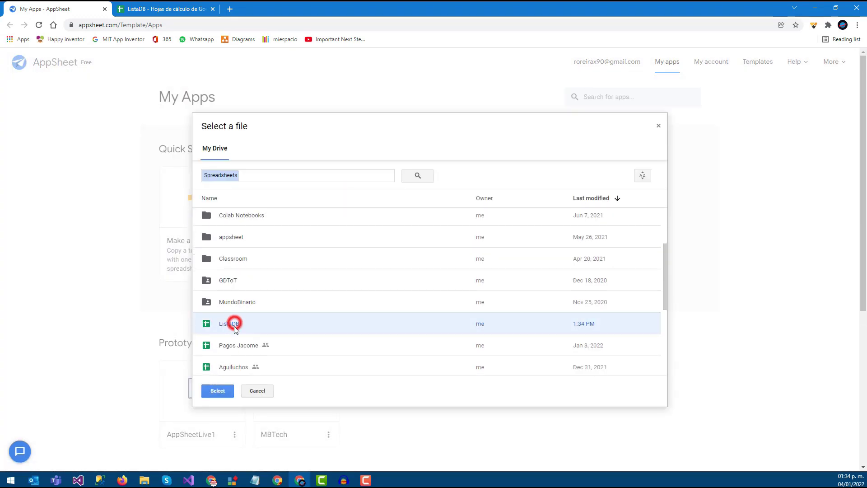
{"action": "left_click", "coordinate": [167, 9]}
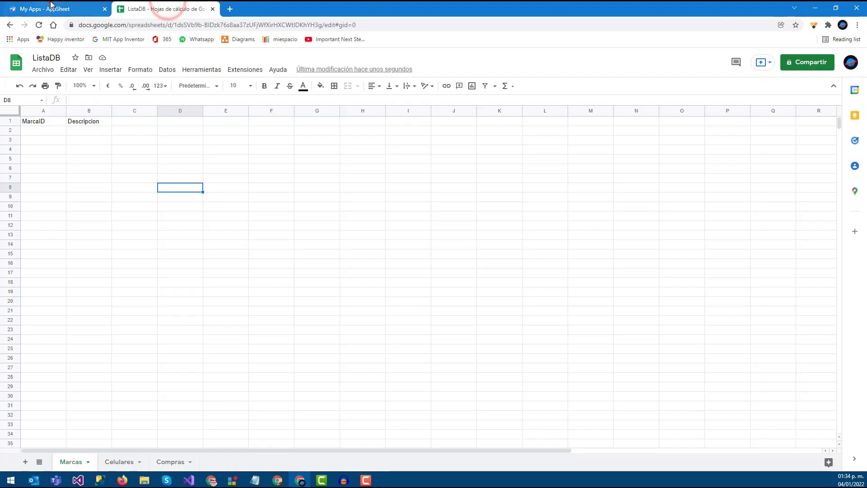
{"action": "left_click", "coordinate": [50, 5]}
{"action": "left_click", "coordinate": [226, 392]}
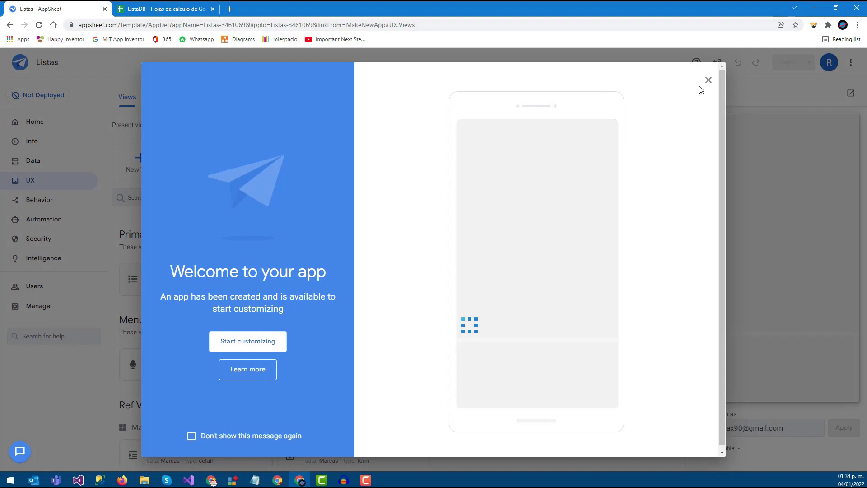
- Dismiss the welcome message and add the Celulares and Compras tables from ListaDB in Data
{"action": "left_click", "coordinate": [706, 83]}
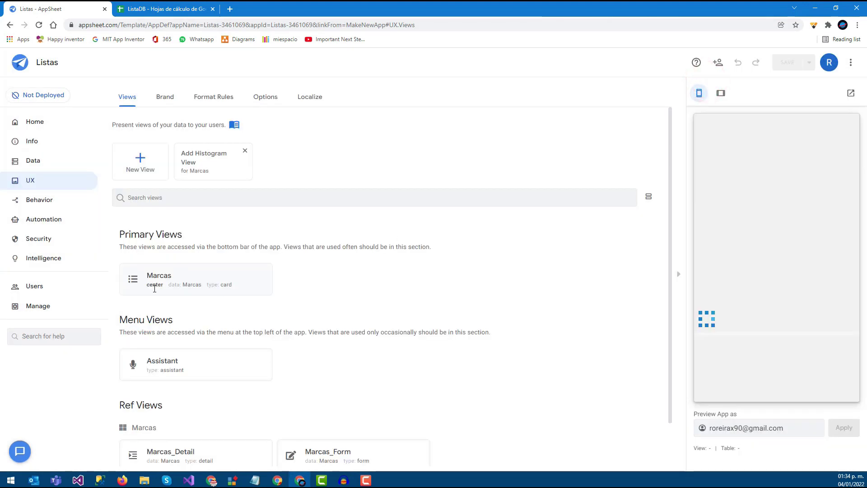
{"action": "left_click", "coordinate": [30, 164]}
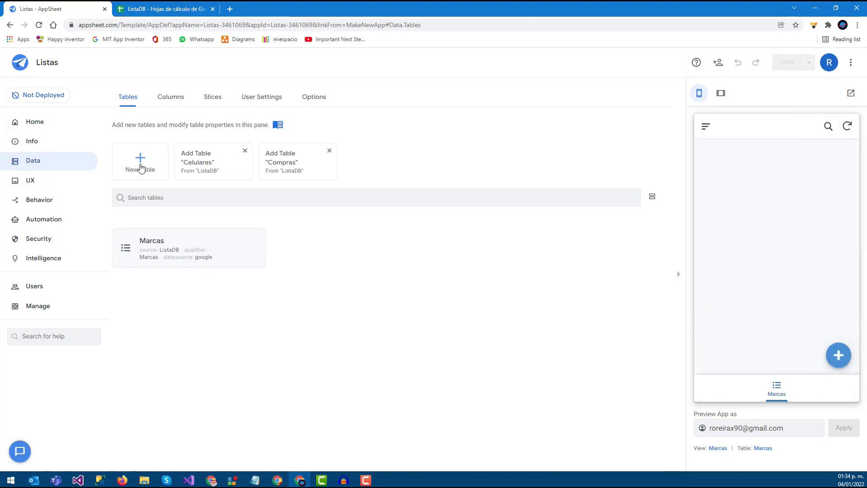
{"action": "left_click", "coordinate": [195, 160]}
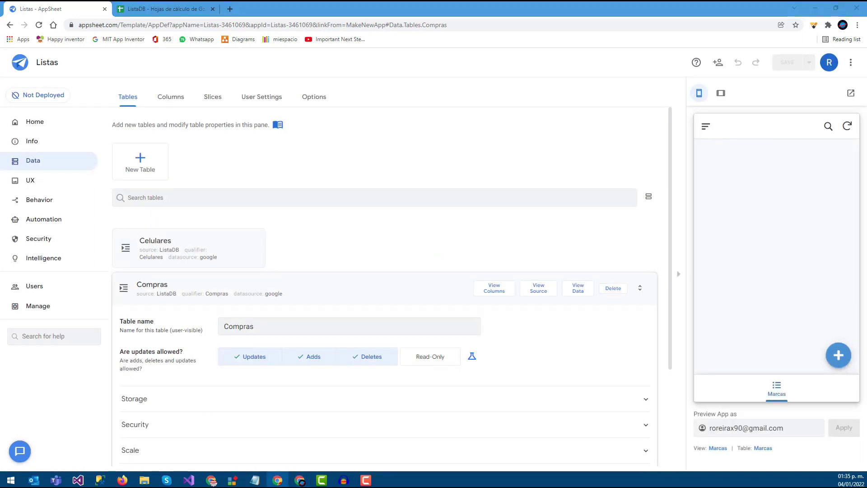
{"action": "left_click", "coordinate": [145, 283]}
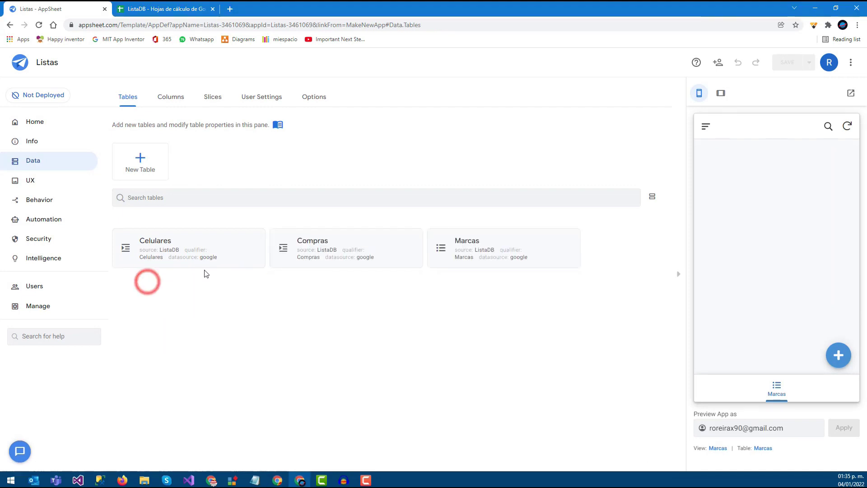
{"action": "left_click", "coordinate": [170, 245]}
- Inspect the column lists of Celulares, Compras and Marcas, ending back on Celulares
{"action": "left_click", "coordinate": [495, 156]}
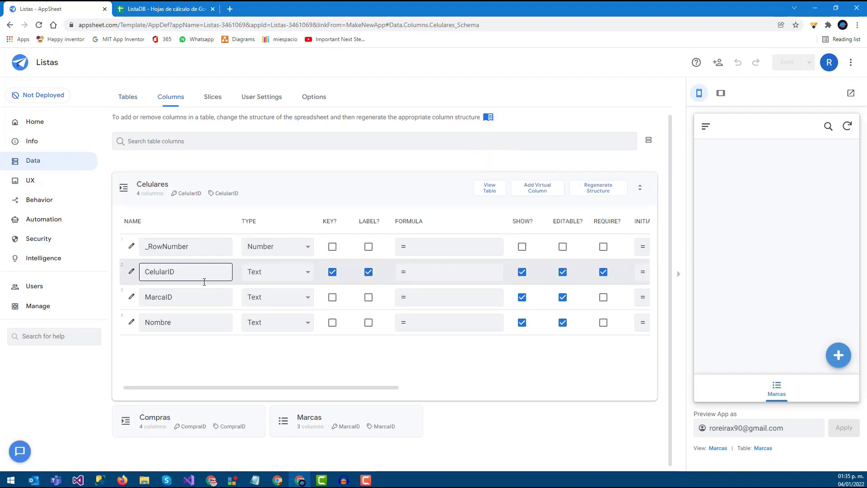
{"action": "left_click_drag", "start_coordinate": [309, 387], "coordinate": [289, 402]}
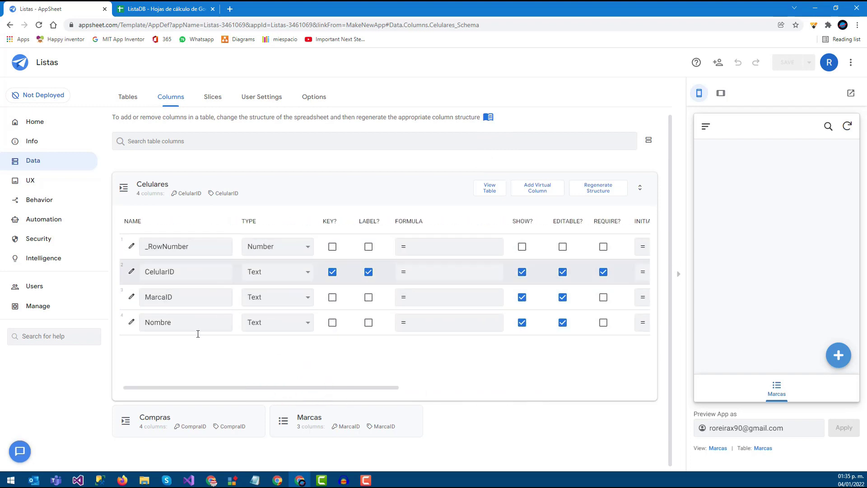
{"action": "left_click", "coordinate": [254, 186]}
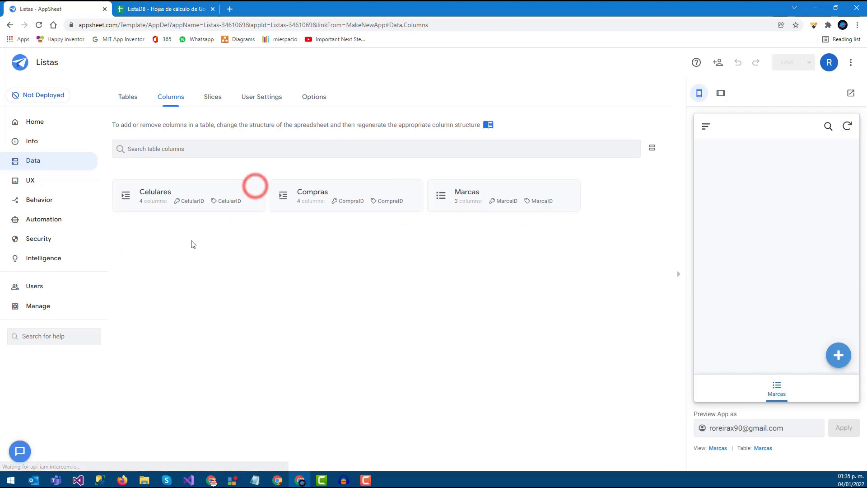
{"action": "left_click", "coordinate": [347, 195]}
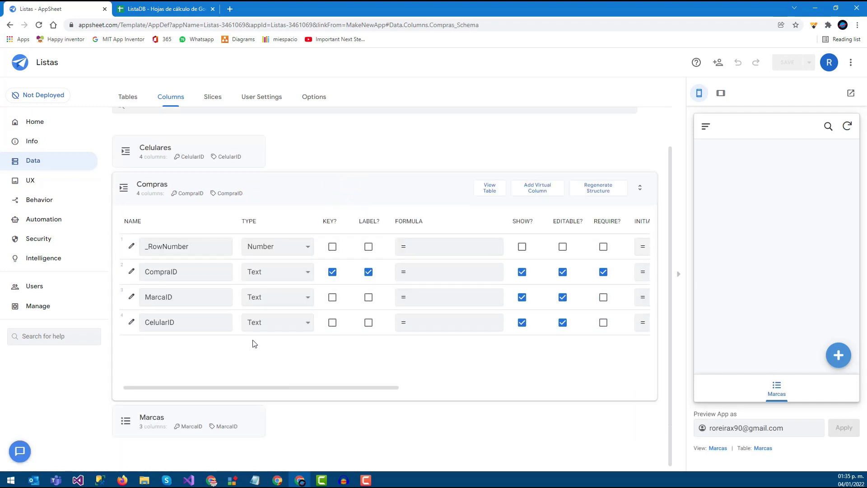
{"action": "left_click", "coordinate": [259, 186]}
{"action": "left_click", "coordinate": [469, 189]}
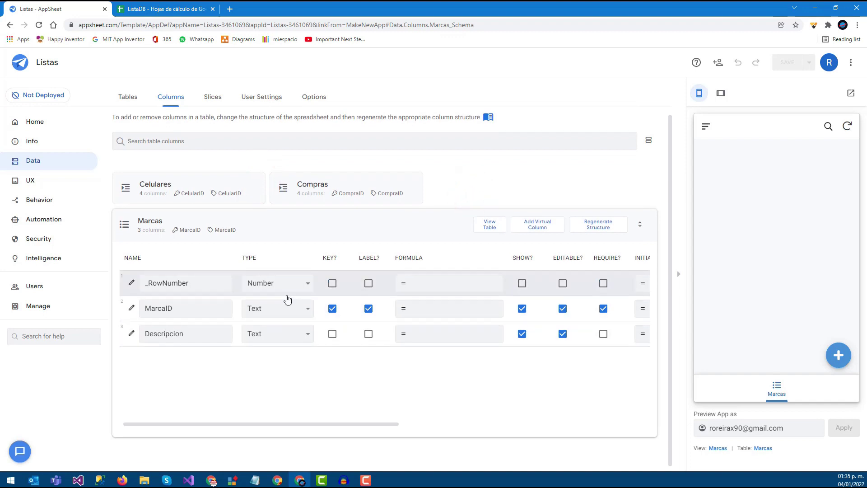
{"action": "left_click", "coordinate": [318, 223]}
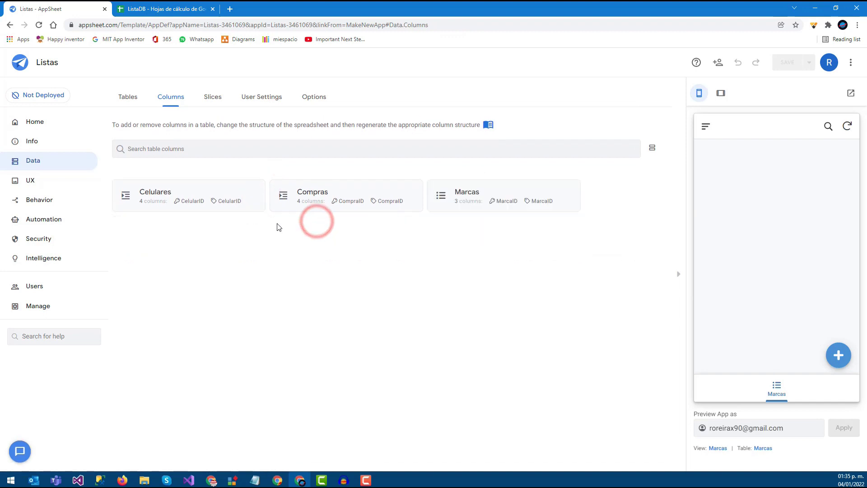
{"action": "left_click", "coordinate": [165, 193]}
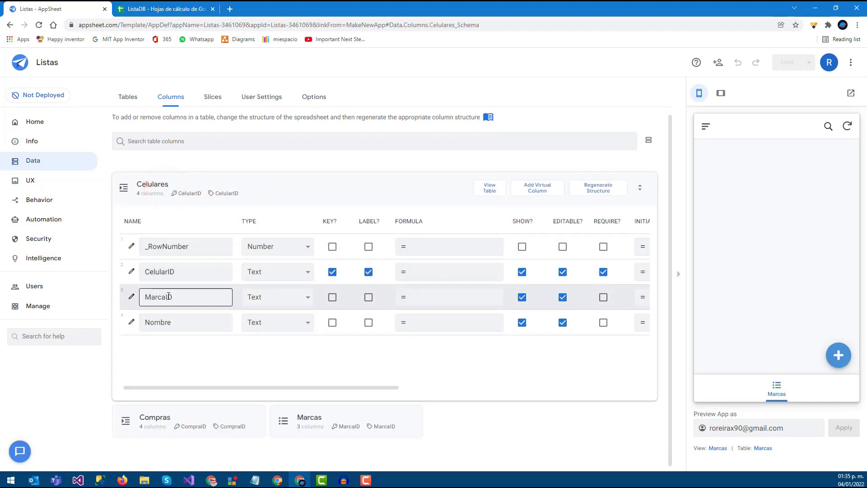
- Make the Celulares table's MarcaID column a Ref to the Marcas table
{"action": "left_click", "coordinate": [131, 297]}
{"action": "left_click", "coordinate": [374, 210]}
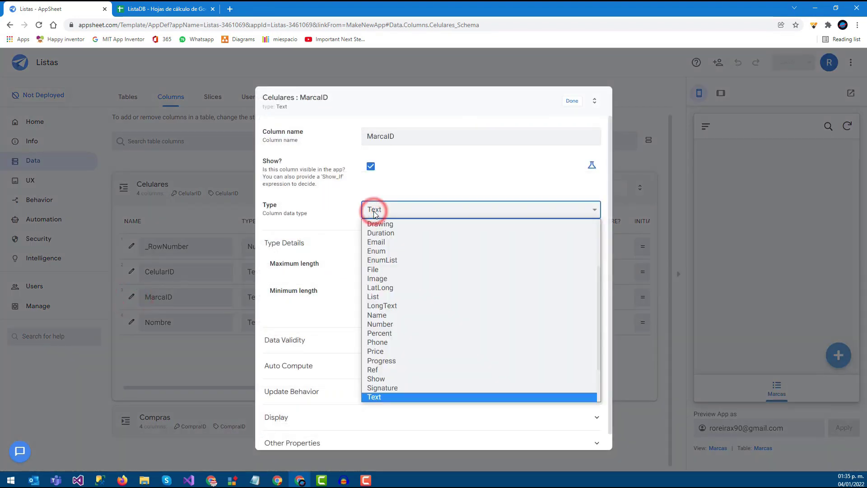
{"action": "left_click", "coordinate": [376, 370]}
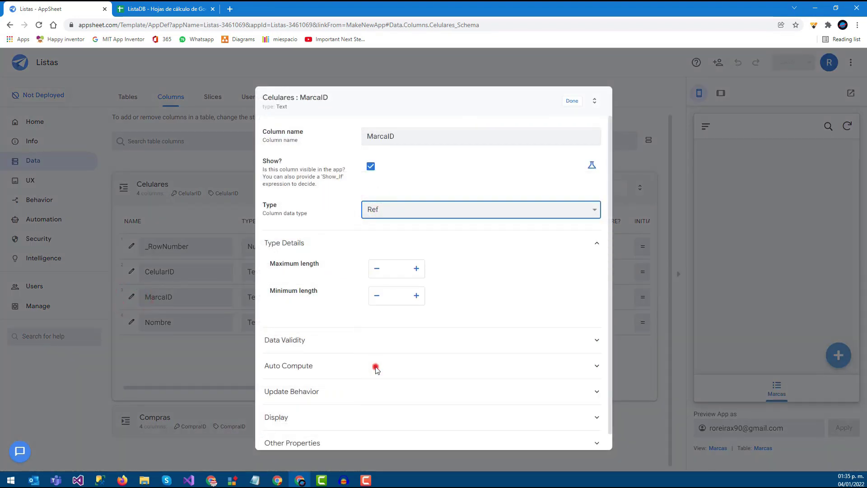
{"action": "left_click", "coordinate": [398, 269]}
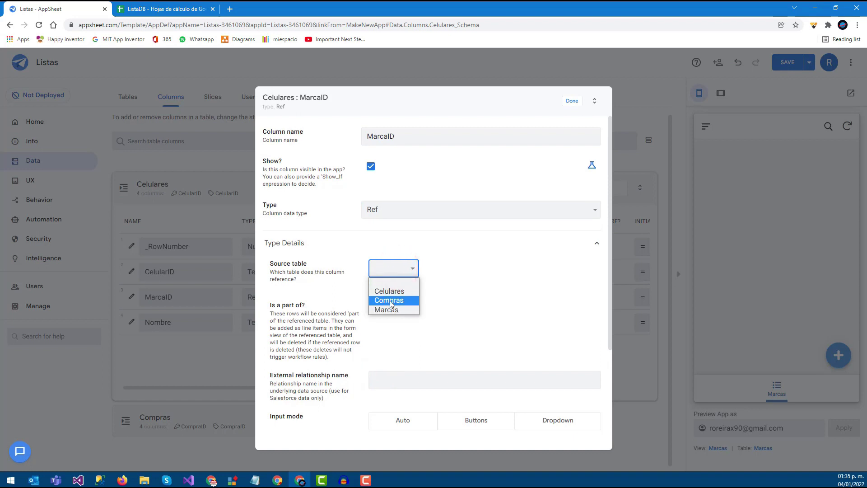
{"action": "left_click", "coordinate": [387, 309]}
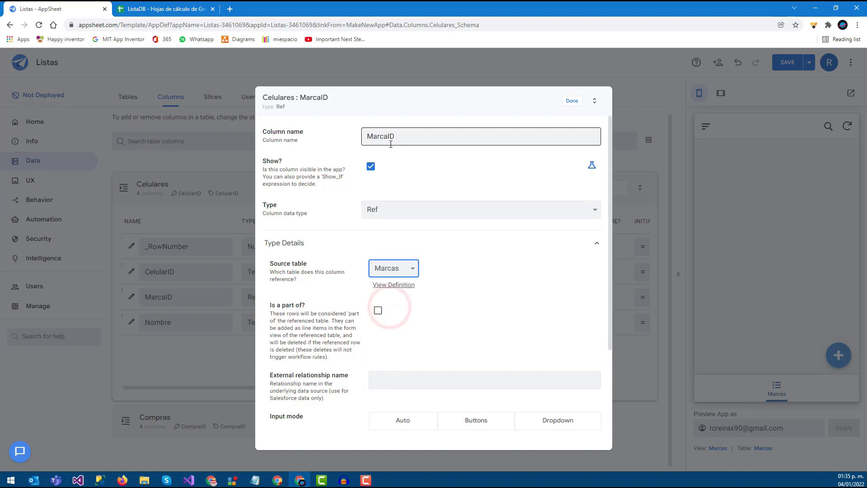
{"action": "left_click", "coordinate": [573, 102]}
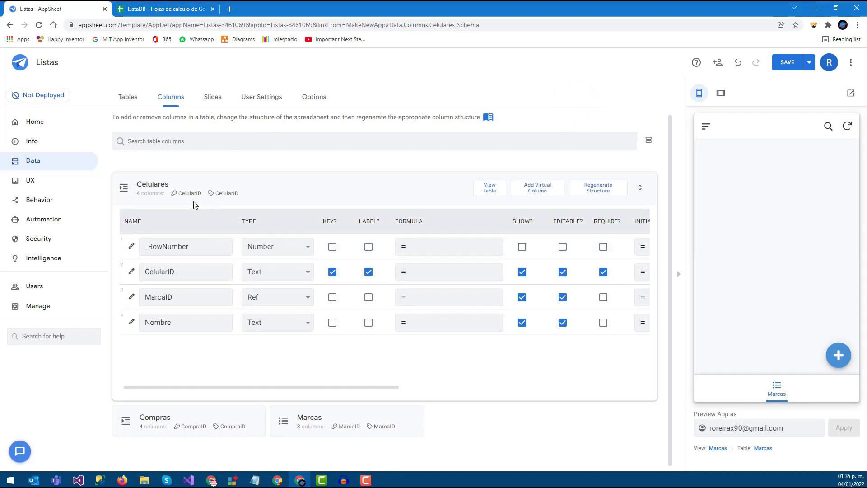
- Check the Marcas and Celulares column lists, then expand the Compras columns
{"action": "left_click", "coordinate": [247, 181]}
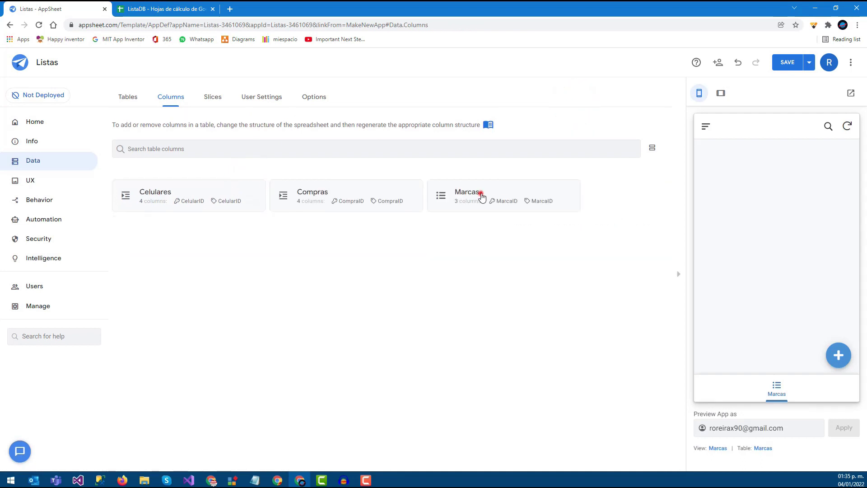
{"action": "left_click", "coordinate": [480, 195]}
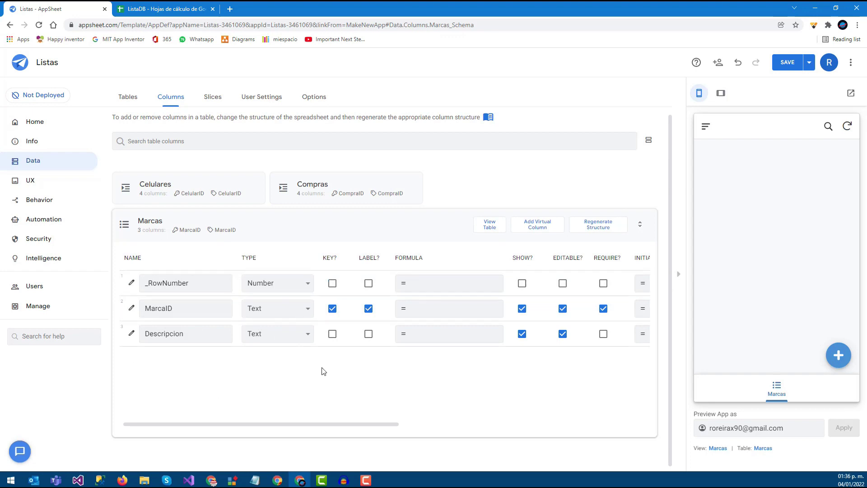
{"action": "left_click", "coordinate": [256, 229]}
{"action": "left_click", "coordinate": [180, 191]}
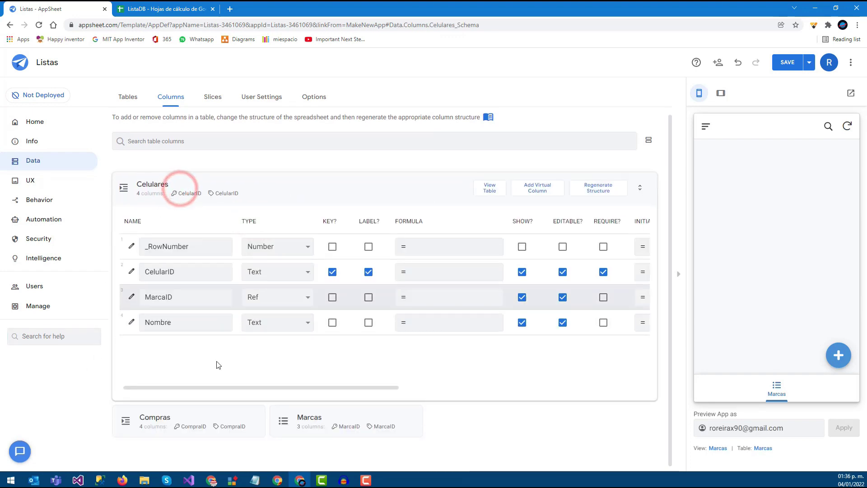
{"action": "left_click", "coordinate": [212, 183]}
{"action": "left_click", "coordinate": [509, 199]}
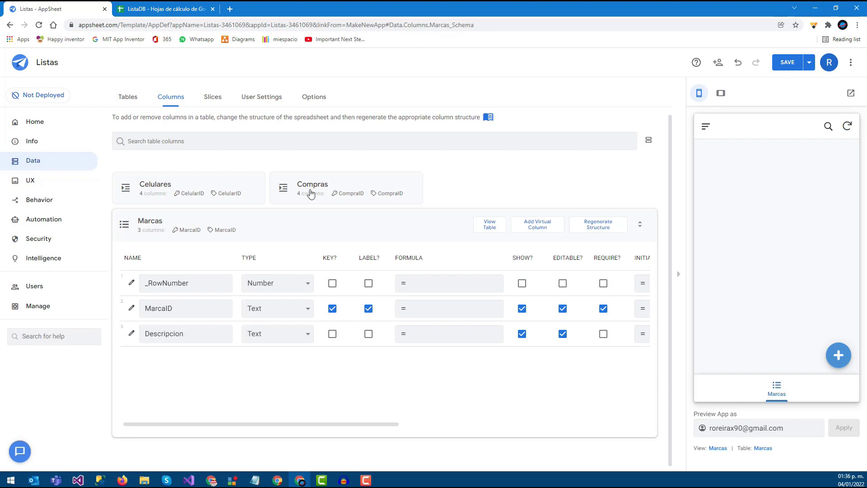
{"action": "left_click", "coordinate": [304, 219]}
{"action": "left_click", "coordinate": [315, 193]}
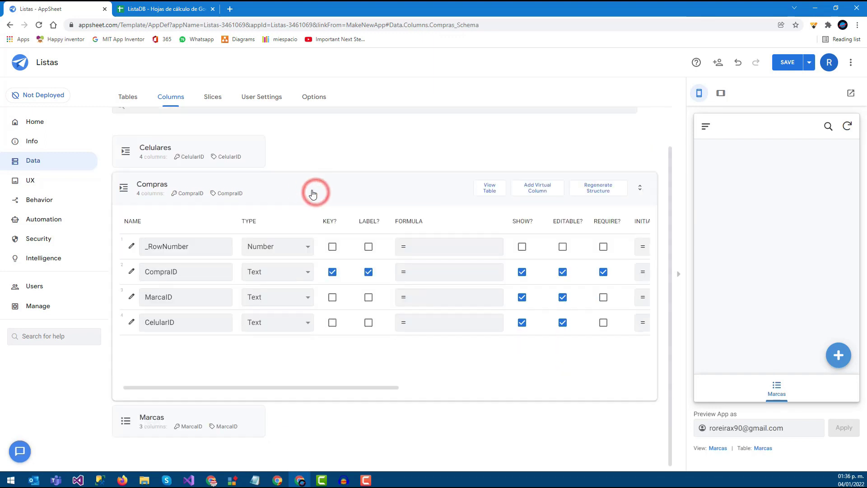
- Try Ref for the CompraID column, then revert its type to Text
{"action": "left_click", "coordinate": [265, 273]}
{"action": "key", "text": "r"}
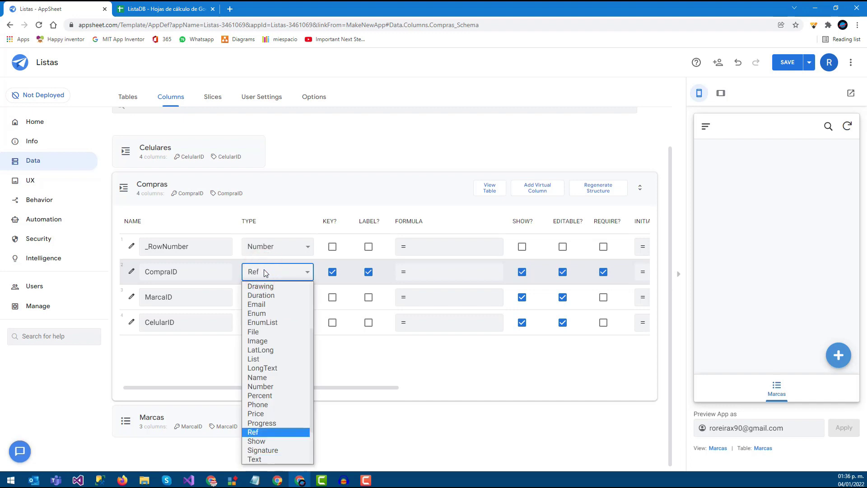
{"action": "left_click", "coordinate": [266, 432]}
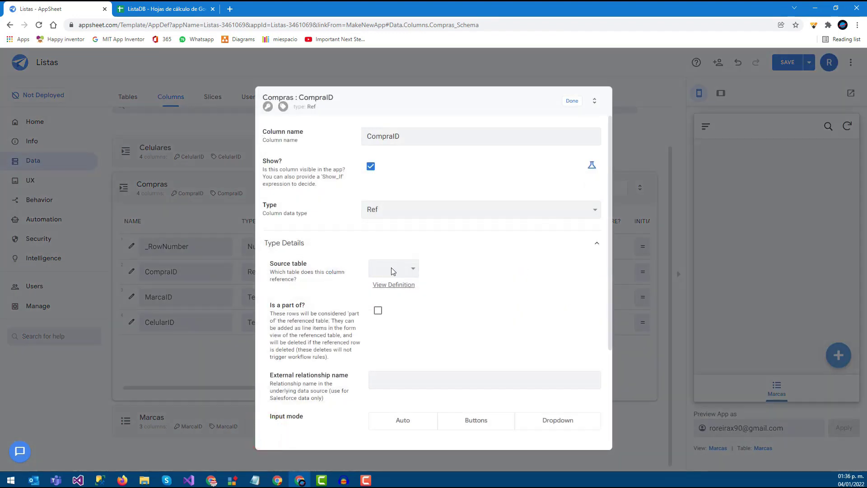
{"action": "left_click", "coordinate": [392, 268]}
{"action": "left_click", "coordinate": [389, 299]}
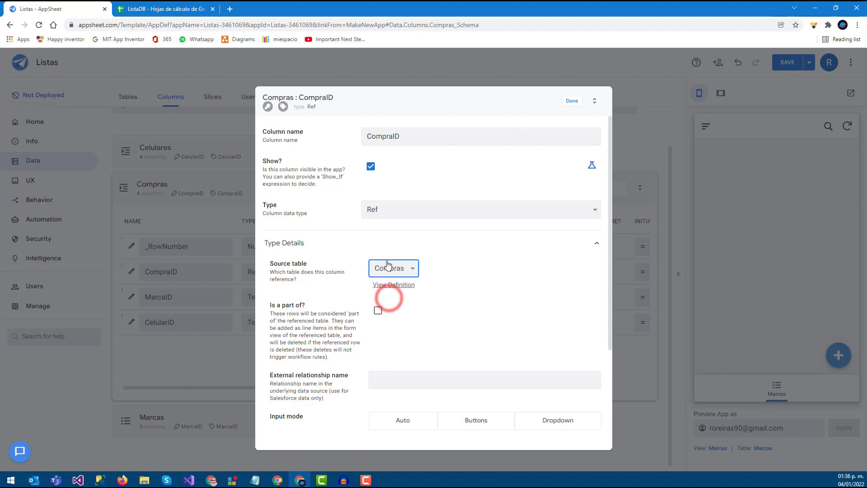
{"action": "left_click", "coordinate": [388, 270]}
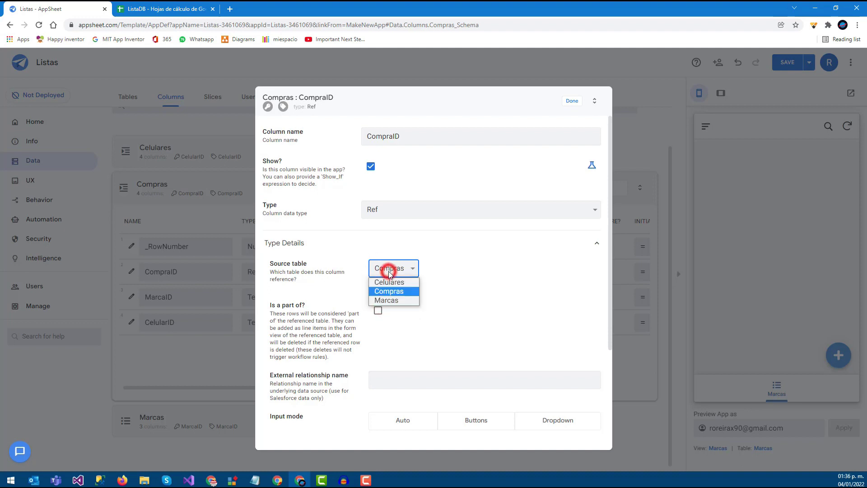
{"action": "left_click", "coordinate": [412, 249]}
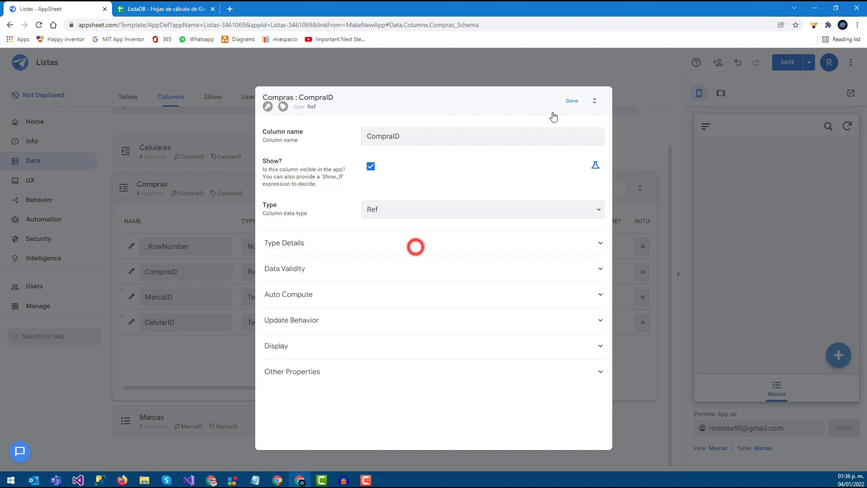
{"action": "left_click", "coordinate": [580, 102]}
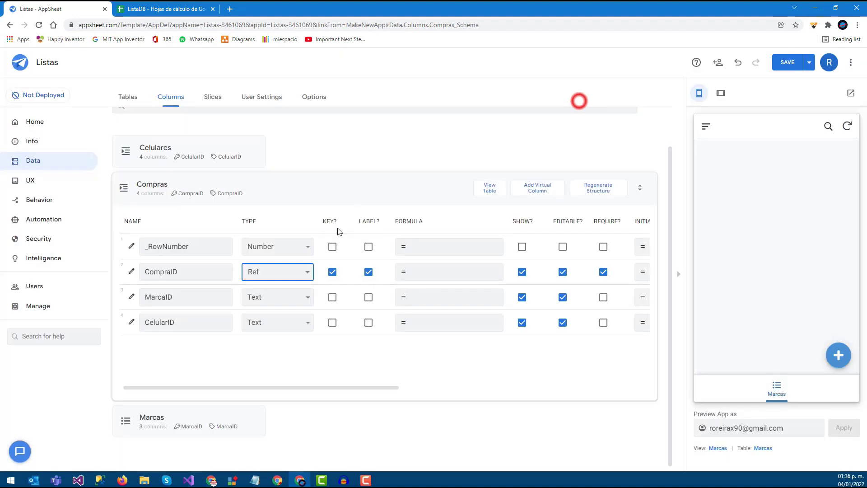
{"action": "left_click", "coordinate": [277, 276]}
{"action": "key", "text": "Down"}
{"action": "key", "text": "Down"}
{"action": "key", "text": "Down"}
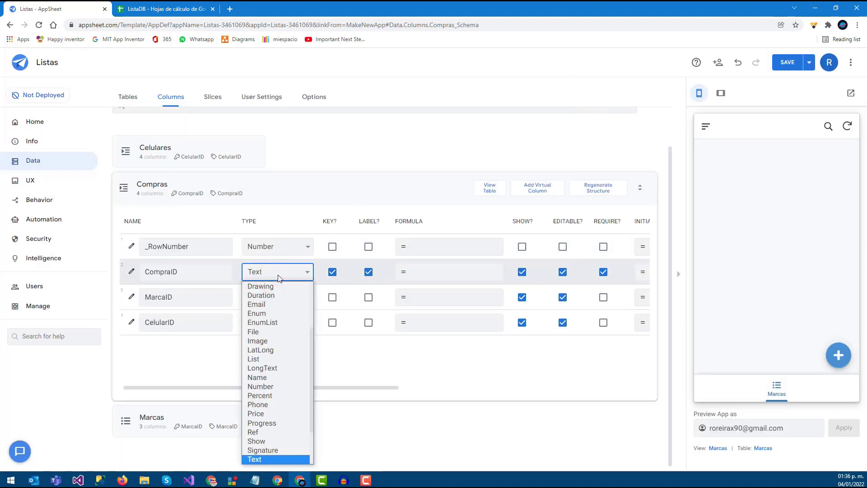
{"action": "key", "text": "Return"}
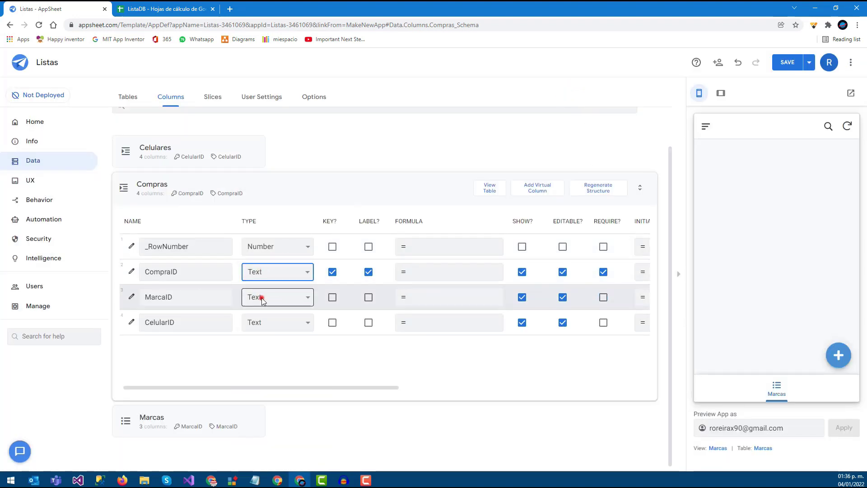
- Make Compras' MarcaID column a Ref to the Marcas table
{"action": "left_click", "coordinate": [261, 298]}
{"action": "key", "text": "r"}
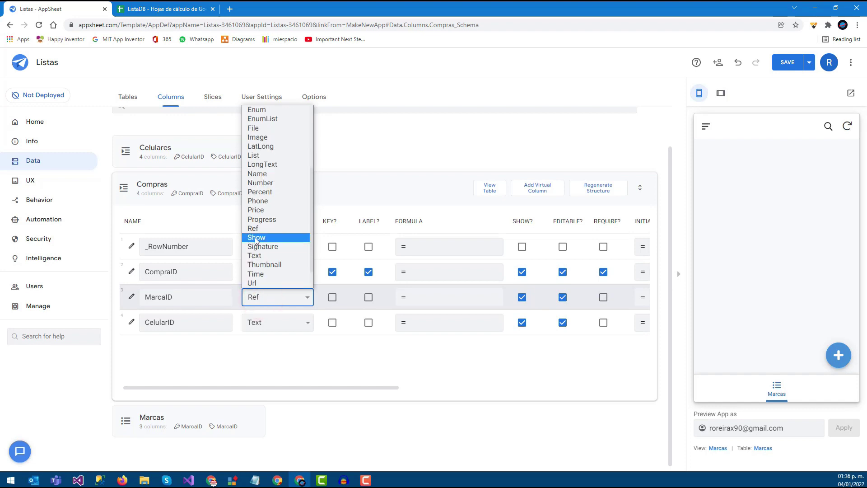
{"action": "left_click", "coordinate": [252, 228]}
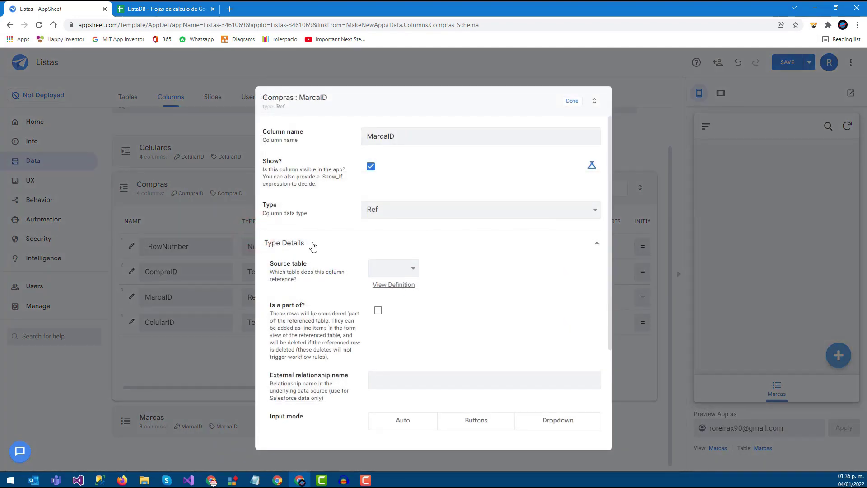
{"action": "left_click", "coordinate": [388, 269]}
{"action": "left_click", "coordinate": [391, 311]}
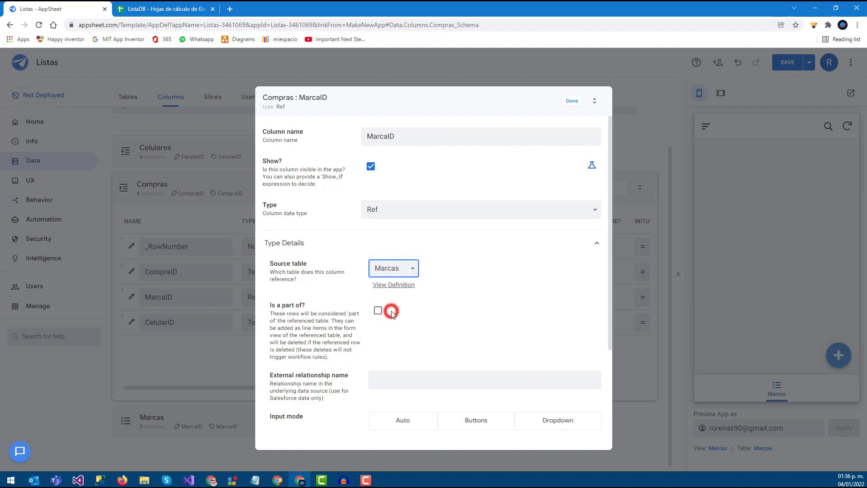
{"action": "left_click", "coordinate": [572, 101]}
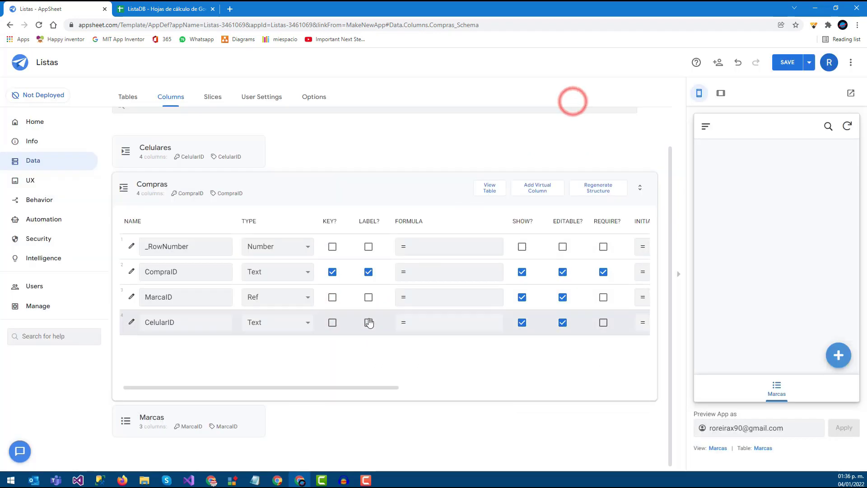
- Make Compras' CelularID column a Ref to the Celulares table and save the app
{"action": "left_click", "coordinate": [268, 326]}
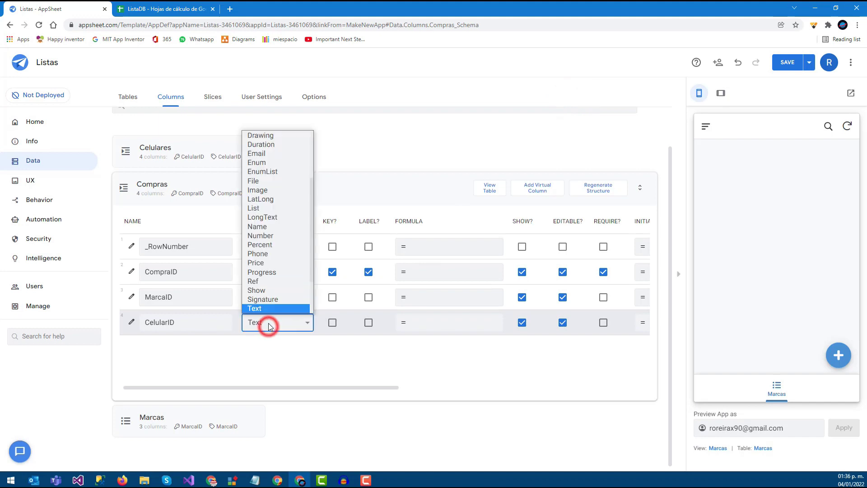
{"action": "key", "text": "r"}
{"action": "left_click", "coordinate": [263, 282]}
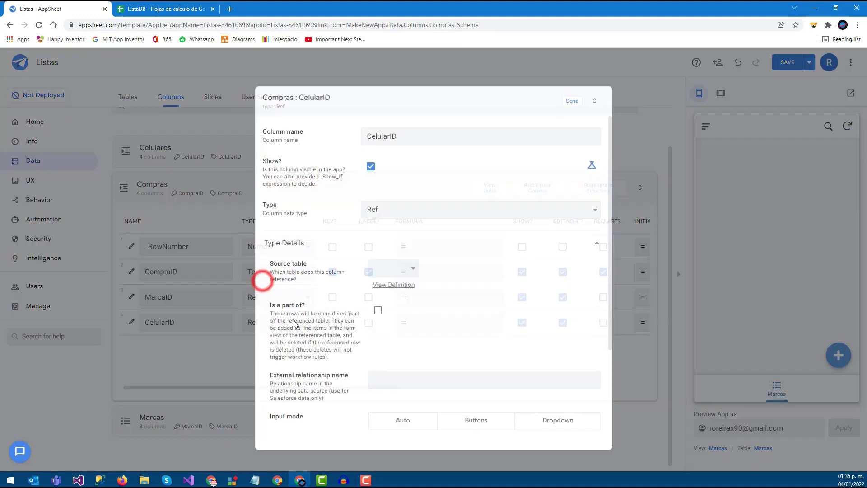
{"action": "left_click", "coordinate": [390, 269]}
{"action": "left_click", "coordinate": [387, 294]}
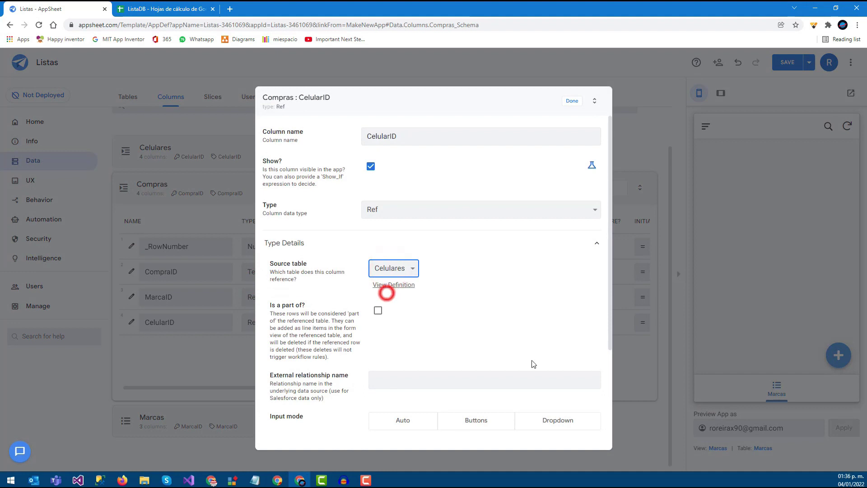
{"action": "left_click", "coordinate": [571, 100]}
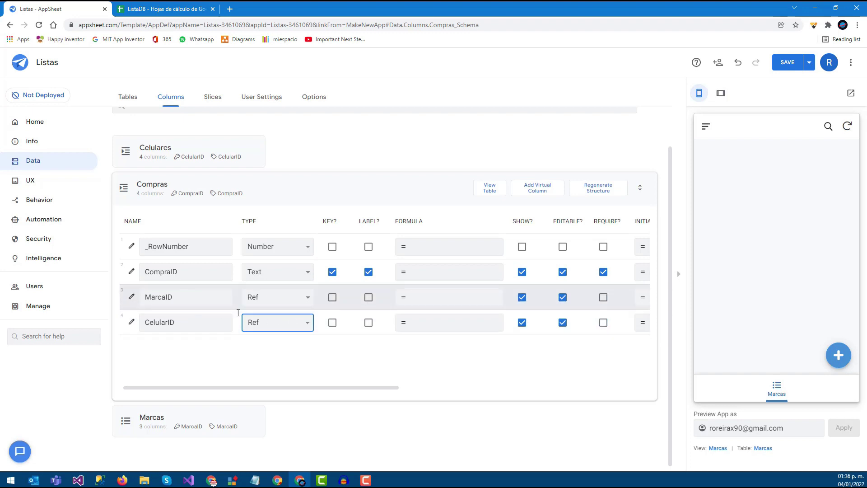
{"action": "left_click", "coordinate": [787, 62]}
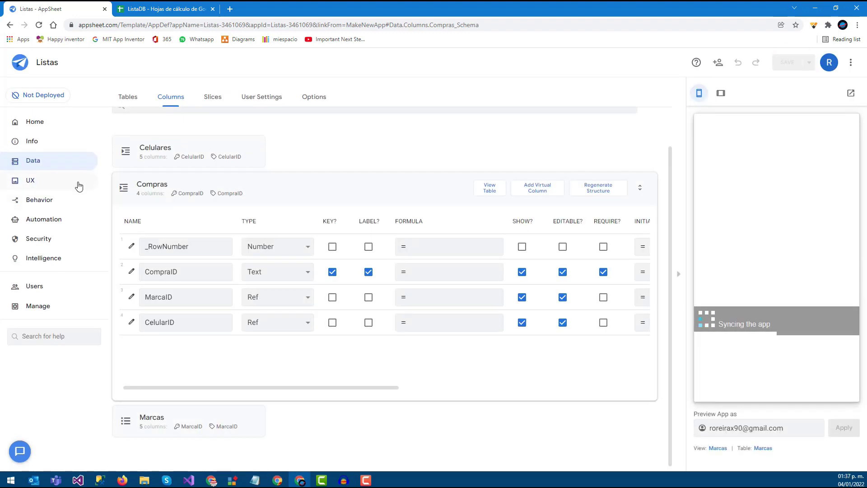
- Collapse the Compras column list and move to the app's Views settings
{"action": "left_click", "coordinate": [217, 184]}
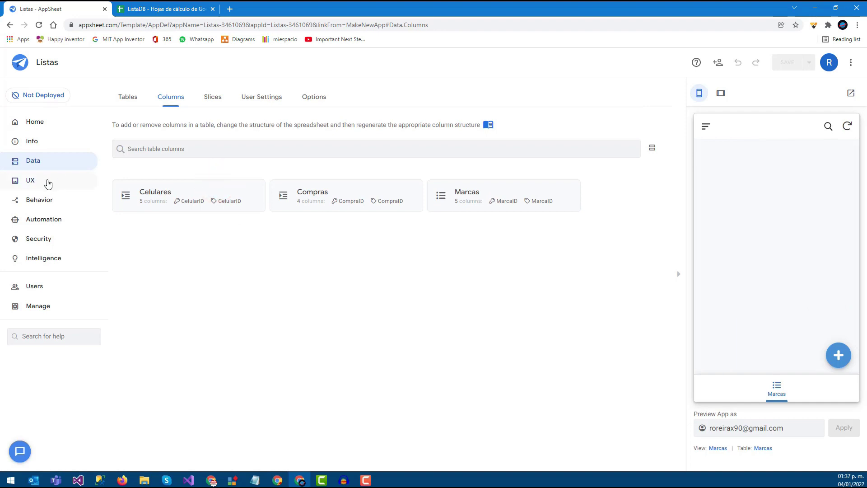
{"action": "left_click", "coordinate": [46, 180]}
{"action": "scroll", "coordinate": [185, 289], "scroll_direction": "down", "scroll_amount": 1}
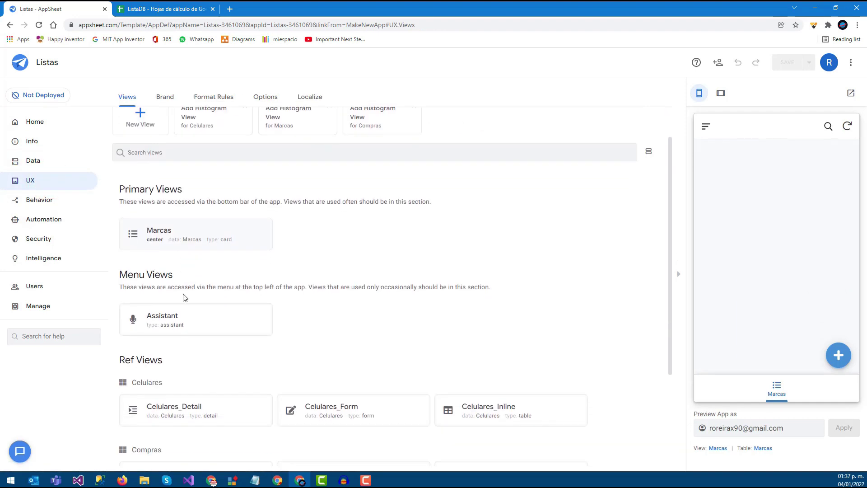
{"action": "scroll", "coordinate": [184, 296], "scroll_direction": "down", "scroll_amount": 1}
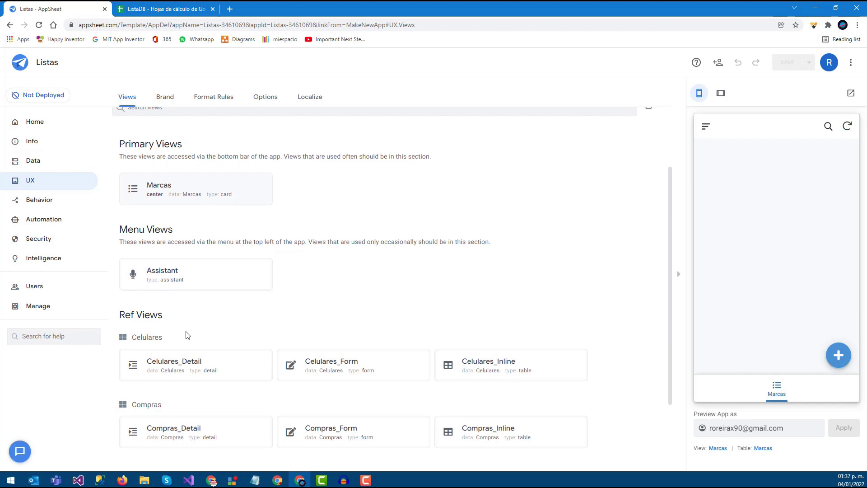
{"action": "scroll", "coordinate": [188, 344], "scroll_direction": "up", "scroll_amount": 1}
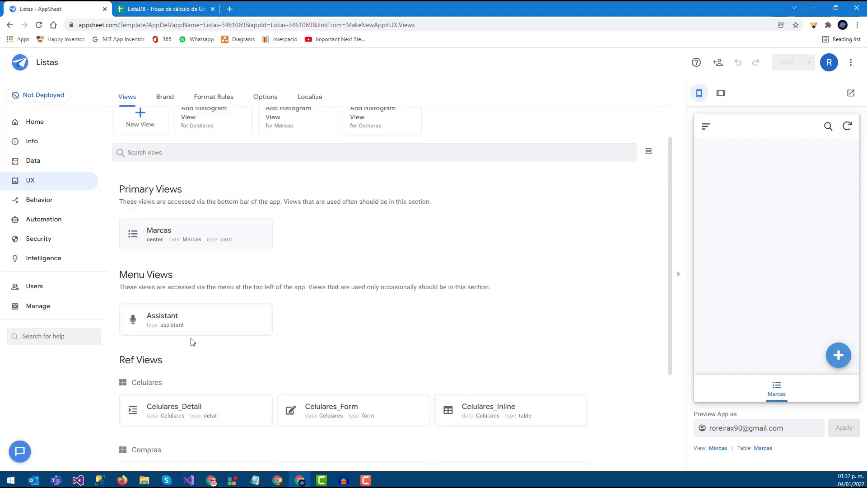
{"action": "scroll", "coordinate": [184, 329], "scroll_direction": "up", "scroll_amount": 1}
- Create a table view named Celulares showing the Celulares data and save it
{"action": "left_click", "coordinate": [143, 170]}
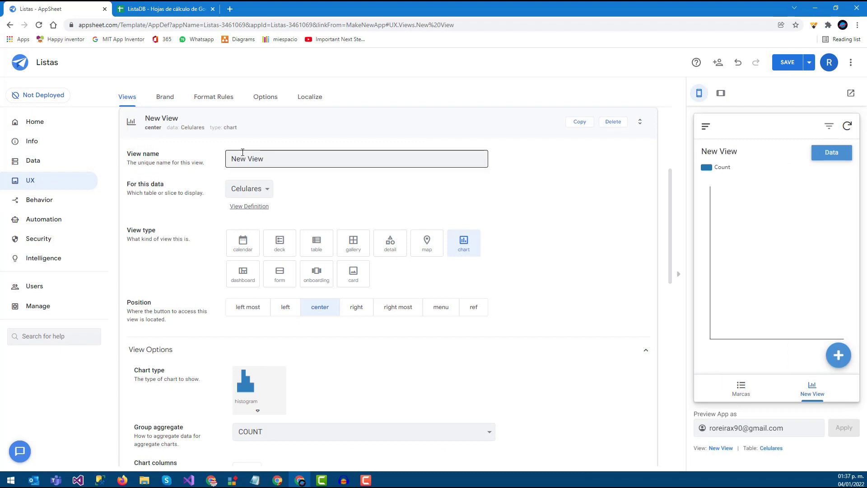
{"action": "left_click", "coordinate": [267, 188]}
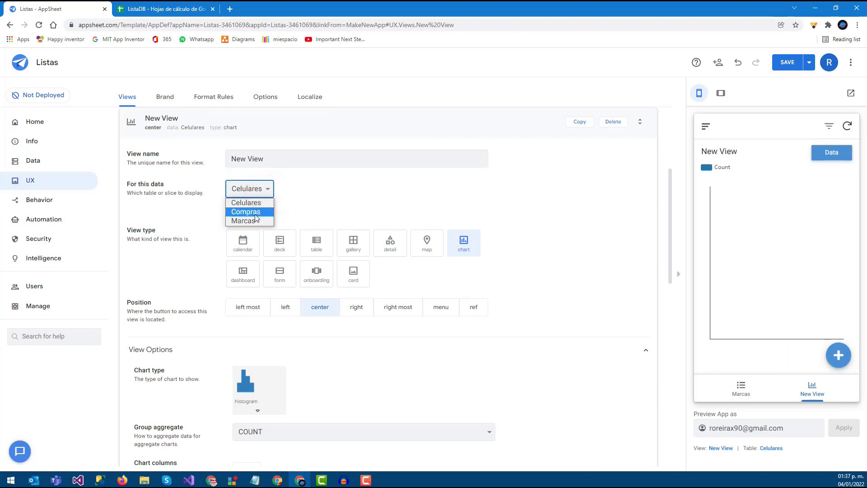
{"action": "left_click", "coordinate": [251, 202]}
{"action": "left_click", "coordinate": [276, 157]}
{"action": "type", "text": "Celulares"}
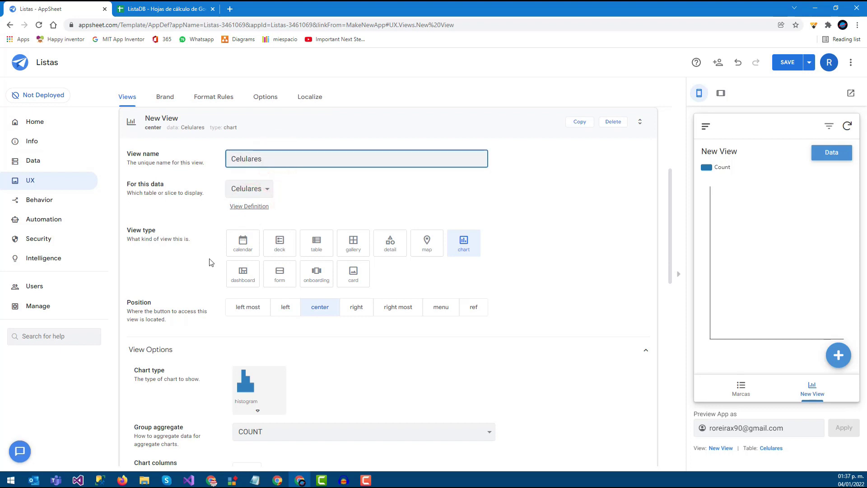
{"action": "left_click", "coordinate": [305, 245]}
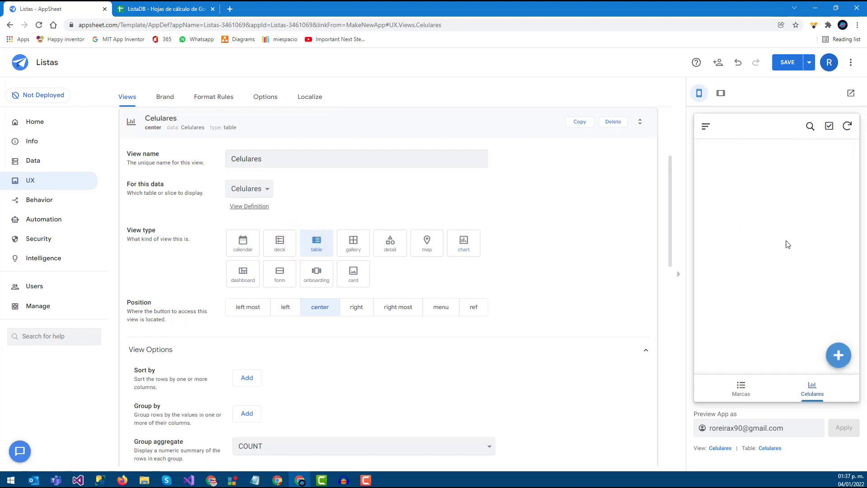
{"action": "left_click", "coordinate": [787, 62]}
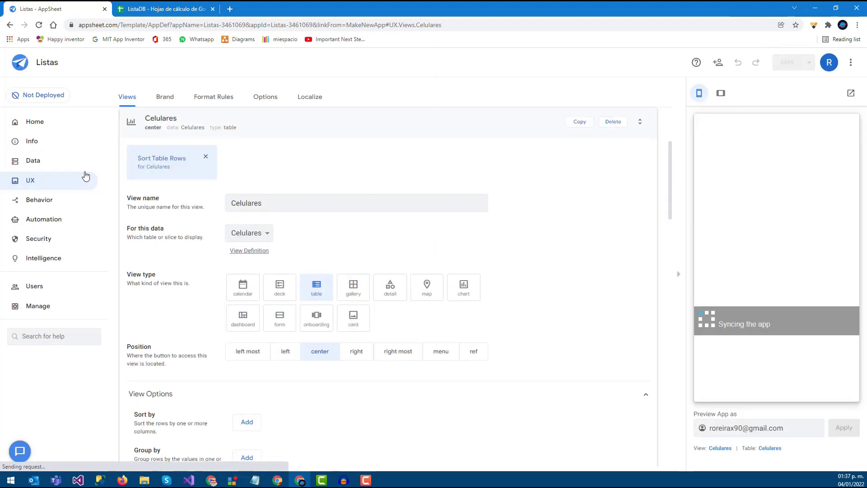
{"action": "left_click", "coordinate": [174, 109]}
{"action": "scroll", "coordinate": [235, 167], "scroll_direction": "up", "scroll_amount": 2}
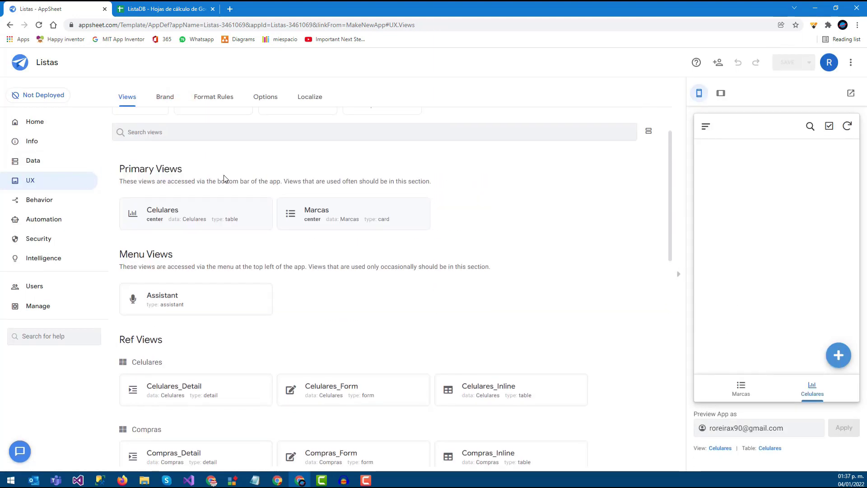
{"action": "scroll", "coordinate": [145, 138], "scroll_direction": "up", "scroll_amount": 1}
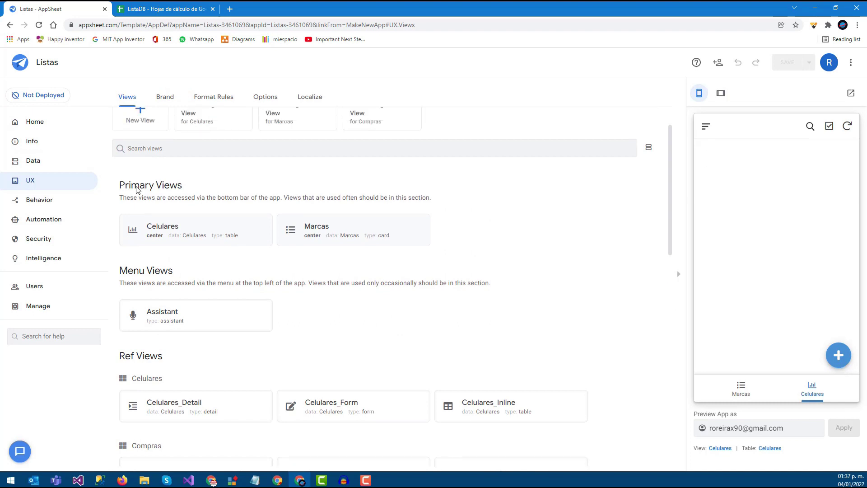
- Create a new view for the Compras table, named Compas, using a table layout
{"action": "left_click", "coordinate": [145, 145]}
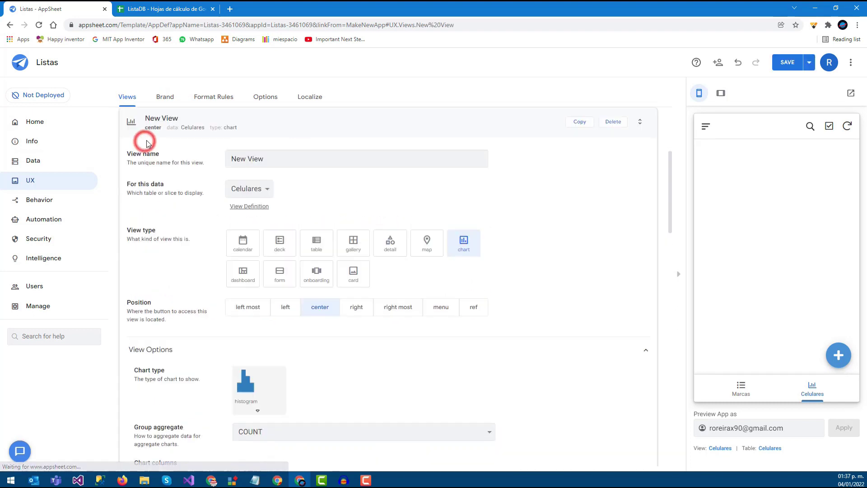
{"action": "left_click", "coordinate": [266, 187]}
{"action": "left_click", "coordinate": [253, 212]}
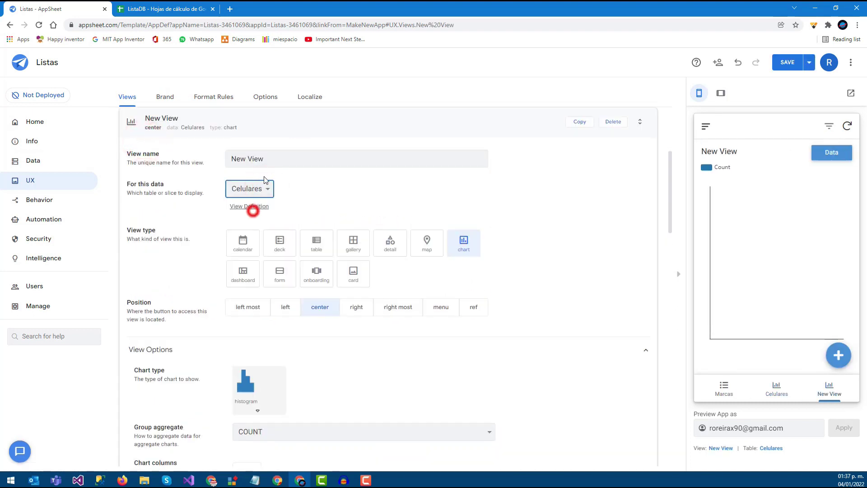
{"action": "triple_click", "coordinate": [266, 159]}
{"action": "type", "text": "Compas"}
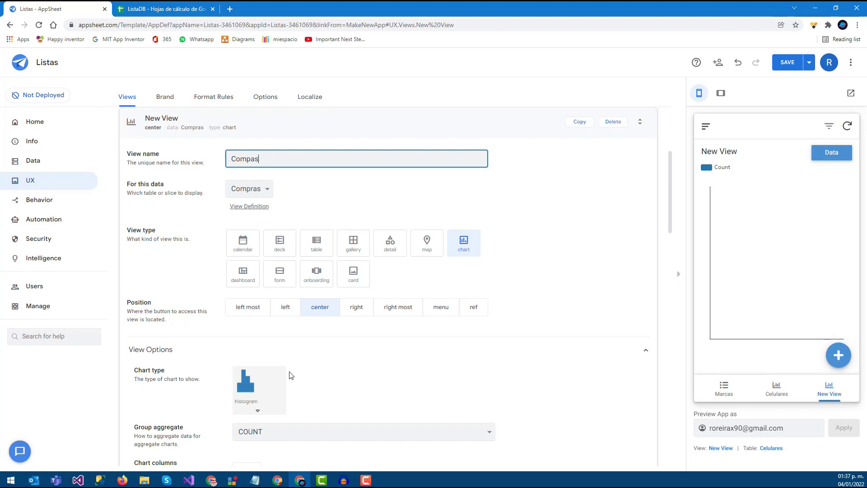
{"action": "scroll", "coordinate": [291, 375], "scroll_direction": "down", "scroll_amount": 2}
{"action": "left_click", "coordinate": [312, 158]}
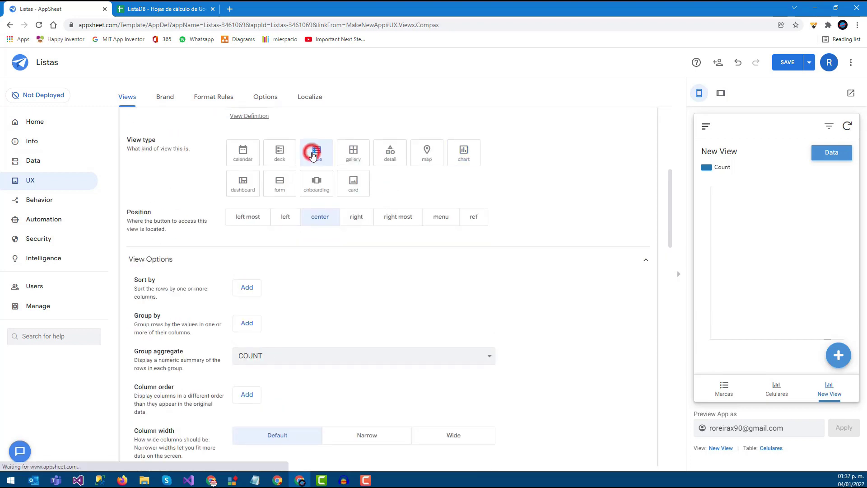
{"action": "left_click", "coordinate": [795, 63]}
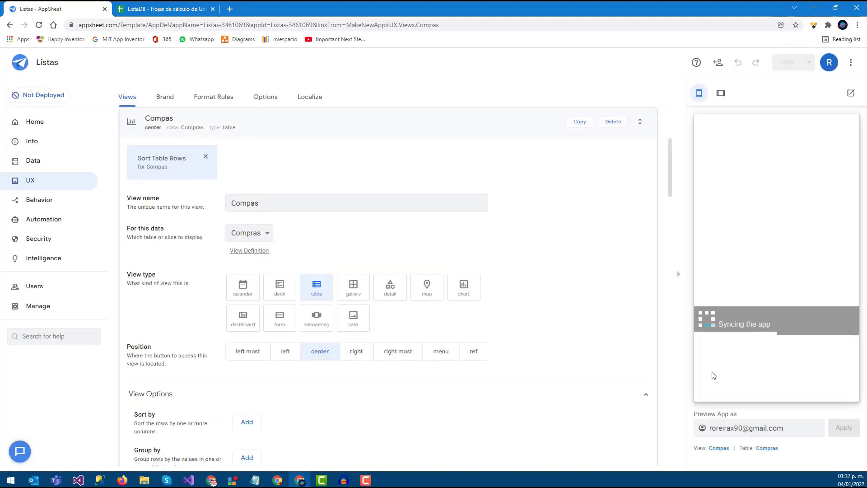
- Give the view a shopping-bag icon found by searching 'carshop', and save the app
{"action": "scroll", "coordinate": [244, 364], "scroll_direction": "down", "scroll_amount": 1}
{"action": "scroll", "coordinate": [239, 368], "scroll_direction": "down", "scroll_amount": 1}
{"action": "scroll", "coordinate": [237, 370], "scroll_direction": "down", "scroll_amount": 3}
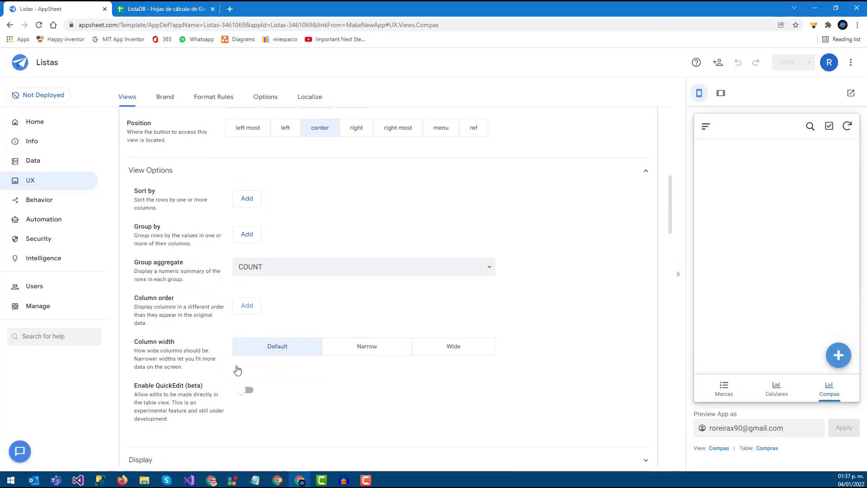
{"action": "scroll", "coordinate": [237, 370], "scroll_direction": "up", "scroll_amount": 1}
{"action": "scroll", "coordinate": [258, 348], "scroll_direction": "up", "scroll_amount": 2}
{"action": "scroll", "coordinate": [282, 310], "scroll_direction": "up", "scroll_amount": 1}
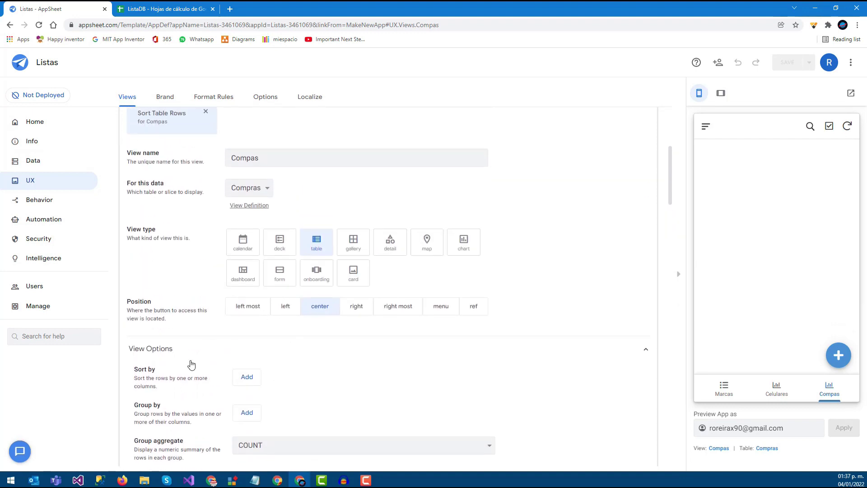
{"action": "scroll", "coordinate": [191, 364], "scroll_direction": "down", "scroll_amount": 4}
{"action": "scroll", "coordinate": [201, 406], "scroll_direction": "down", "scroll_amount": 1}
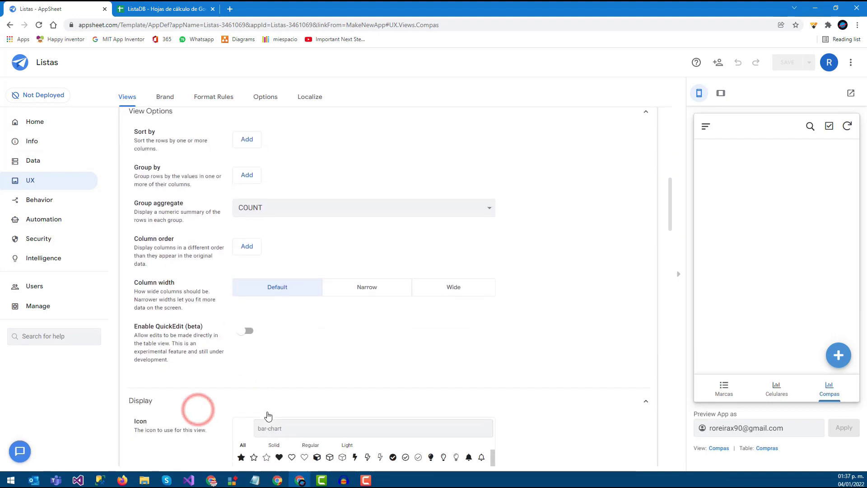
{"action": "scroll", "coordinate": [269, 407], "scroll_direction": "down", "scroll_amount": 3}
{"action": "type", "text": "car"}
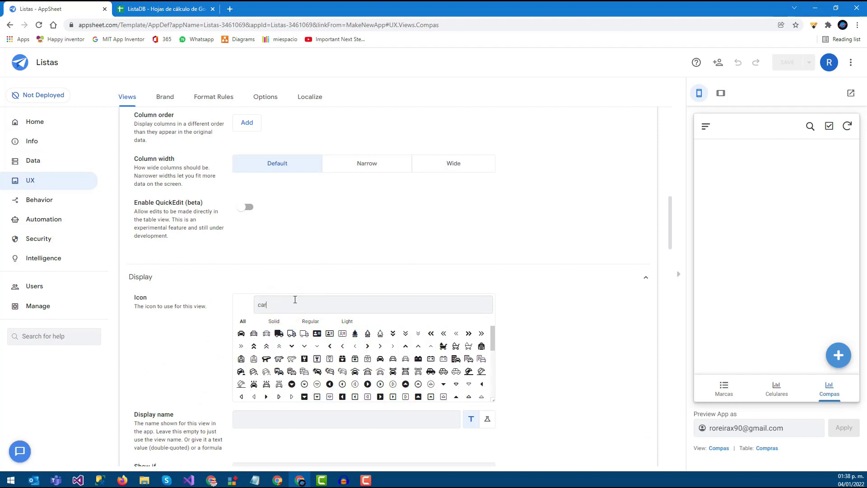
{"action": "type", "text": "shop"}
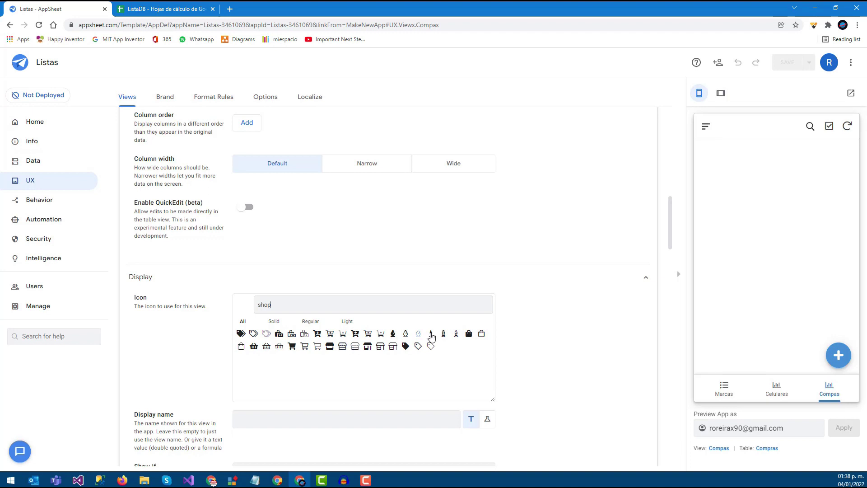
{"action": "left_click", "coordinate": [468, 334]}
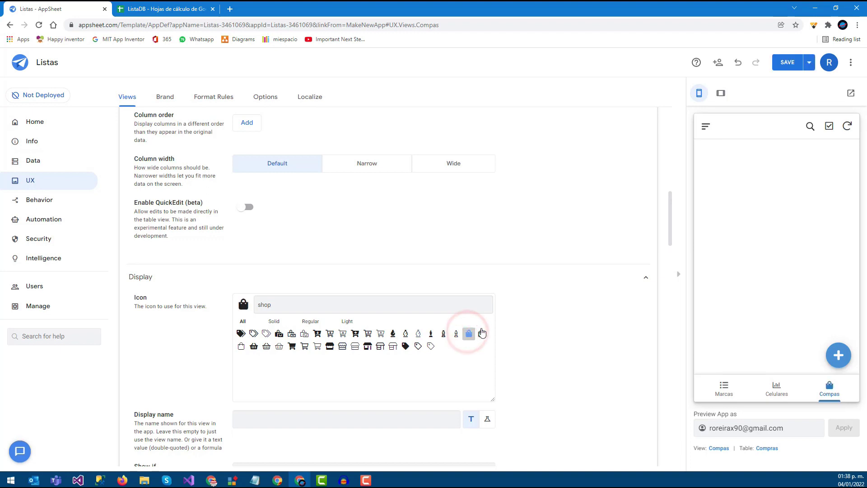
{"action": "left_click", "coordinate": [788, 70]}
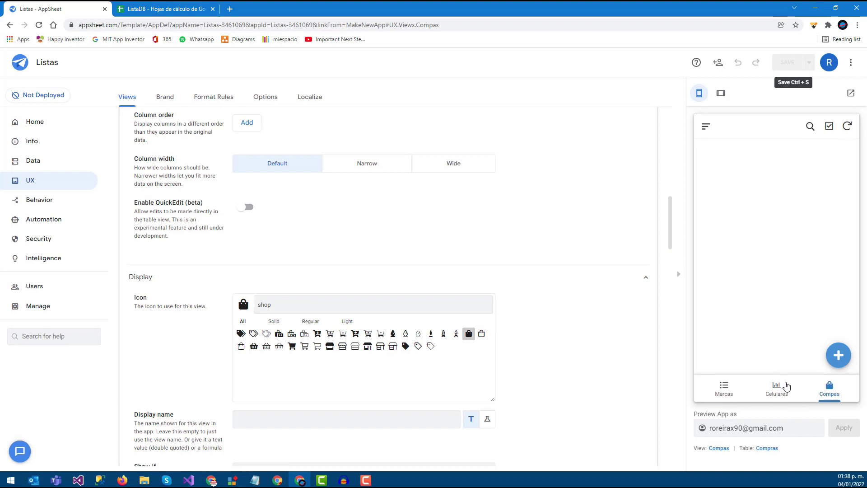
- Start a new Marcas record in the preview and replace its generated MarcaID with 1
{"action": "left_click", "coordinate": [724, 388]}
{"action": "left_click", "coordinate": [835, 352]}
{"action": "double_click", "coordinate": [752, 176]}
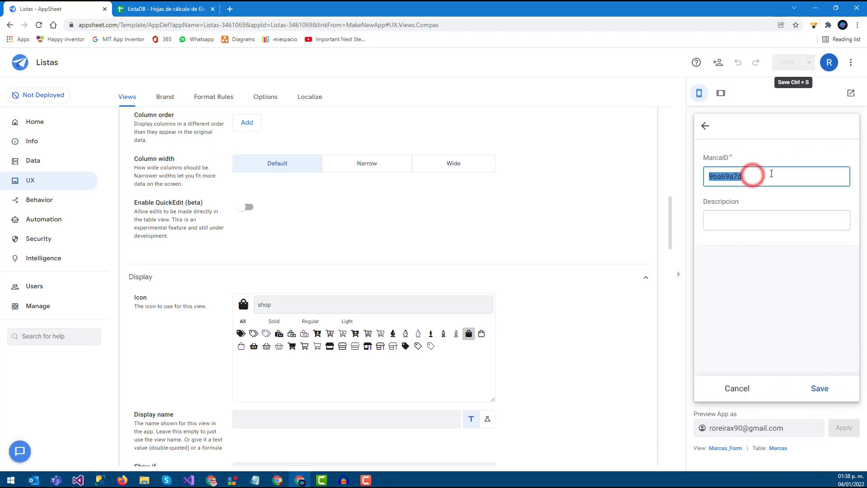
{"action": "left_click", "coordinate": [773, 174]}
{"action": "double_click", "coordinate": [775, 175]}
{"action": "left_click", "coordinate": [776, 175]}
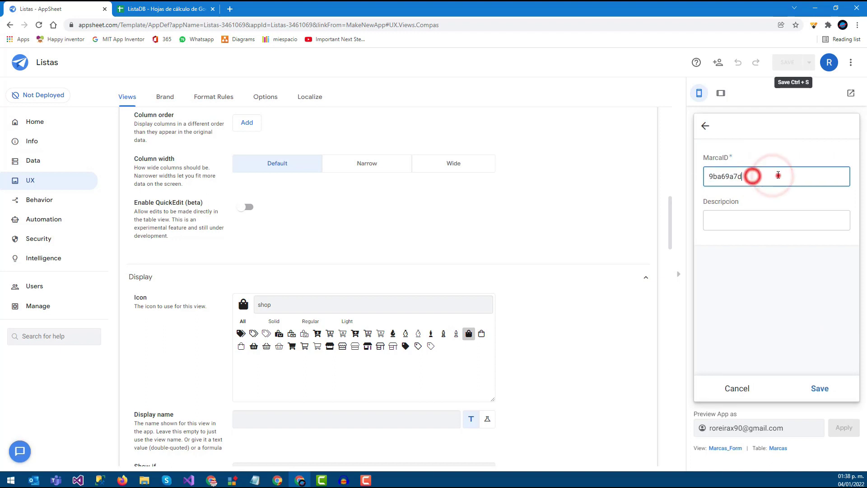
{"action": "double_click", "coordinate": [776, 174]}
{"action": "left_click", "coordinate": [767, 175]}
{"action": "double_click", "coordinate": [752, 176]}
{"action": "left_click", "coordinate": [752, 176]}
{"action": "double_click", "coordinate": [752, 177]}
{"action": "left_click", "coordinate": [752, 176]}
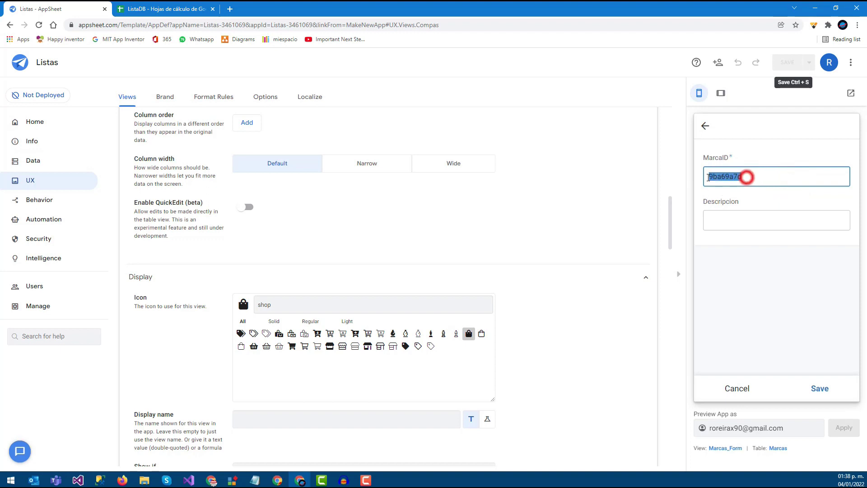
{"action": "type", "text": "1"}
- Enter Apple as the Descripcion, save the record, and switch to the ListaDB spreadsheet
{"action": "left_click", "coordinate": [723, 223]}
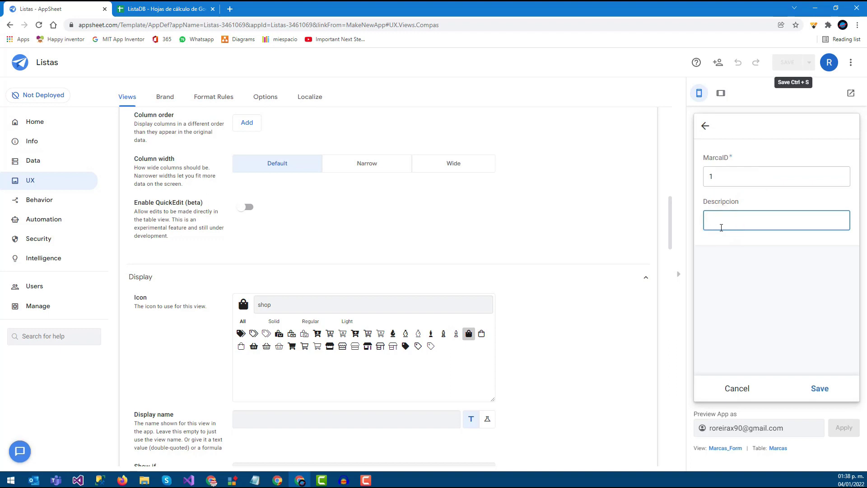
{"action": "type", "text": "Apple"}
{"action": "left_click", "coordinate": [809, 387]}
{"action": "left_click", "coordinate": [172, 9]}
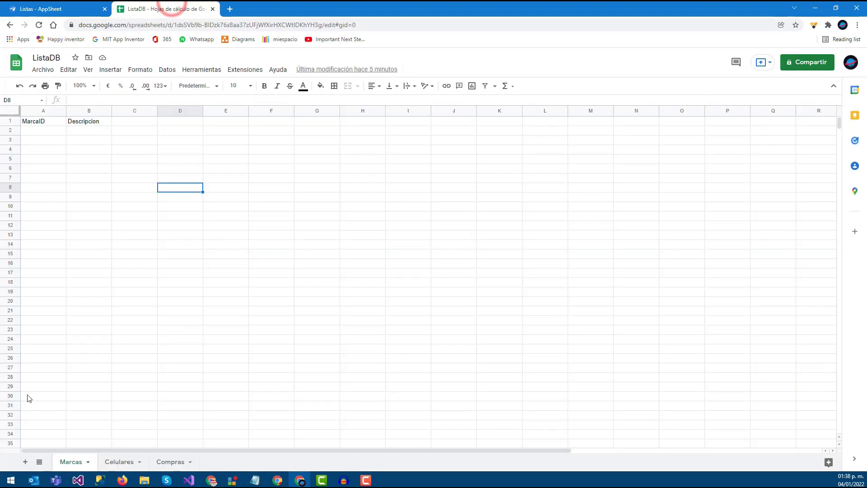
- Check the Apple row in the sheet, then add Marcas record MarcaID 2, Samsung
{"action": "left_click_drag", "start_coordinate": [45, 131], "coordinate": [84, 132]}
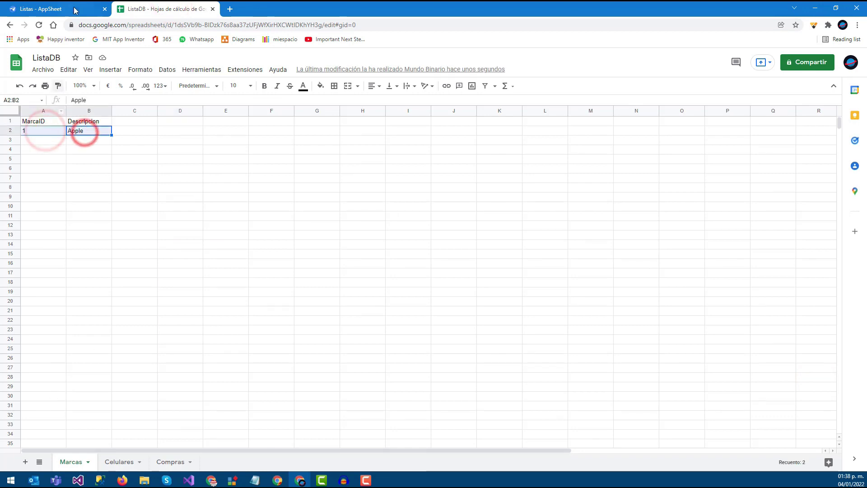
{"action": "left_click", "coordinate": [75, 10]}
{"action": "left_click", "coordinate": [837, 355]}
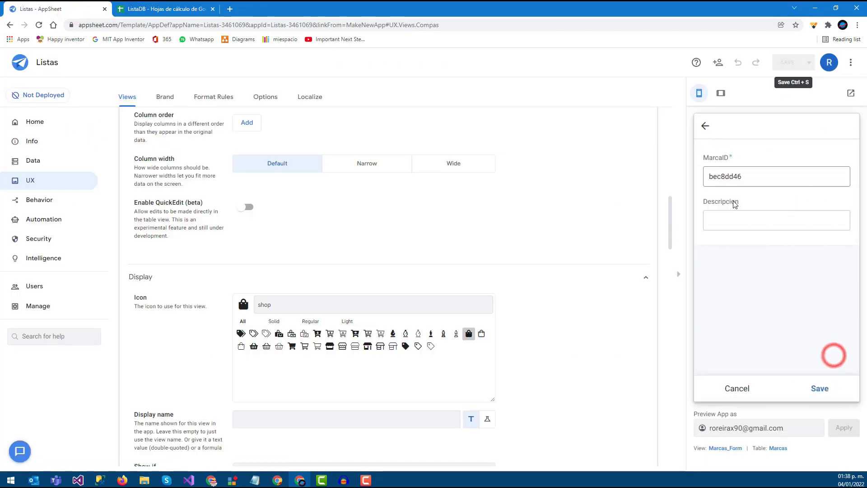
{"action": "double_click", "coordinate": [749, 179]}
{"action": "type", "text": "2"}
{"action": "left_click", "coordinate": [743, 220]}
{"action": "type", "text": "Samsung"}
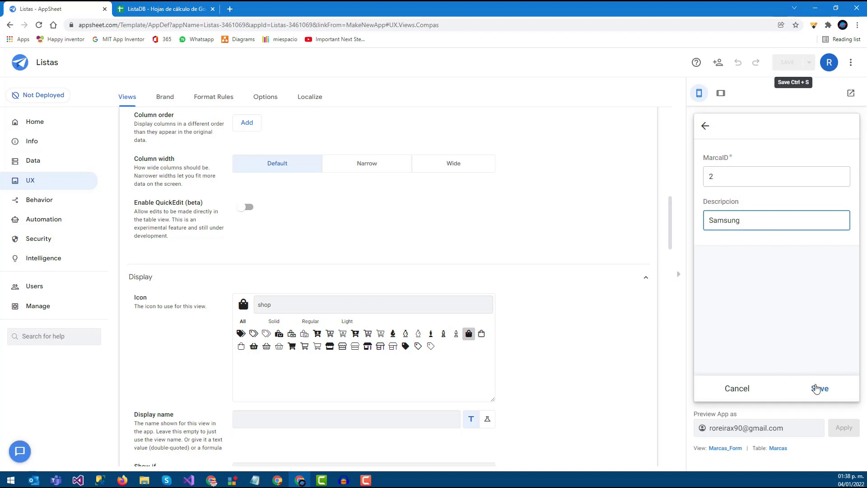
{"action": "left_click", "coordinate": [816, 389]}
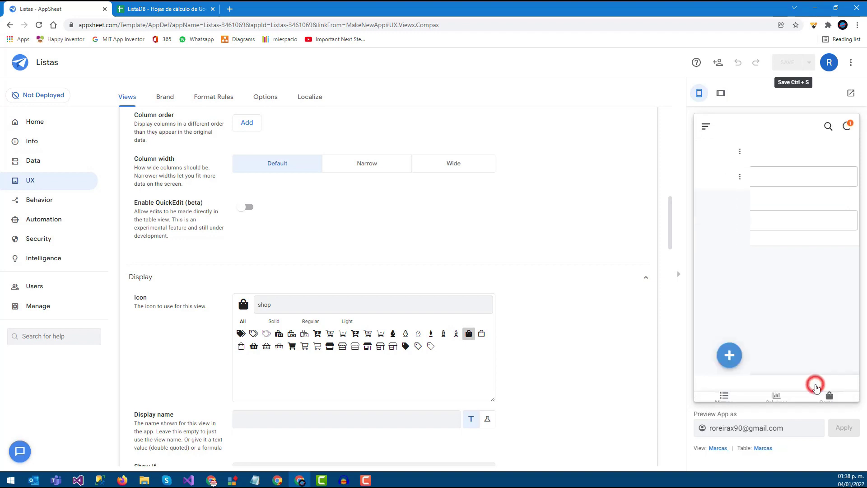
- Sync the app and confirm the Samsung row appears in the Marcas sheet
{"action": "left_click", "coordinate": [180, 9]}
{"action": "left_click", "coordinate": [85, 162]}
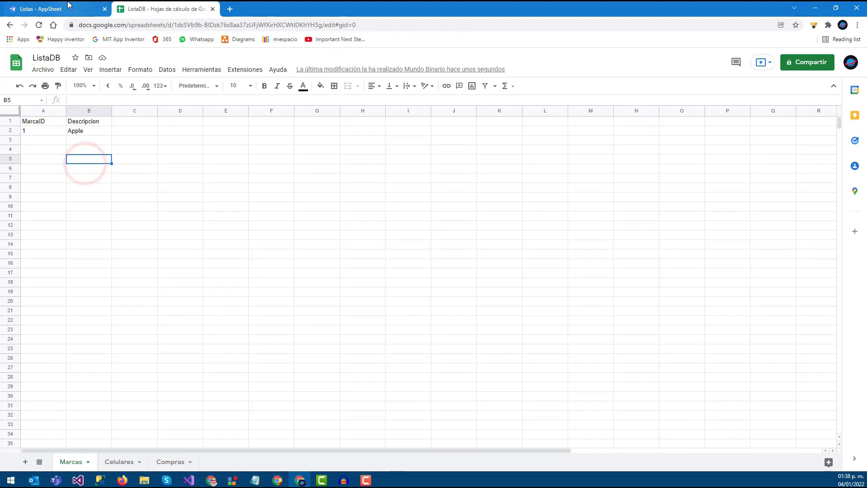
{"action": "left_click", "coordinate": [69, 5]}
{"action": "left_click", "coordinate": [856, 128]}
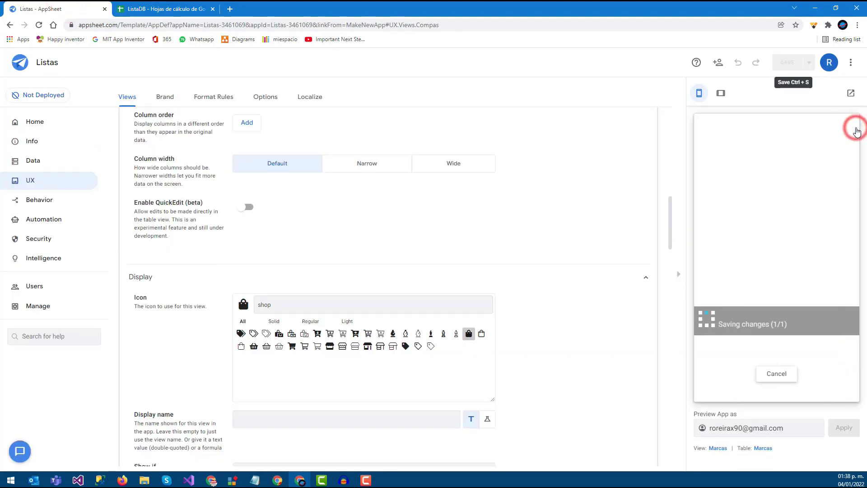
{"action": "left_click", "coordinate": [181, 9]}
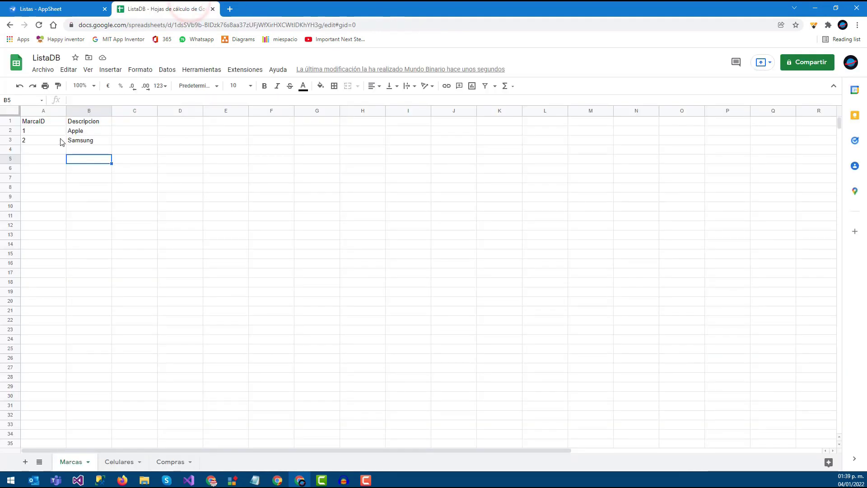
{"action": "left_click_drag", "start_coordinate": [86, 131], "coordinate": [44, 131]}
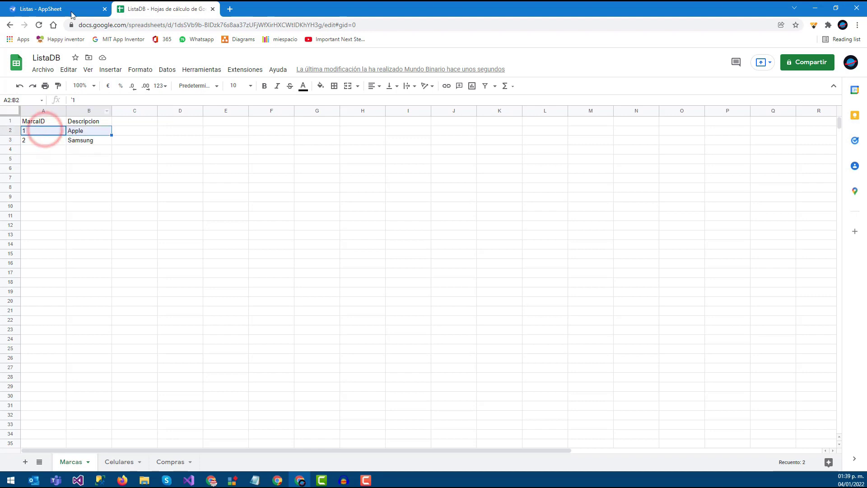
- Back in AppSheet, collapse the Compas view and expand the Celulares view settings
{"action": "left_click", "coordinate": [28, 7]}
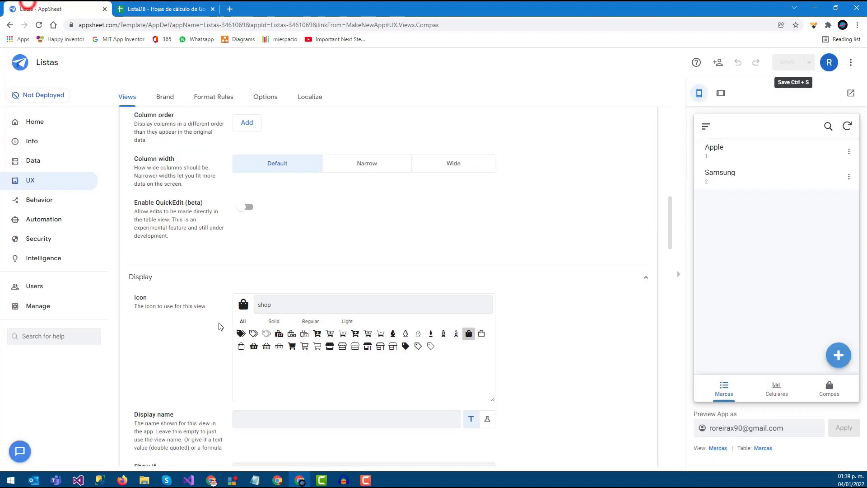
{"action": "left_click", "coordinate": [775, 389]}
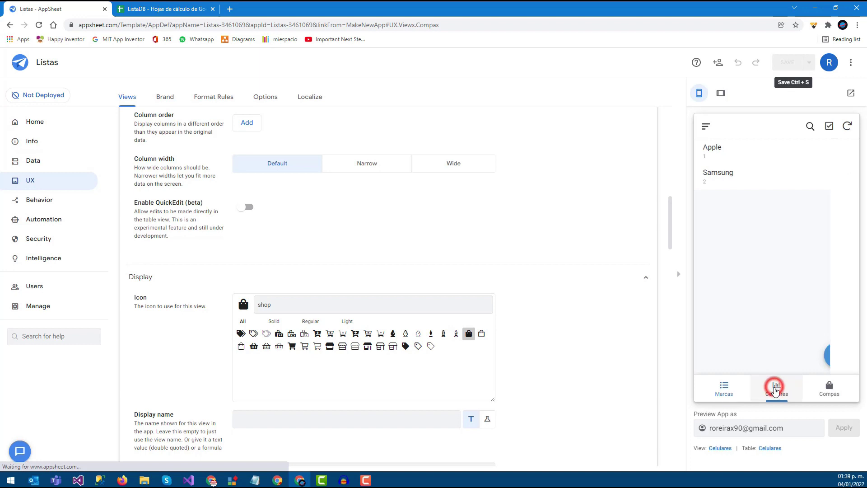
{"action": "scroll", "coordinate": [161, 166], "scroll_direction": "up", "scroll_amount": 2}
{"action": "scroll", "coordinate": [160, 166], "scroll_direction": "up", "scroll_amount": 4}
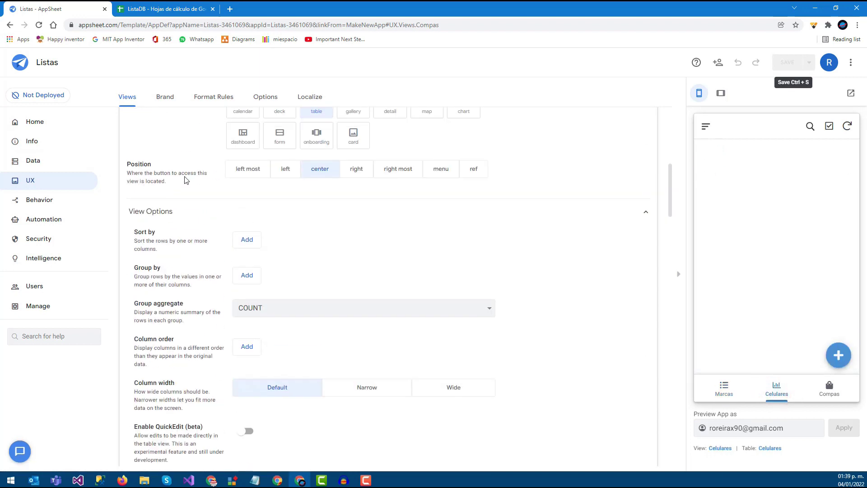
{"action": "scroll", "coordinate": [183, 180], "scroll_direction": "up", "scroll_amount": 3}
{"action": "scroll", "coordinate": [178, 184], "scroll_direction": "up", "scroll_amount": 2}
{"action": "left_click", "coordinate": [174, 168]}
{"action": "left_click", "coordinate": [180, 130]}
- Search the icons for 'cel' and set a mobile phone icon for Celulares
{"action": "scroll", "coordinate": [243, 334], "scroll_direction": "down", "scroll_amount": 7}
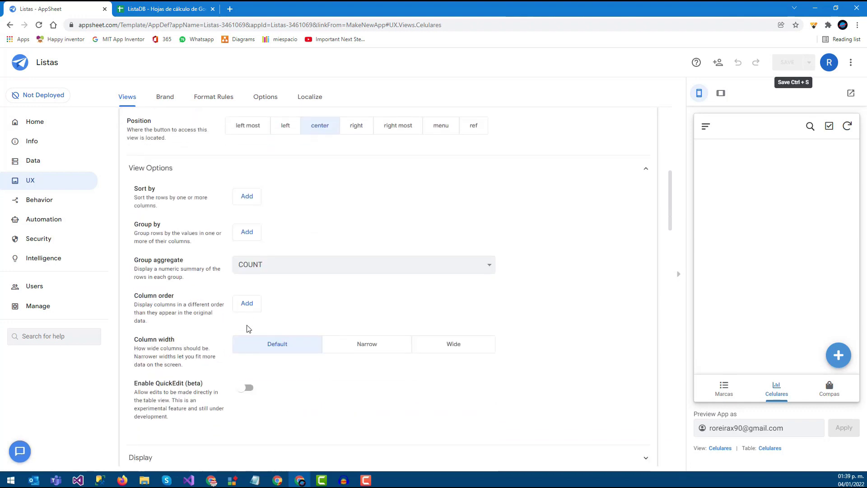
{"action": "left_click", "coordinate": [191, 325]}
{"action": "left_click", "coordinate": [284, 350]}
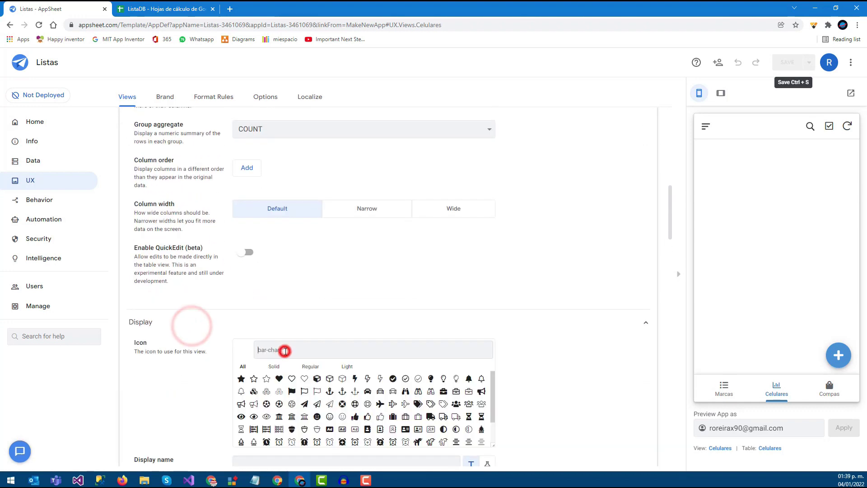
{"action": "type", "text": "celul"}
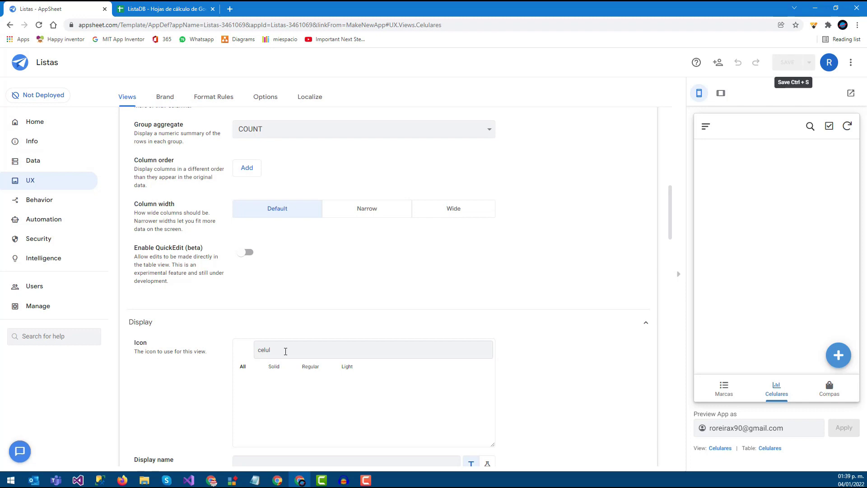
{"action": "key", "text": "BackSpace"}
{"action": "scroll", "coordinate": [335, 415], "scroll_direction": "down", "scroll_amount": 1}
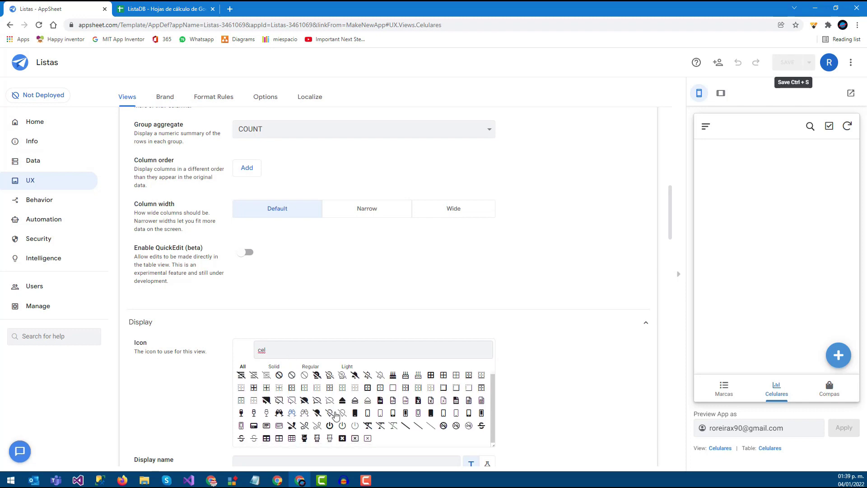
{"action": "left_click", "coordinate": [466, 413]}
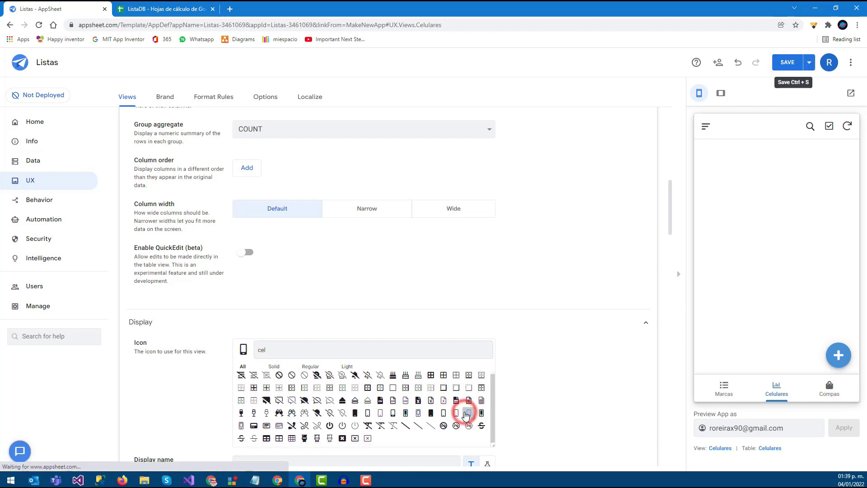
{"action": "left_click", "coordinate": [723, 389]}
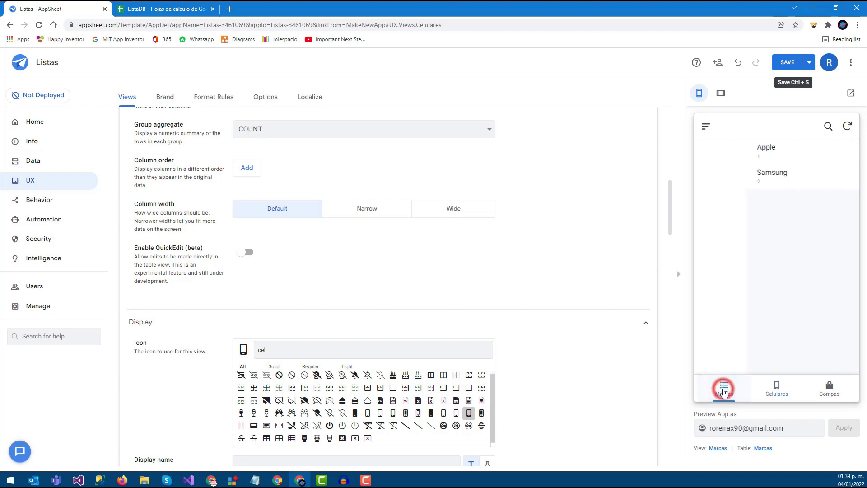
{"action": "scroll", "coordinate": [213, 167], "scroll_direction": "up", "scroll_amount": 4}
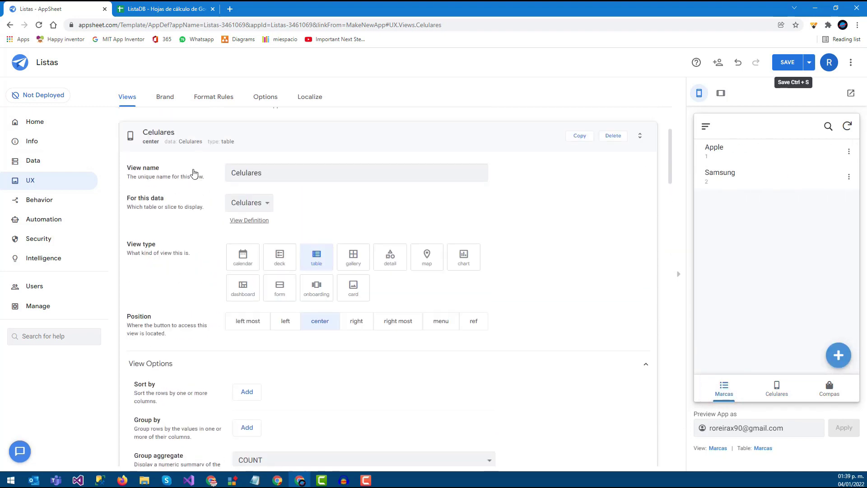
{"action": "scroll", "coordinate": [176, 216], "scroll_direction": "up", "scroll_amount": 3}
- Fix the misspelled Compas view name to Compras
{"action": "left_click", "coordinate": [181, 256]}
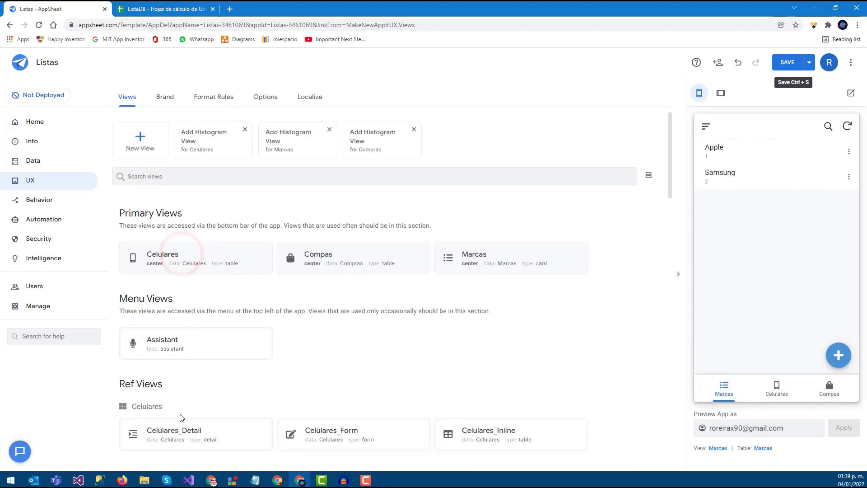
{"action": "left_click", "coordinate": [330, 260]}
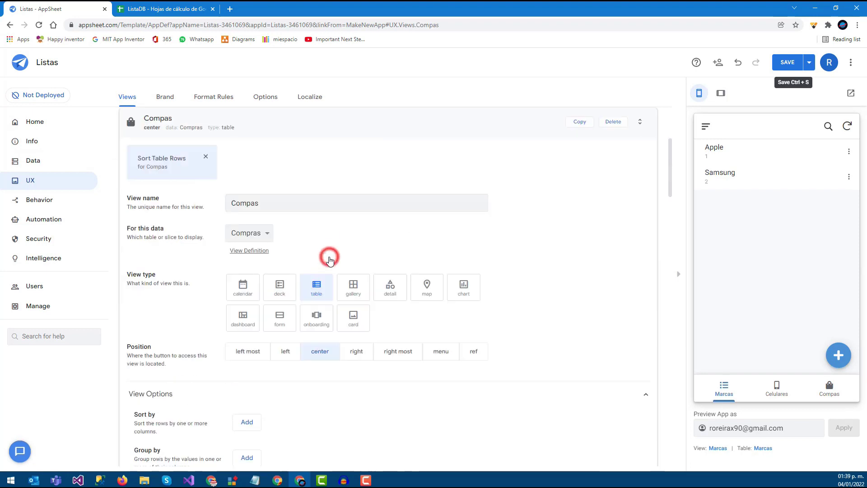
{"action": "left_click", "coordinate": [250, 203]}
{"action": "type", "text": "r"}
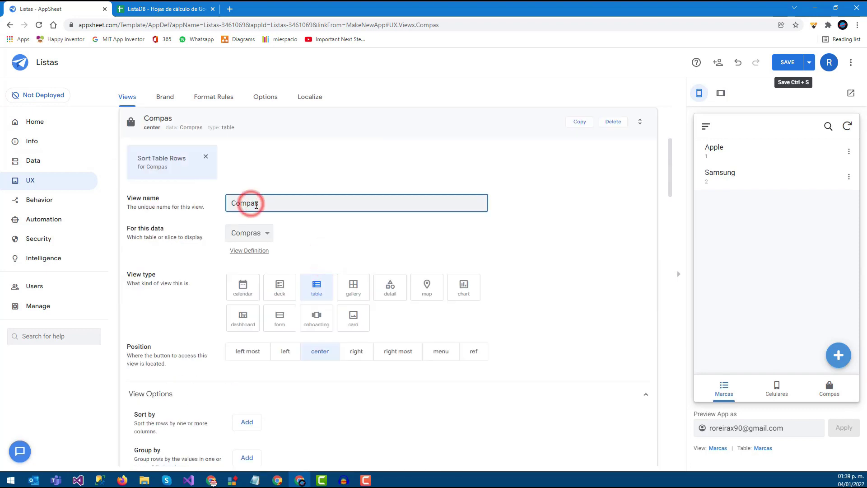
{"action": "scroll", "coordinate": [253, 212], "scroll_direction": "up", "scroll_amount": 2}
{"action": "left_click", "coordinate": [265, 215]}
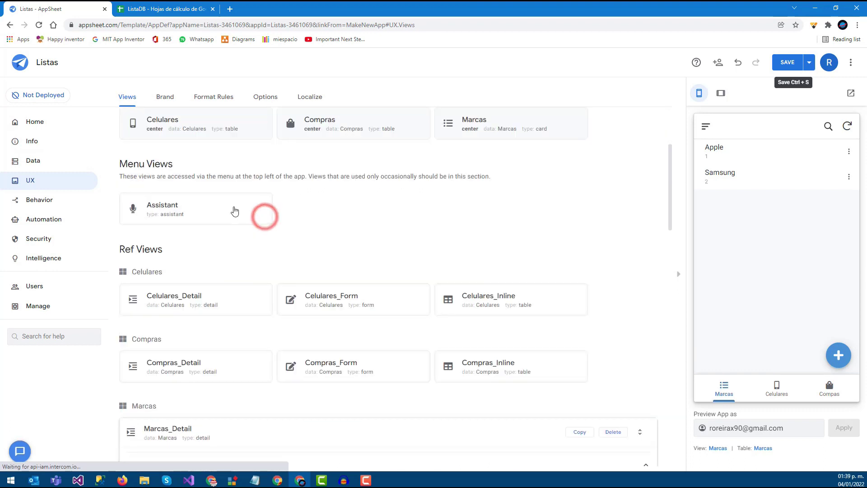
- Give the Marcas view an icon from a 'brand' search and save the app
{"action": "left_click", "coordinate": [471, 174]}
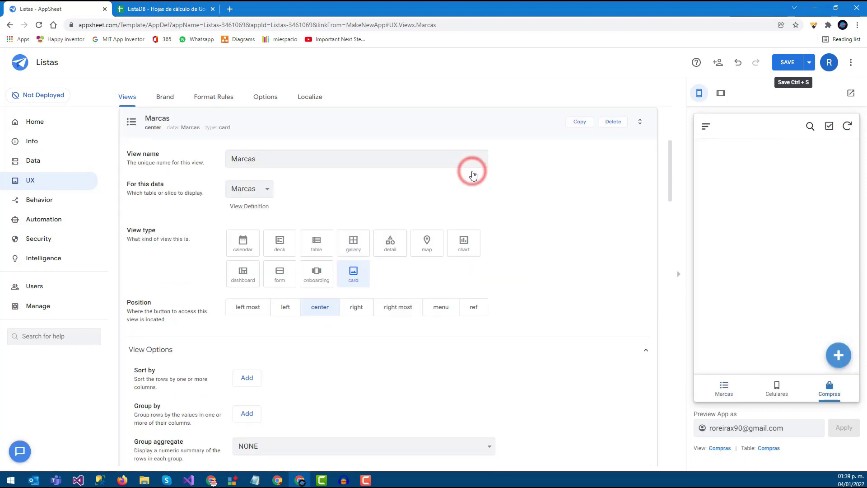
{"action": "scroll", "coordinate": [325, 347], "scroll_direction": "down", "scroll_amount": 3}
{"action": "scroll", "coordinate": [205, 364], "scroll_direction": "down", "scroll_amount": 2}
{"action": "scroll", "coordinate": [205, 363], "scroll_direction": "down", "scroll_amount": 3}
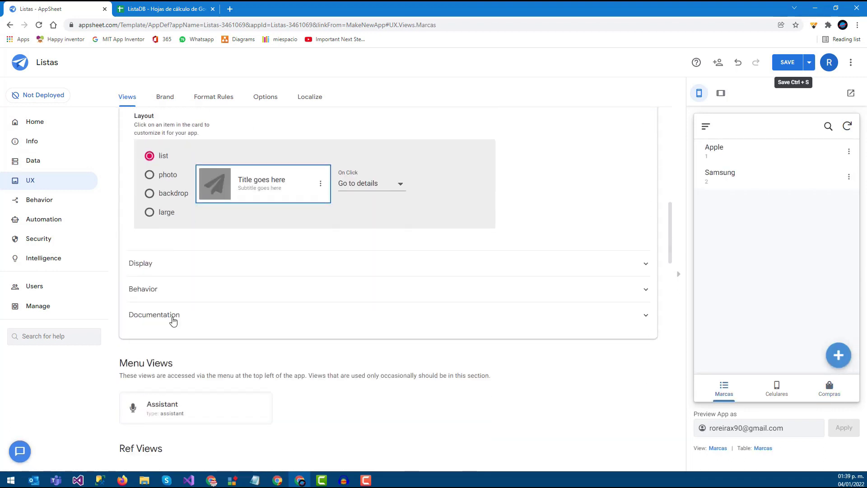
{"action": "left_click", "coordinate": [152, 263]}
{"action": "left_click", "coordinate": [322, 293]}
{"action": "type", "text": "brand"}
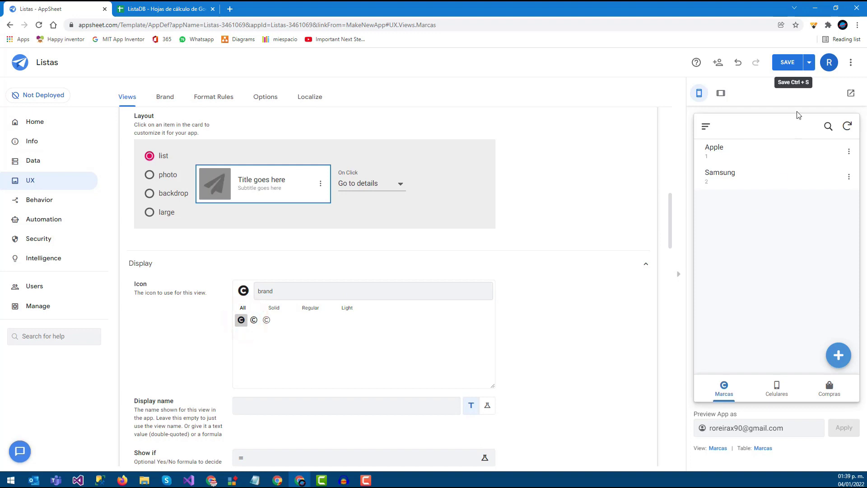
{"action": "left_click", "coordinate": [792, 63]}
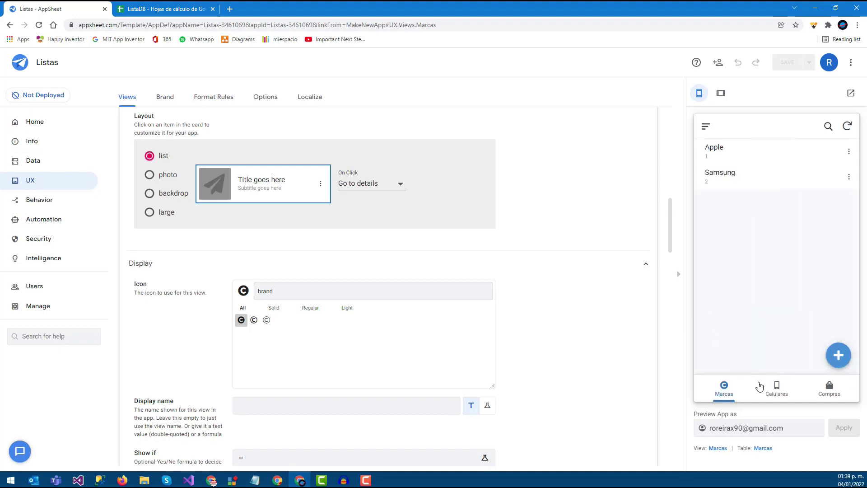
- Start a new Celulares record in the preview and check that MarcaID only offers 1 and 2
{"action": "left_click", "coordinate": [773, 387]}
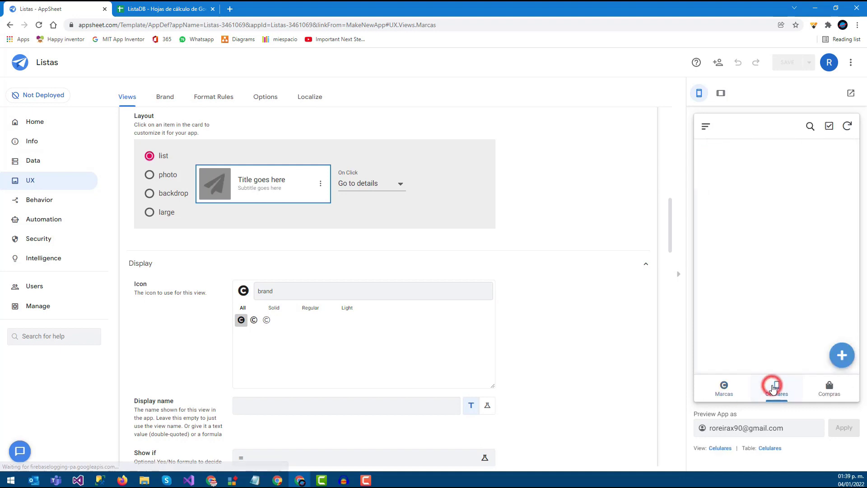
{"action": "left_click", "coordinate": [844, 356]}
{"action": "double_click", "coordinate": [761, 178]}
{"action": "type", "text": "1"}
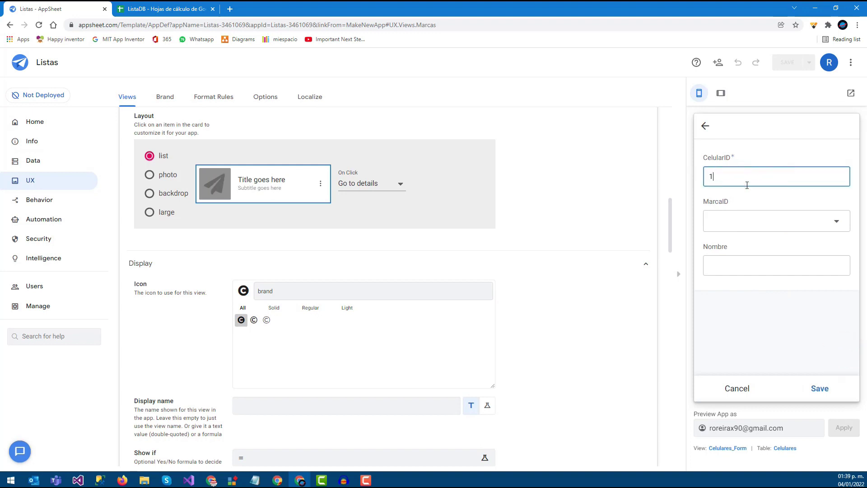
{"action": "left_click", "coordinate": [728, 223]}
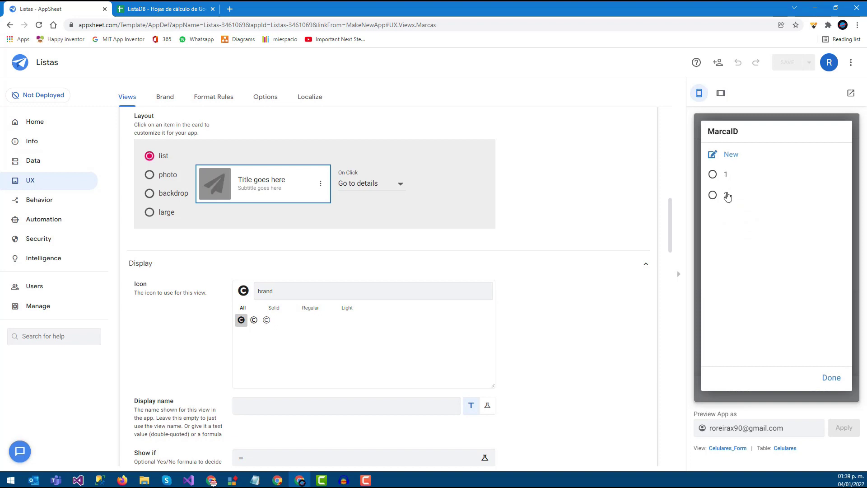
{"action": "left_click", "coordinate": [163, 9]}
{"action": "left_click", "coordinate": [80, 10]}
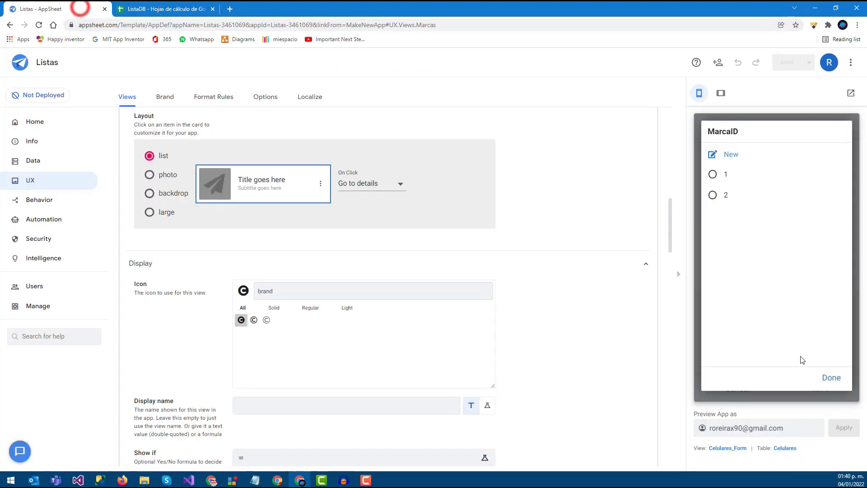
{"action": "left_click", "coordinate": [823, 375]}
- In the Marcas table columns, tick LABEL? for Descripcion
{"action": "left_click", "coordinate": [39, 164]}
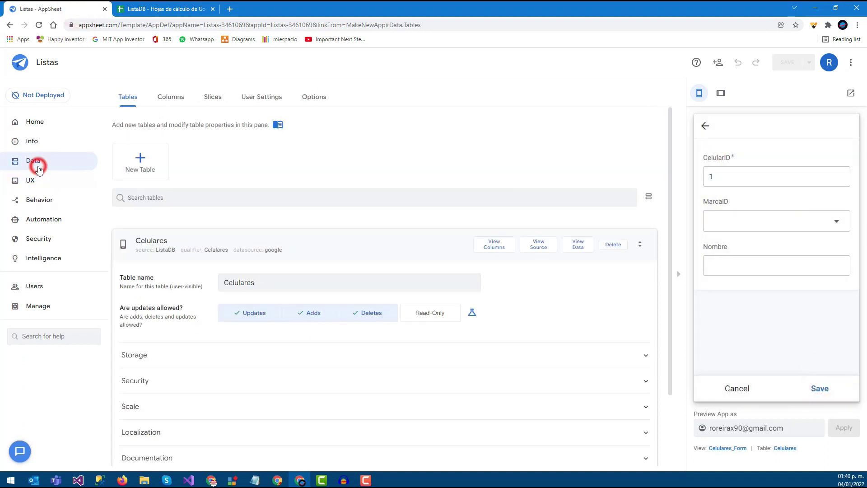
{"action": "left_click", "coordinate": [199, 244]}
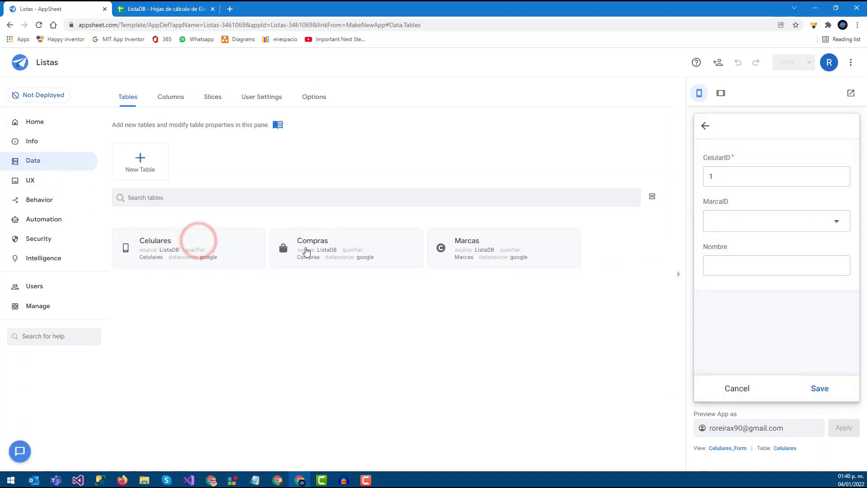
{"action": "left_click", "coordinate": [456, 244]}
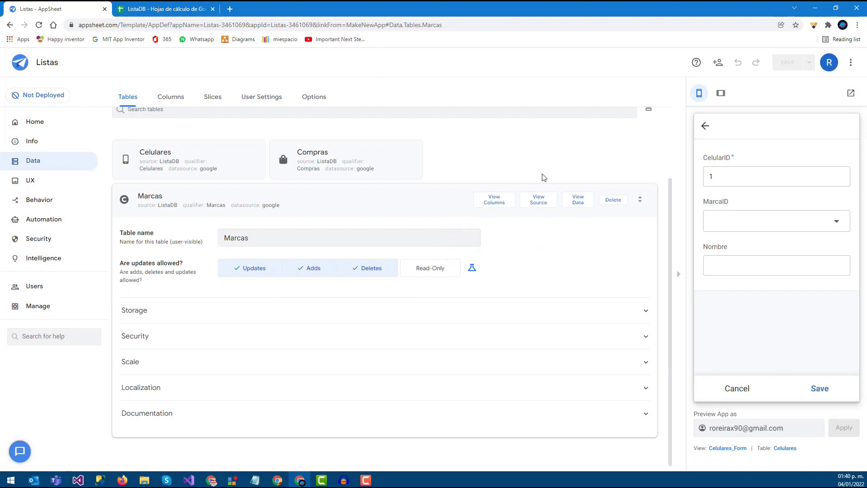
{"action": "left_click", "coordinate": [481, 199]}
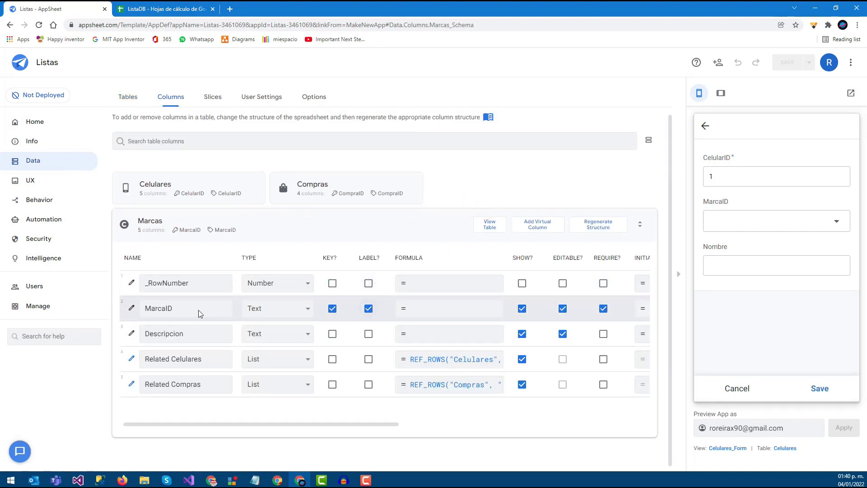
{"action": "left_click", "coordinate": [369, 334]}
{"action": "left_click", "coordinate": [369, 309]}
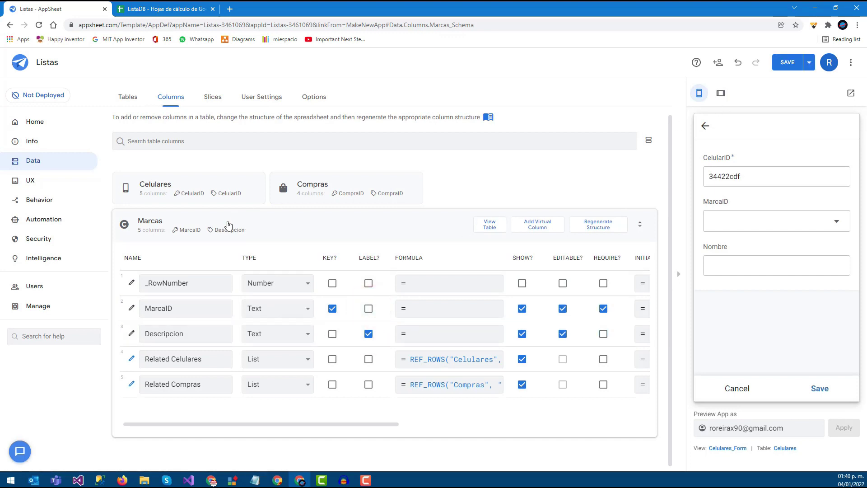
- Make Nombre, not MarcaID, the label column of Celulares and save the app
{"action": "left_click", "coordinate": [228, 225]}
{"action": "left_click", "coordinate": [178, 188]}
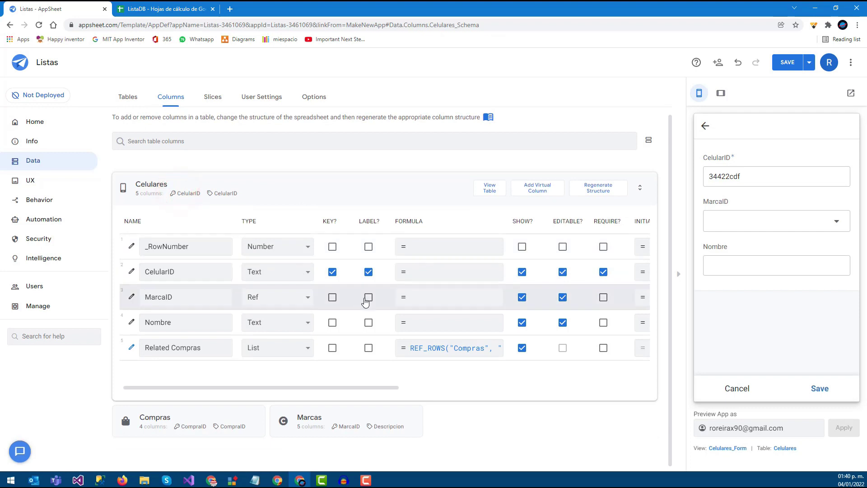
{"action": "left_click", "coordinate": [369, 298]}
{"action": "left_click", "coordinate": [369, 298]}
{"action": "left_click", "coordinate": [368, 323]}
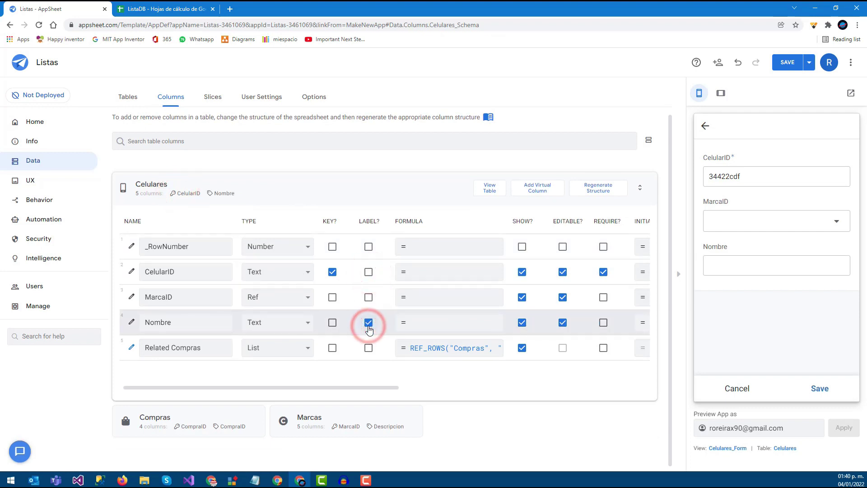
{"action": "left_click", "coordinate": [787, 65]}
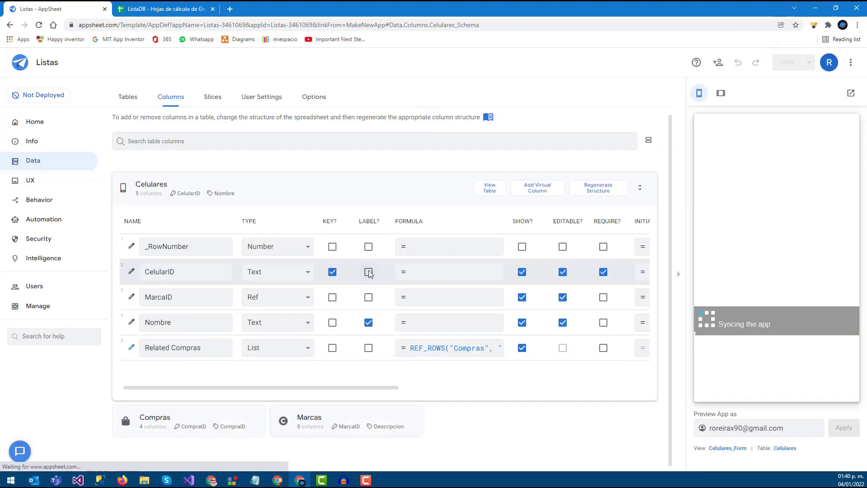
- Undo the accidental row move in the Marcas sheet, then cancel the unsaved Celulares preview form
{"action": "left_click", "coordinate": [152, 8]}
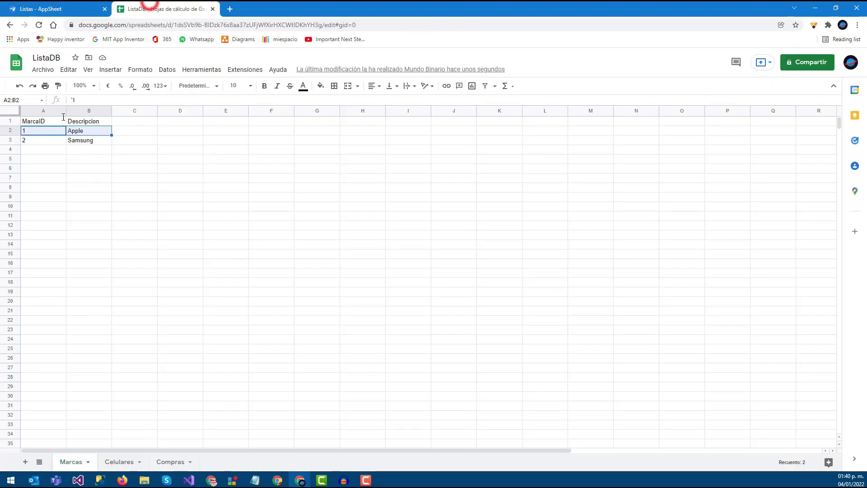
{"action": "left_click_drag", "start_coordinate": [43, 126], "coordinate": [45, 137]}
{"action": "left_click", "coordinate": [46, 133]}
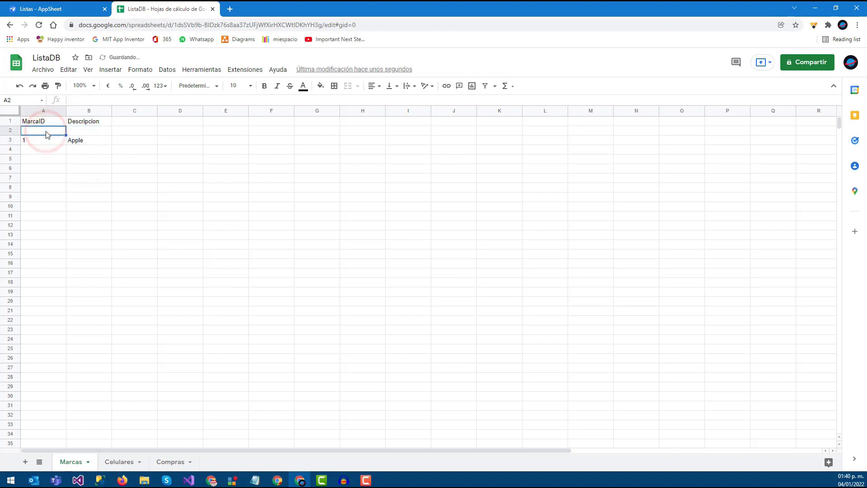
{"action": "key", "text": "ctrl+z"}
{"action": "left_click", "coordinate": [79, 177]}
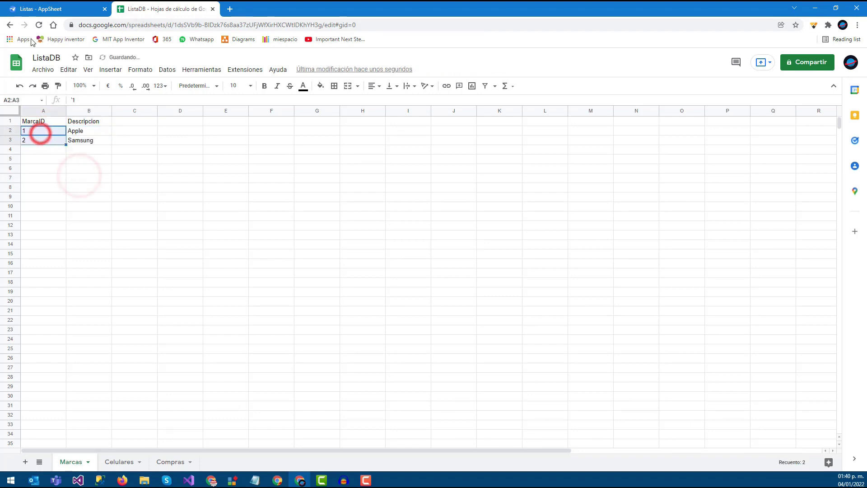
{"action": "left_click", "coordinate": [41, 9]}
{"action": "left_click", "coordinate": [749, 389]}
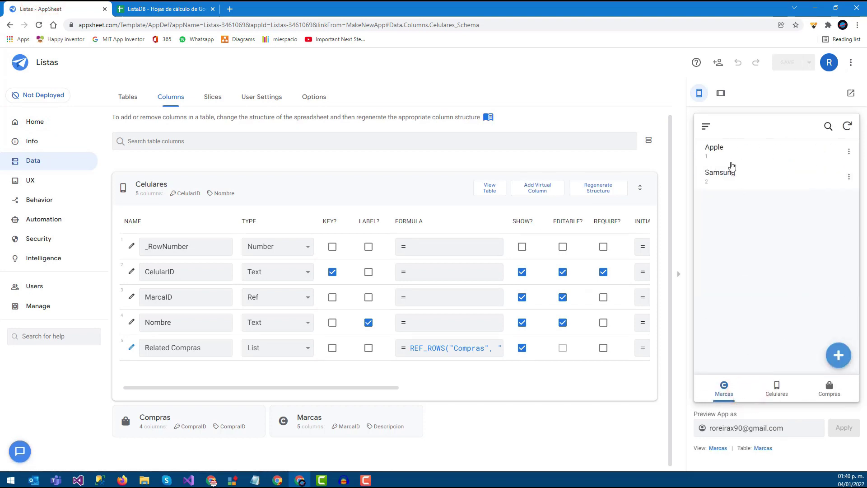
- Start a new Celulares record with CelularID 1 and Apple chosen as its MarcaID
{"action": "left_click", "coordinate": [793, 397]}
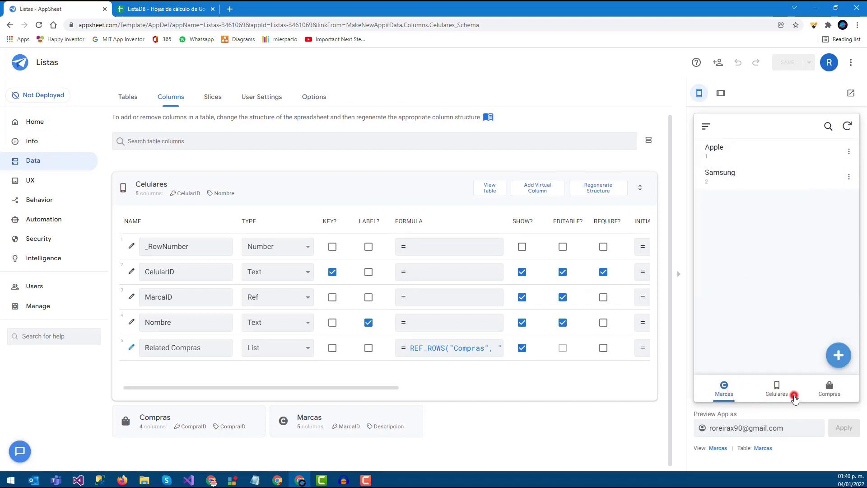
{"action": "left_click", "coordinate": [838, 355]}
{"action": "left_click", "coordinate": [750, 176]}
{"action": "double_click", "coordinate": [751, 176]}
{"action": "type", "text": "1"}
{"action": "left_click", "coordinate": [142, 10]}
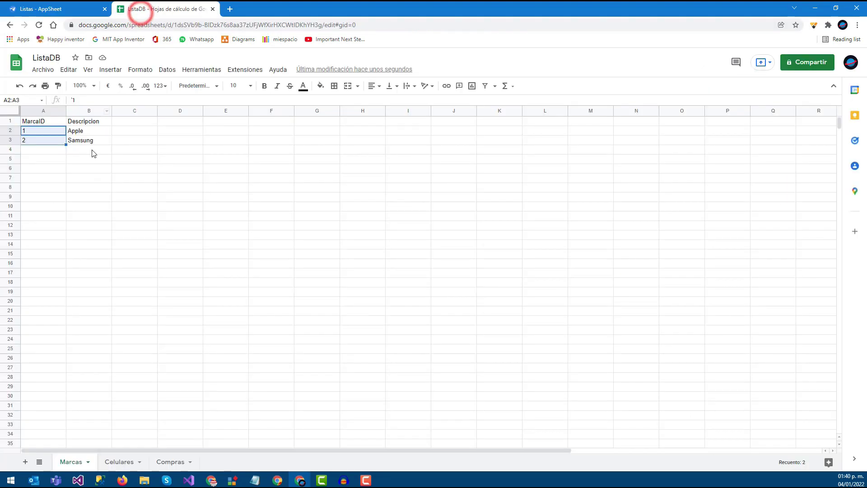
{"action": "left_click", "coordinate": [130, 461]}
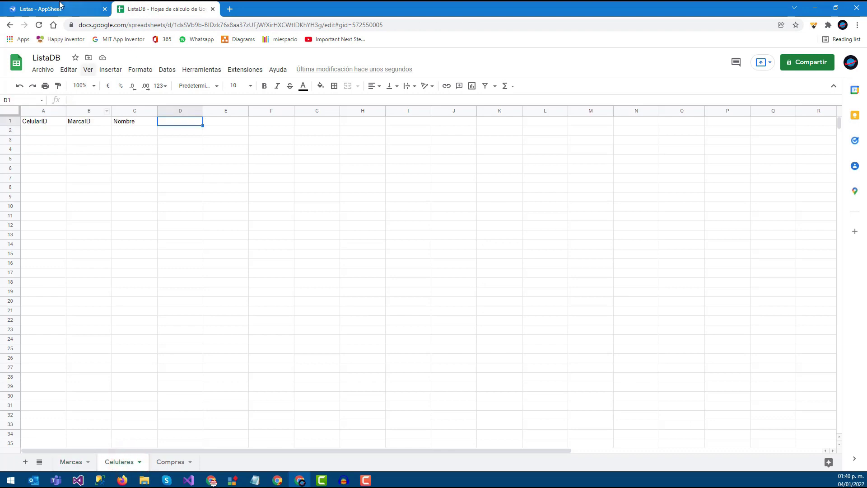
{"action": "left_click", "coordinate": [60, 8]}
{"action": "left_click", "coordinate": [753, 223]}
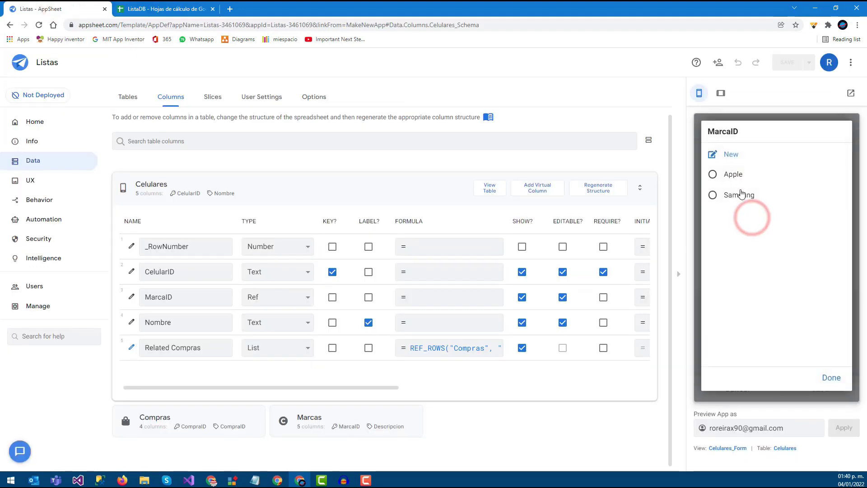
{"action": "left_click", "coordinate": [717, 175]}
- Name the phone iPhone X, save it, check the Celulares sheet, and start another phone
{"action": "left_click", "coordinate": [738, 259]}
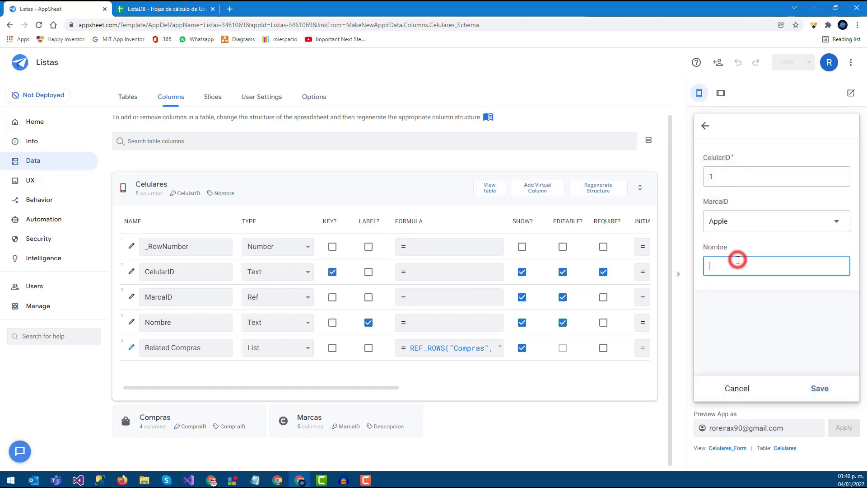
{"action": "type", "text": "Iphone X"}
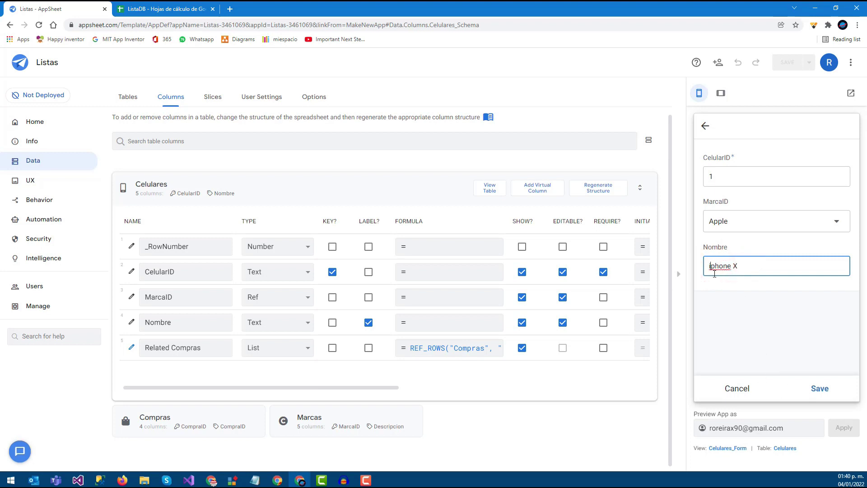
{"action": "left_click", "coordinate": [822, 393]}
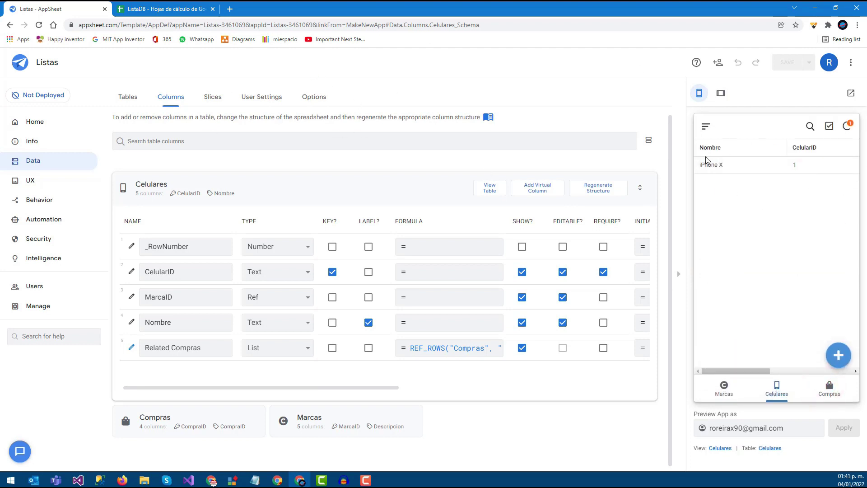
{"action": "left_click", "coordinate": [132, 7]}
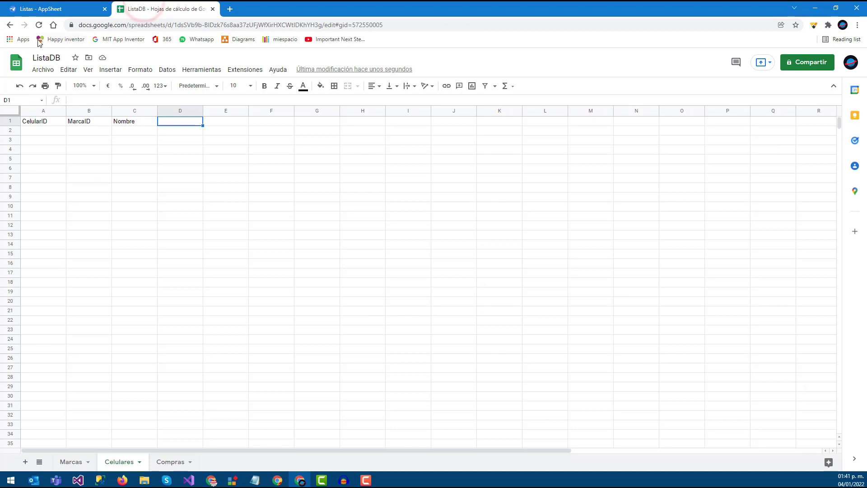
{"action": "left_click", "coordinate": [153, 180]}
{"action": "left_click", "coordinate": [55, 8]}
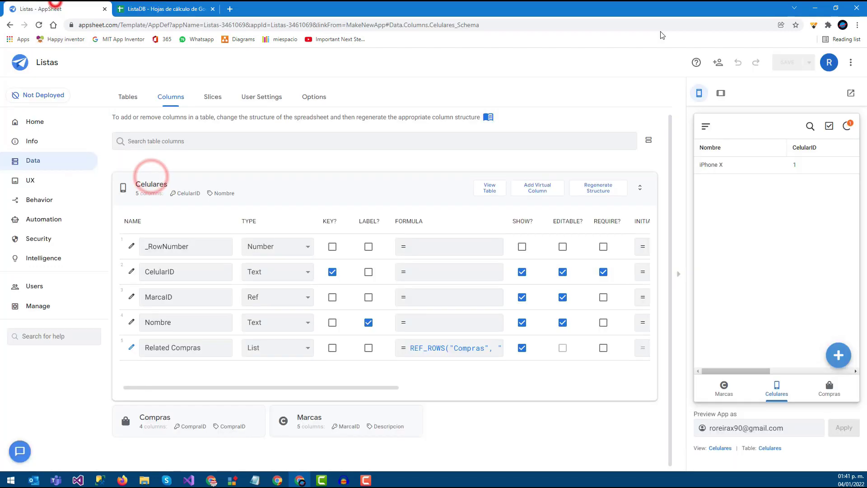
{"action": "left_click", "coordinate": [837, 355]}
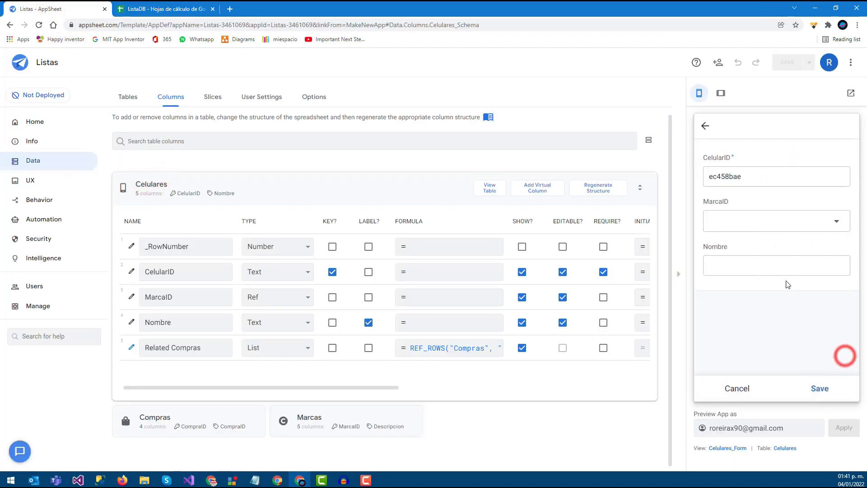
- Add phone ID 2, iPhone 11, under brand Apple and save it
{"action": "left_click", "coordinate": [746, 221]}
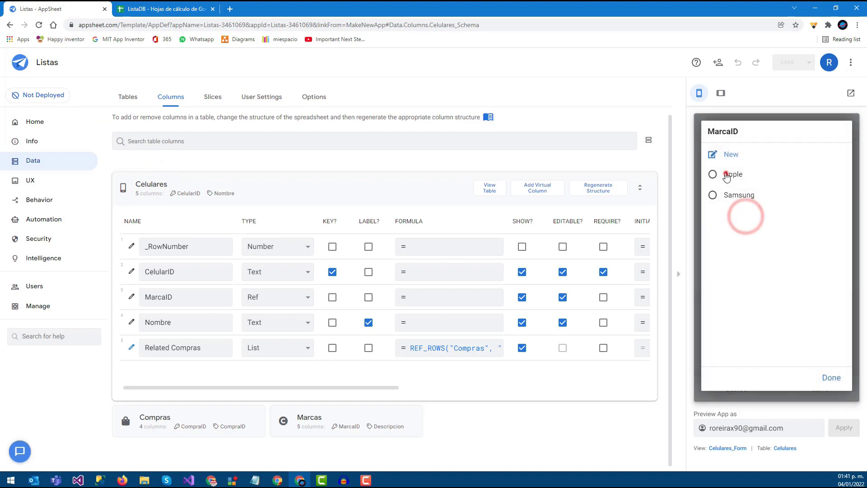
{"action": "left_click", "coordinate": [729, 174]}
{"action": "double_click", "coordinate": [729, 175]}
{"action": "type", "text": "2"}
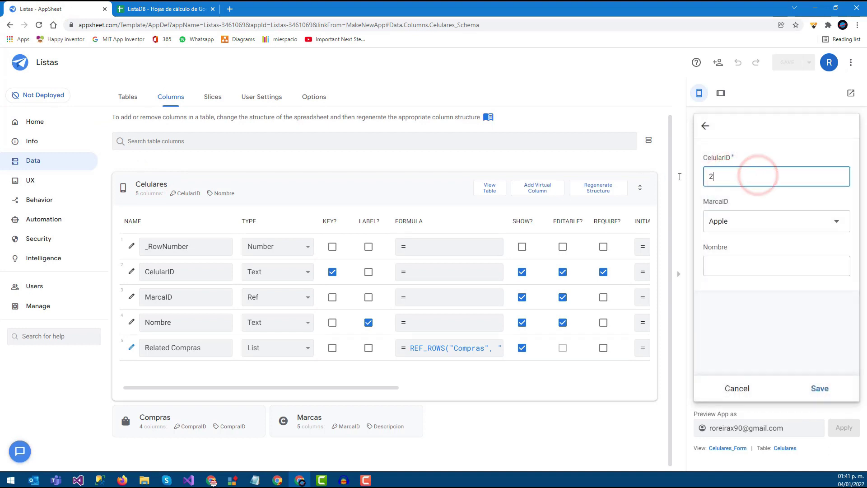
{"action": "left_click", "coordinate": [736, 261]}
{"action": "type", "text": "iPhone 11"}
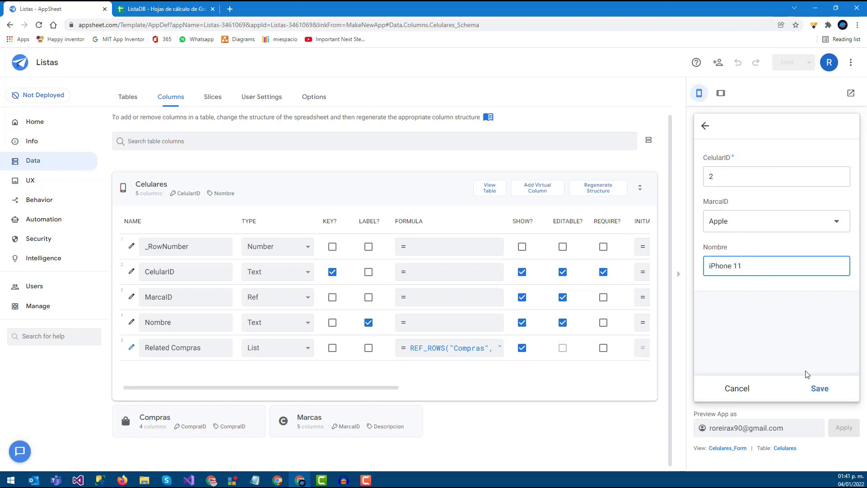
{"action": "left_click", "coordinate": [819, 388]}
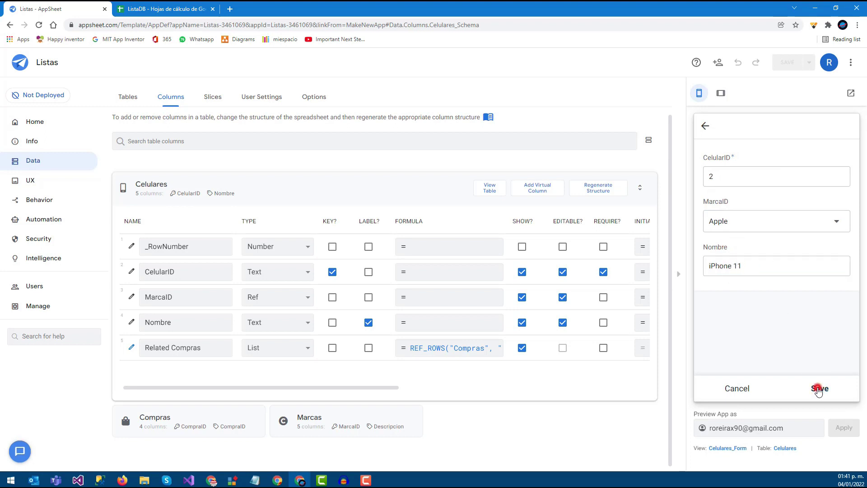
- Add phone ID 3, iPhone 11 PRO, under Apple, then sync the app to ListaDB
{"action": "left_click", "coordinate": [837, 357]}
{"action": "double_click", "coordinate": [750, 179]}
{"action": "type", "text": "3"}
{"action": "left_click", "coordinate": [768, 224]}
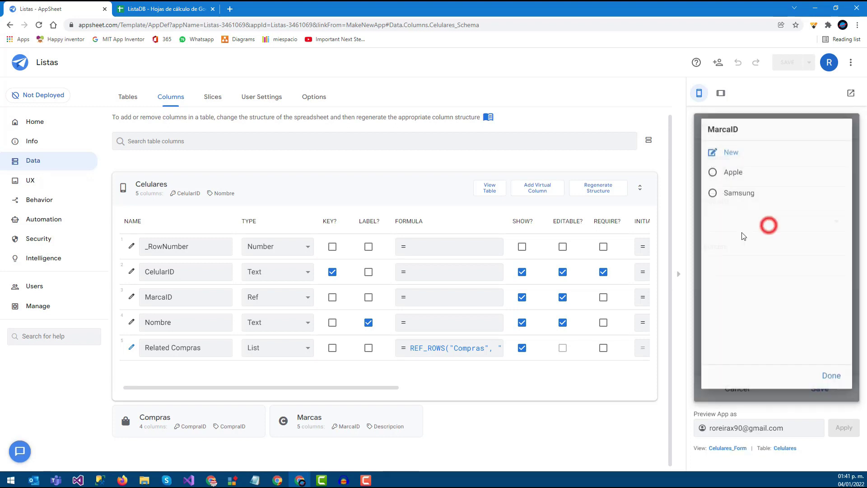
{"action": "left_click", "coordinate": [728, 164]}
{"action": "left_click", "coordinate": [705, 126]}
{"action": "left_click", "coordinate": [727, 216]}
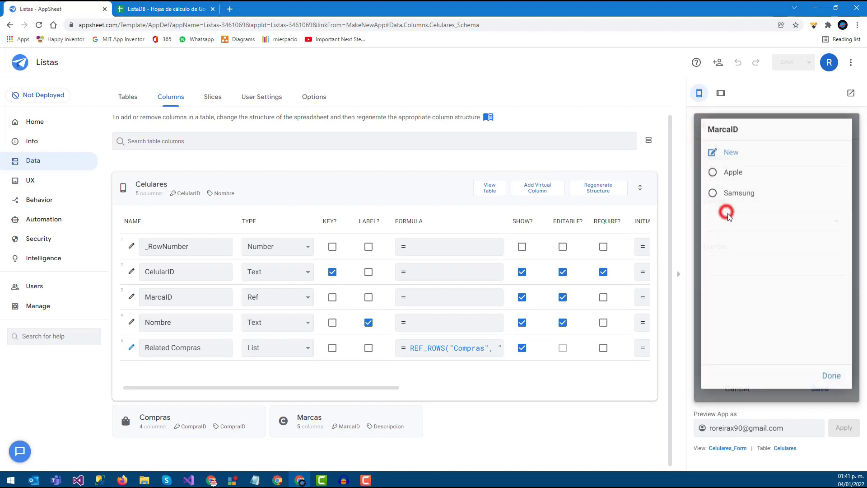
{"action": "left_click", "coordinate": [728, 174]}
{"action": "left_click", "coordinate": [727, 272]}
{"action": "type", "text": "Ip"}
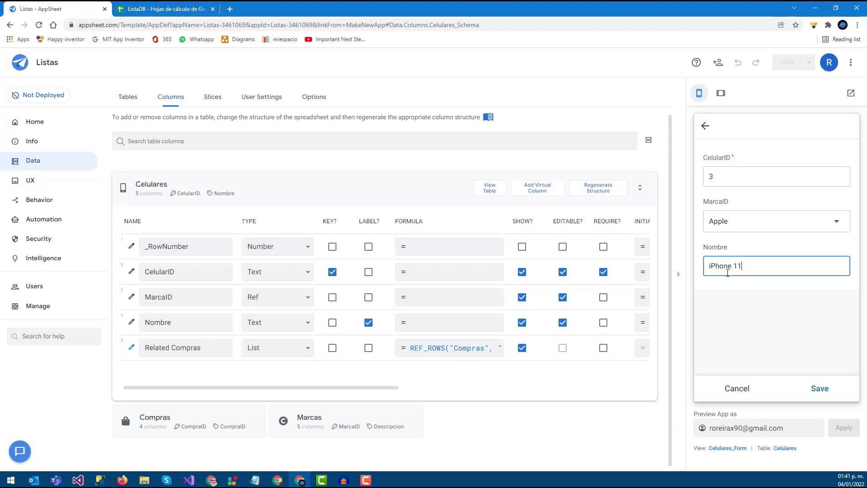
{"action": "type", "text": "PRO"}
{"action": "left_click", "coordinate": [815, 389]}
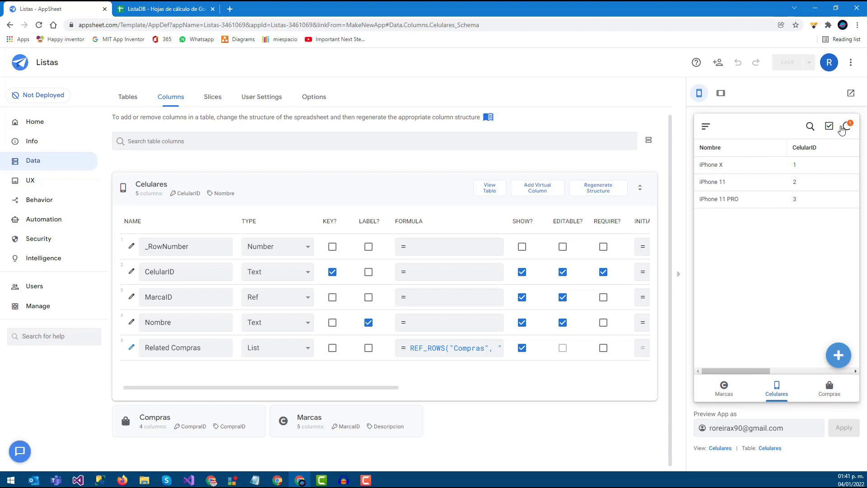
{"action": "left_click", "coordinate": [842, 128]}
{"action": "left_click", "coordinate": [135, 9]}
- Check that the saved phones carry MarcaID 1 and that Apple's ID in Marcas is 1
{"action": "left_click", "coordinate": [105, 143]}
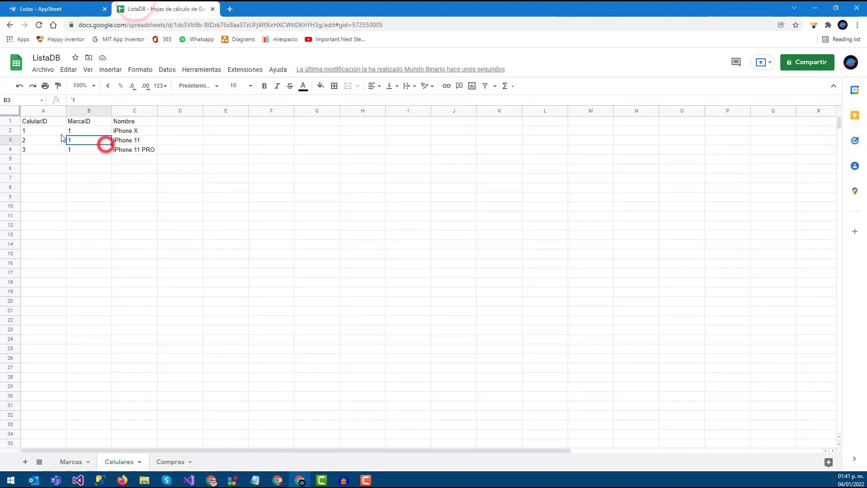
{"action": "mouse_move", "coordinate": [120, 150]}
{"action": "left_mouse_down"}
{"action": "mouse_move", "coordinate": [43, 121]}
{"action": "mouse_move", "coordinate": [84, 141]}
{"action": "left_mouse_up"}
{"action": "left_click", "coordinate": [114, 167]}
{"action": "left_click", "coordinate": [70, 461]}
{"action": "left_click", "coordinate": [41, 130]}
- Return to the AppSheet editor and start a new phone record
{"action": "left_click", "coordinate": [70, 7]}
{"action": "left_click", "coordinate": [145, 7]}
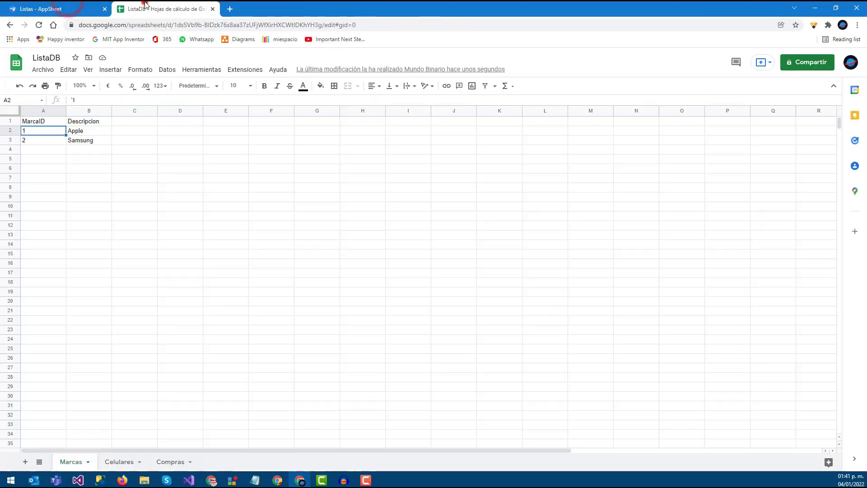
{"action": "left_click", "coordinate": [94, 5]}
{"action": "left_click", "coordinate": [830, 359]}
- Add the Samsung S10 phone under brand Samsung
{"action": "double_click", "coordinate": [760, 173]}
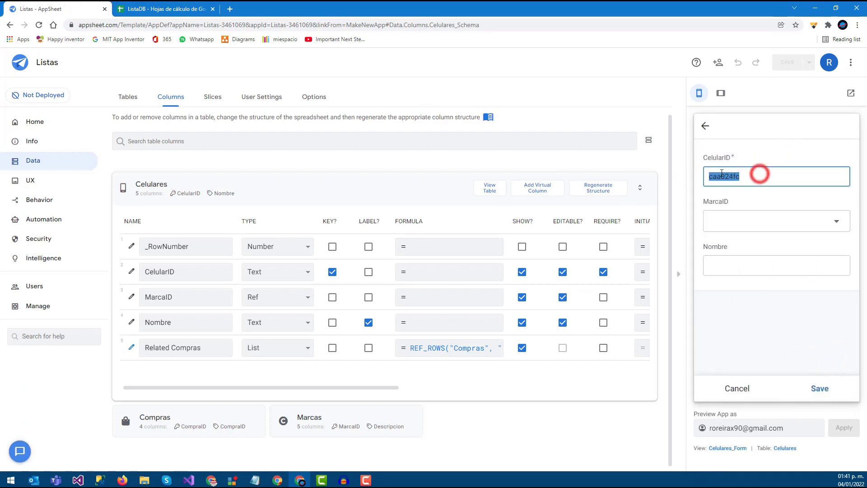
{"action": "type", "text": "4"}
{"action": "left_click", "coordinate": [735, 215]}
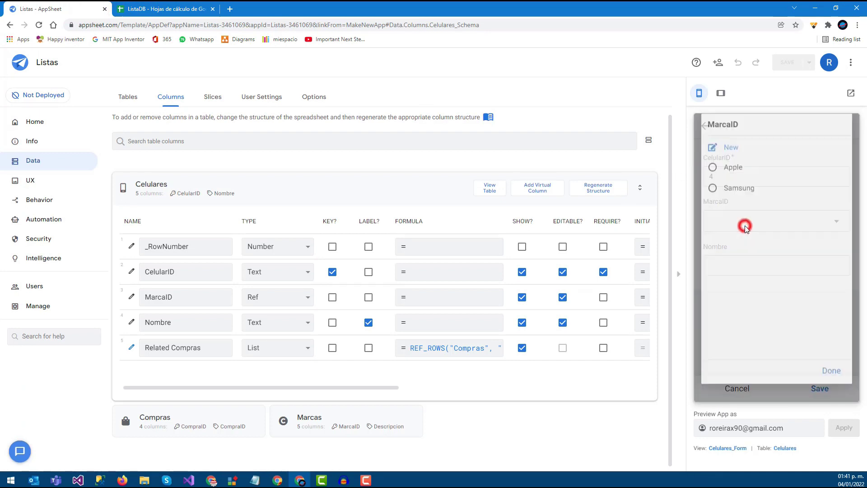
{"action": "left_click", "coordinate": [730, 199]}
{"action": "left_click", "coordinate": [735, 265]}
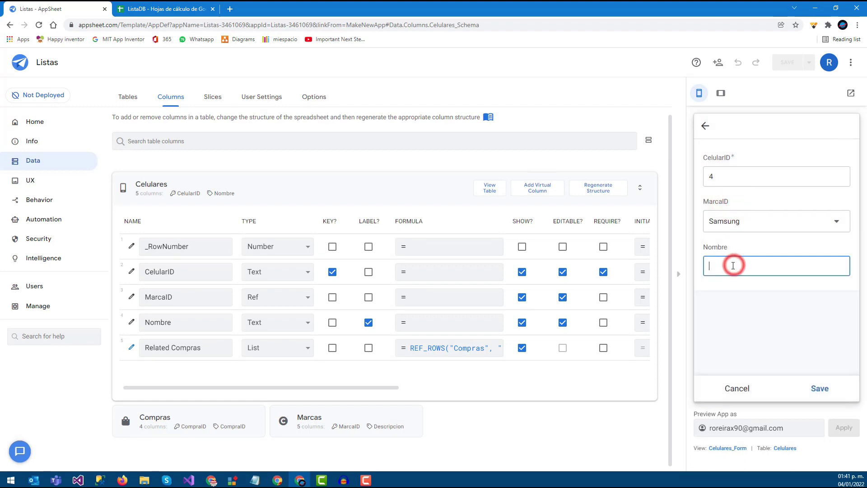
{"action": "type", "text": "Samsung S"}
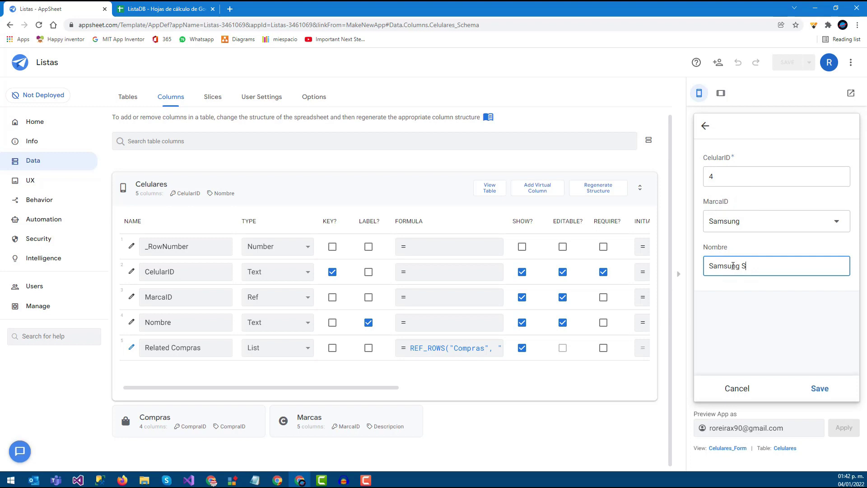
{"action": "left_click", "coordinate": [819, 388]}
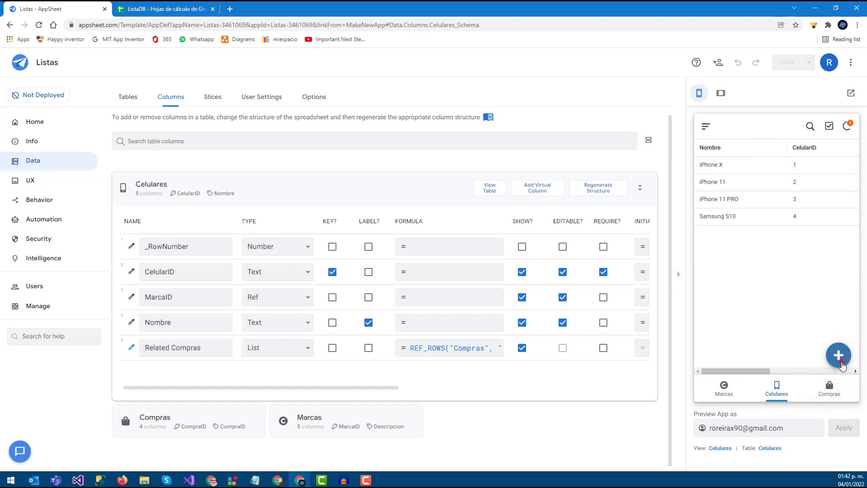
- Add the Samsung S20 phone under brand Samsung
{"action": "left_click", "coordinate": [838, 354]}
{"action": "left_click", "coordinate": [736, 225]}
{"action": "left_click", "coordinate": [739, 195]}
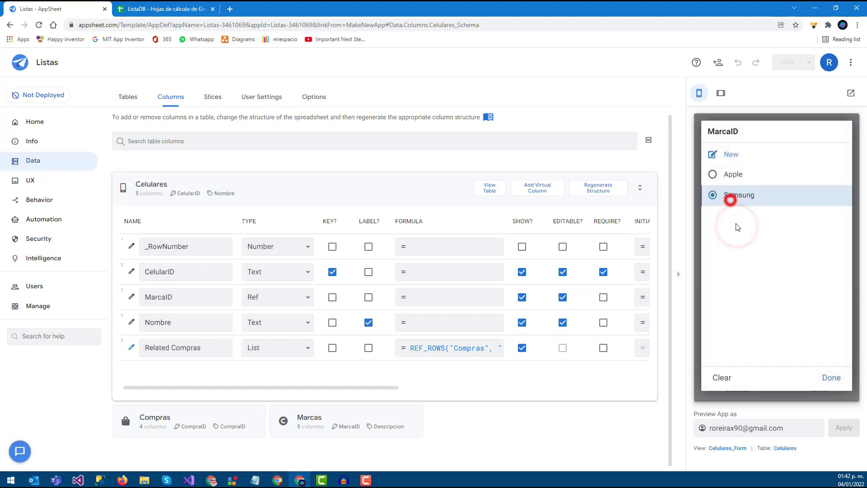
{"action": "left_click", "coordinate": [732, 265]}
{"action": "type", "text": "Samsu"}
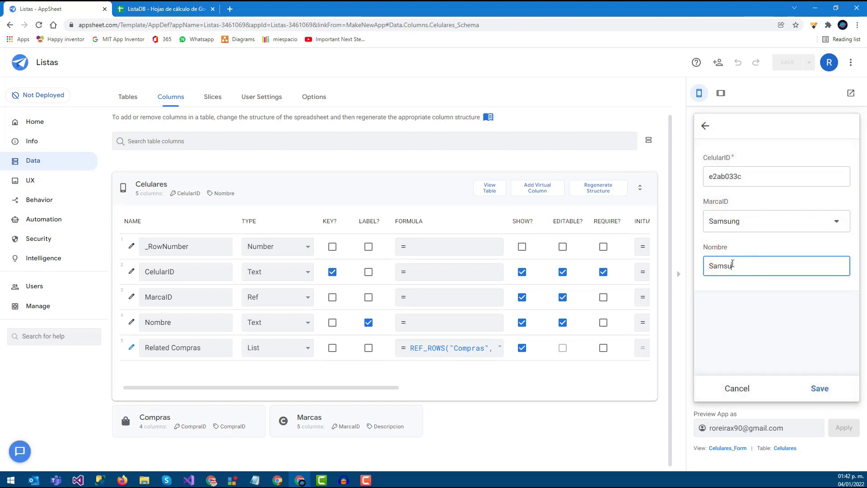
{"action": "key", "text": "BackSpace"}
{"action": "key", "text": "BackSpace"}
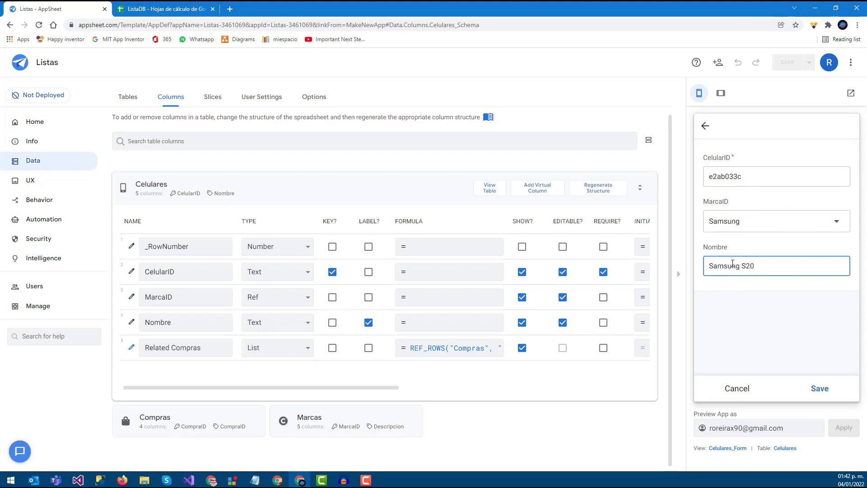
{"action": "left_click", "coordinate": [818, 389]}
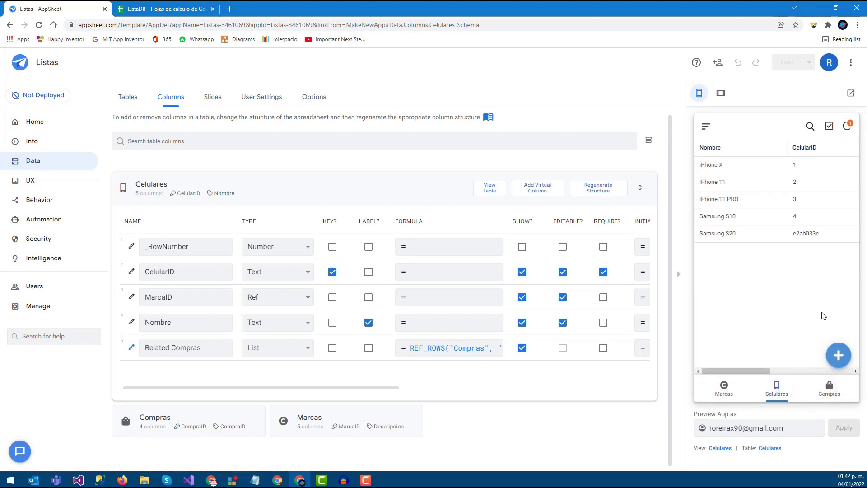
- Open the Samsung S20 record for editing, then view the ListaDB Marcas sheet
{"action": "left_click", "coordinate": [798, 231]}
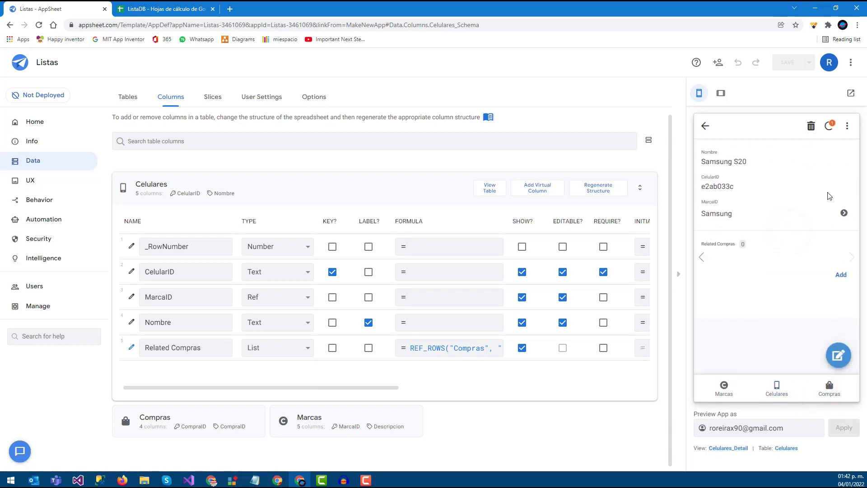
{"action": "left_click", "coordinate": [840, 348]}
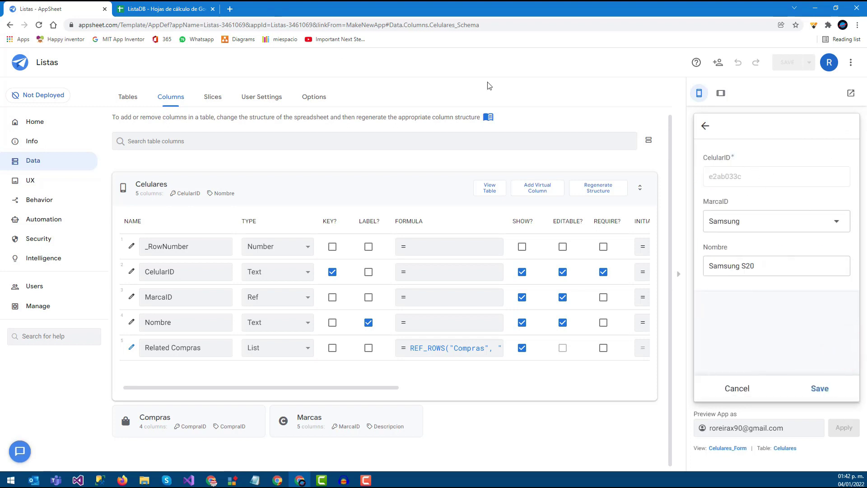
{"action": "left_click", "coordinate": [215, 6]}
{"action": "left_click", "coordinate": [118, 205]}
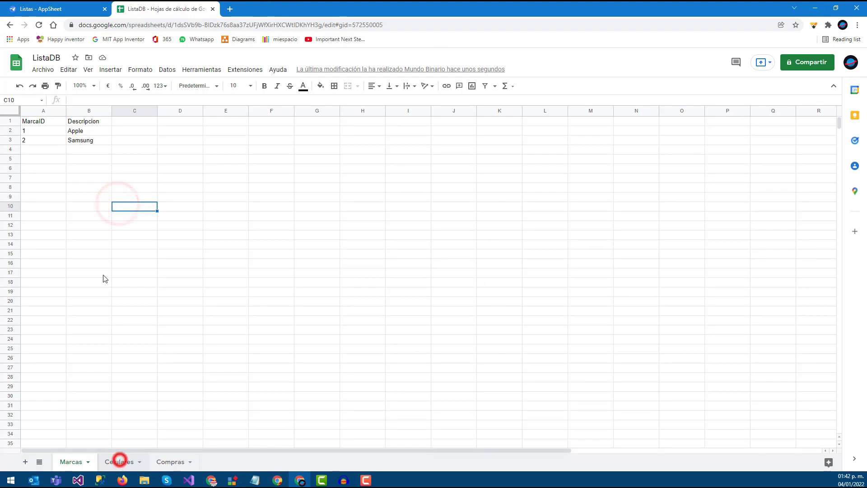
- Inspect the Celulares rows A1:C6 for the new Samsung S20 entry, then return to the Listas editor
{"action": "left_click", "coordinate": [120, 459]}
{"action": "left_click", "coordinate": [16, 176]}
{"action": "left_click", "coordinate": [36, 170]}
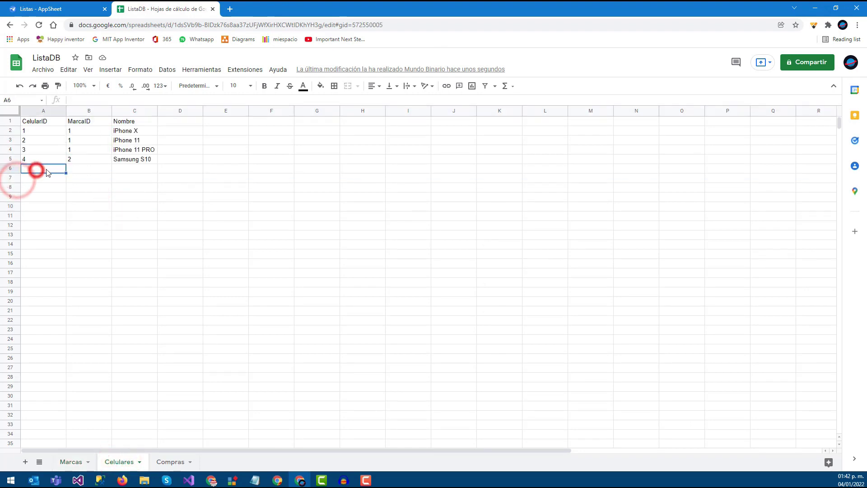
{"action": "left_click", "coordinate": [86, 186]}
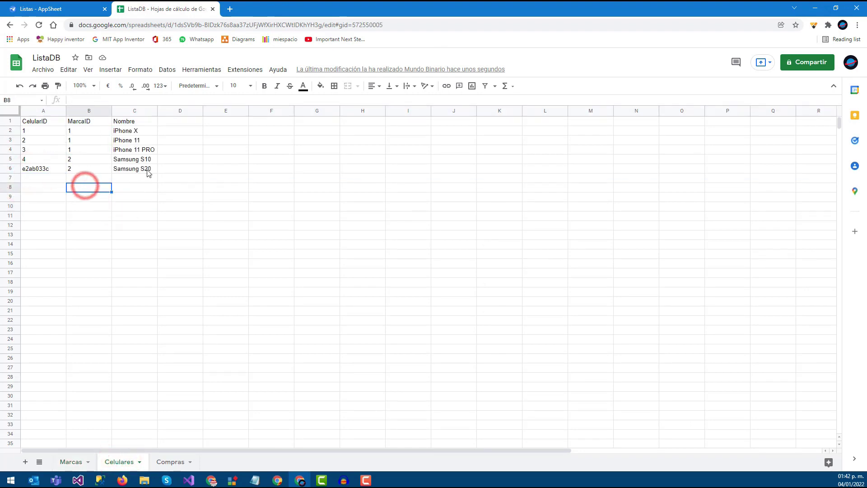
{"action": "left_click_drag", "start_coordinate": [135, 122], "coordinate": [63, 170]}
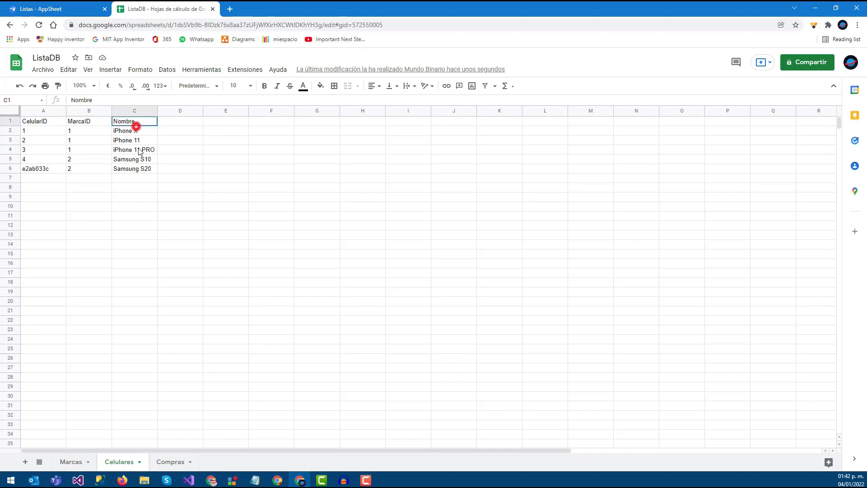
{"action": "left_click", "coordinate": [73, 149]}
{"action": "left_click_drag", "start_coordinate": [45, 140], "coordinate": [90, 150]}
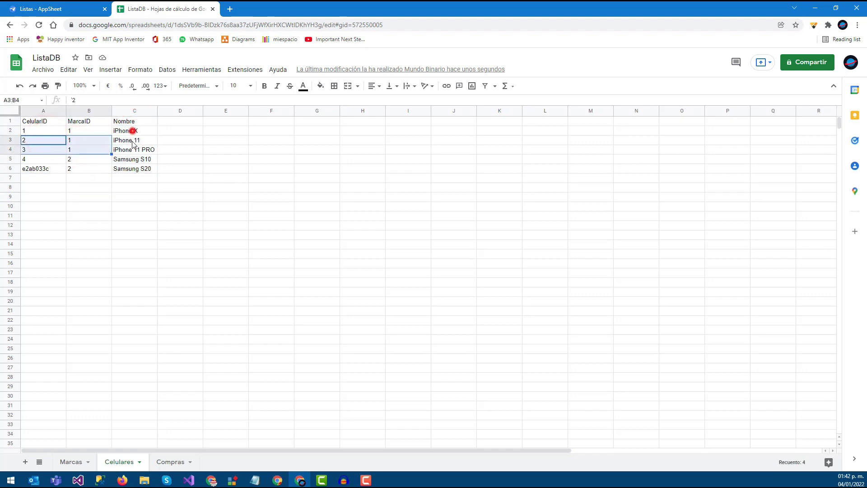
{"action": "left_click", "coordinate": [26, 161]}
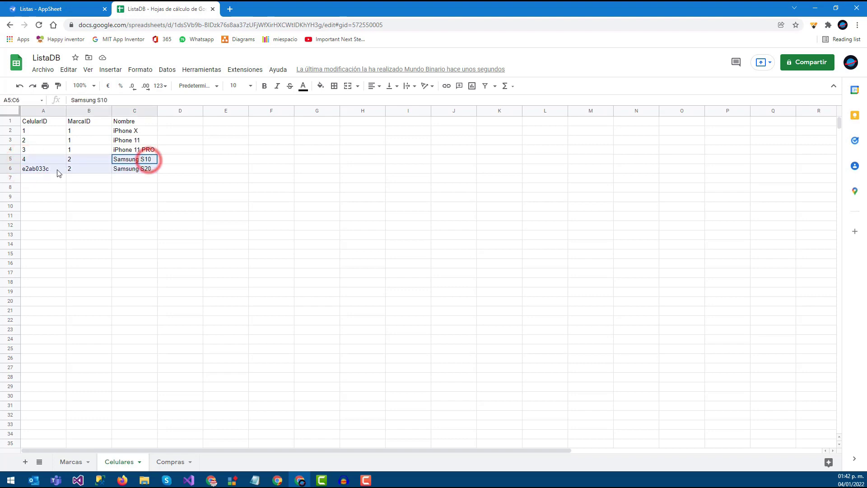
{"action": "left_click", "coordinate": [93, 186]}
{"action": "left_click", "coordinate": [77, 5]}
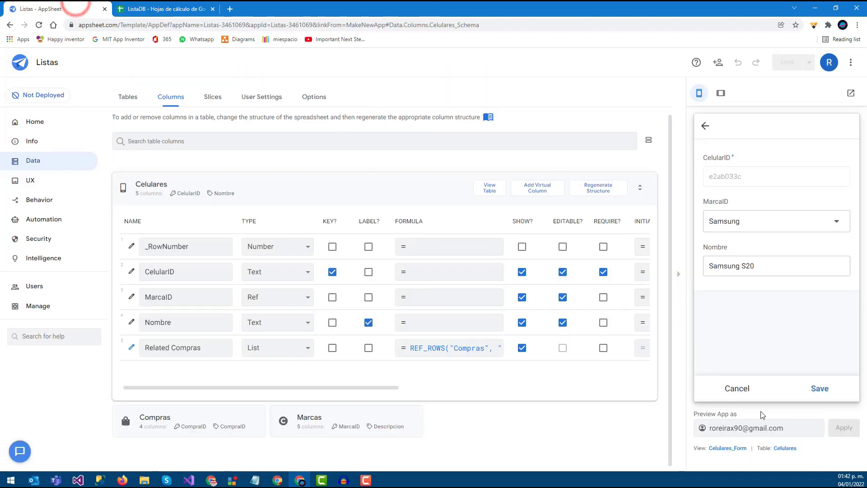
- Cancel the Samsung S20 edit and start a new Compras record with CompraID 1
{"action": "left_click", "coordinate": [741, 388]}
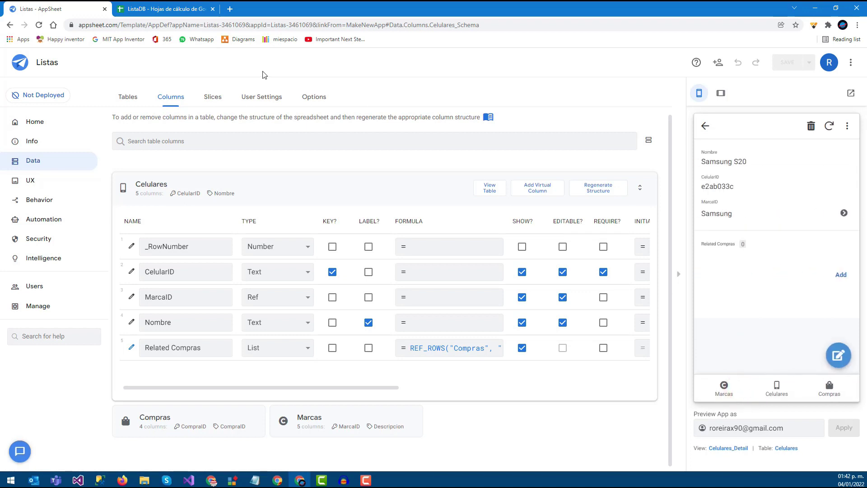
{"action": "left_click", "coordinate": [829, 386]}
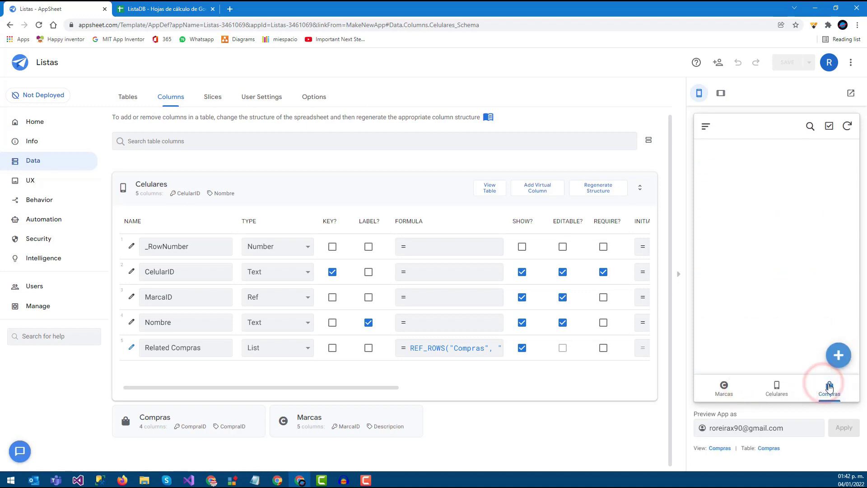
{"action": "left_click", "coordinate": [834, 359]}
{"action": "double_click", "coordinate": [746, 180]}
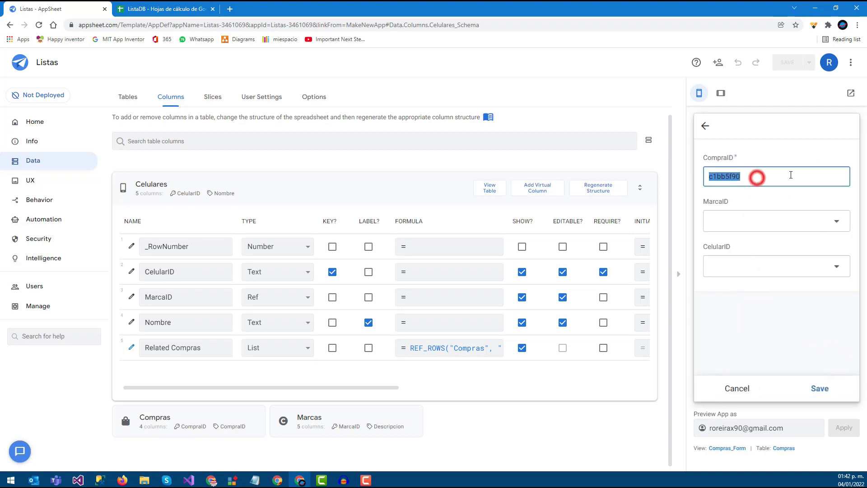
{"action": "type", "text": "1"}
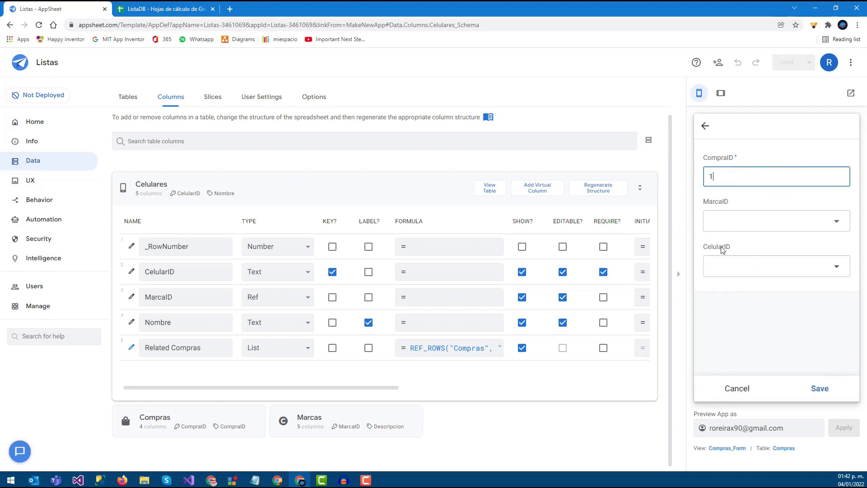
- Set MarcaID to Samsung and check CelularID, which still offers every phone
{"action": "left_click", "coordinate": [731, 270]}
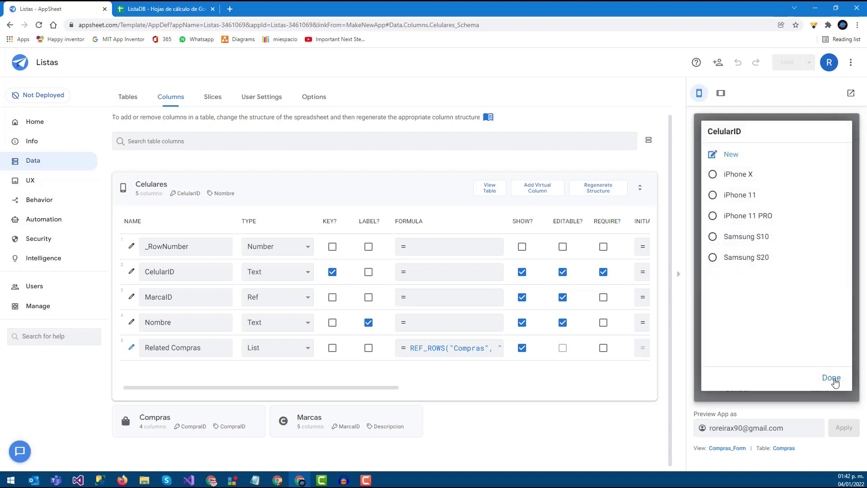
{"action": "left_click", "coordinate": [834, 379]}
{"action": "left_click", "coordinate": [743, 225]}
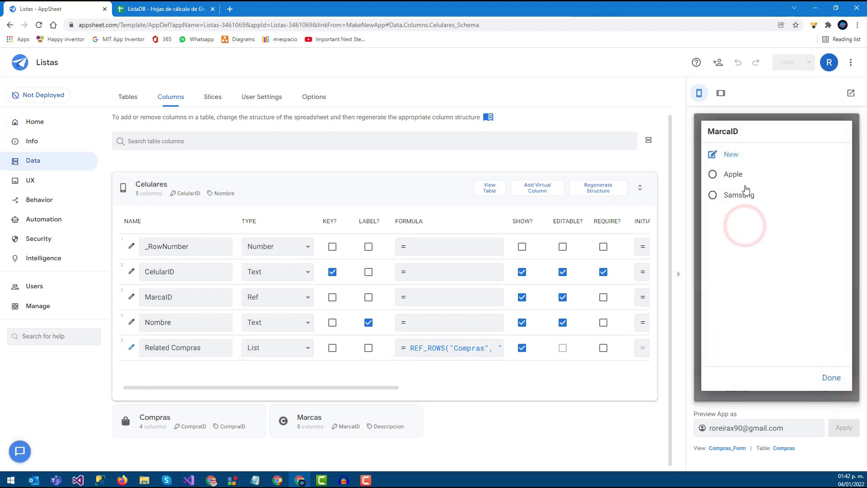
{"action": "left_click", "coordinate": [829, 378]}
{"action": "left_click", "coordinate": [755, 228]}
{"action": "left_click", "coordinate": [738, 194]}
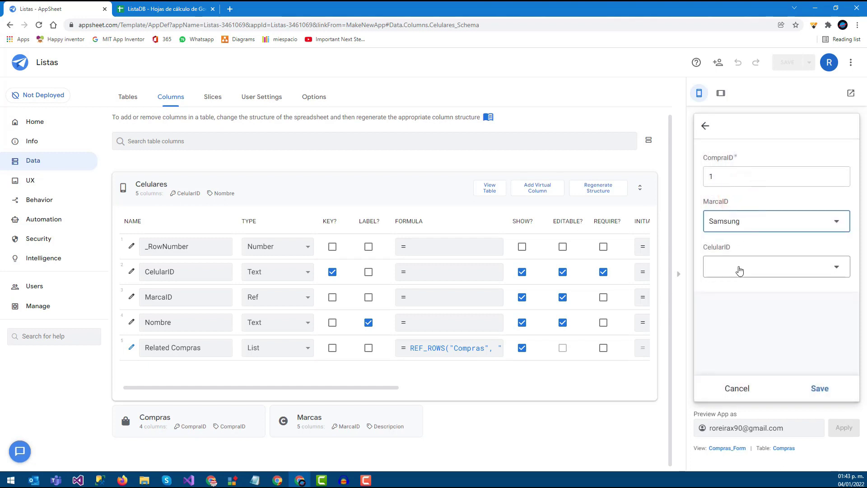
{"action": "left_click", "coordinate": [738, 271]}
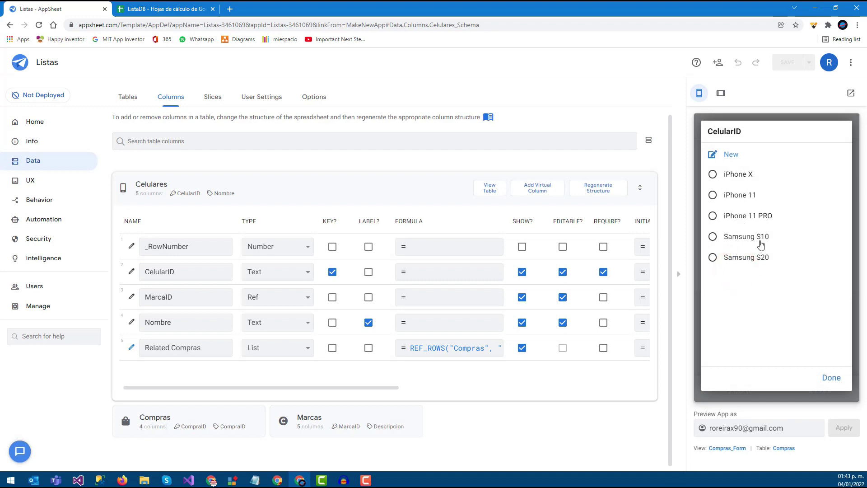
{"action": "left_click", "coordinate": [831, 378]}
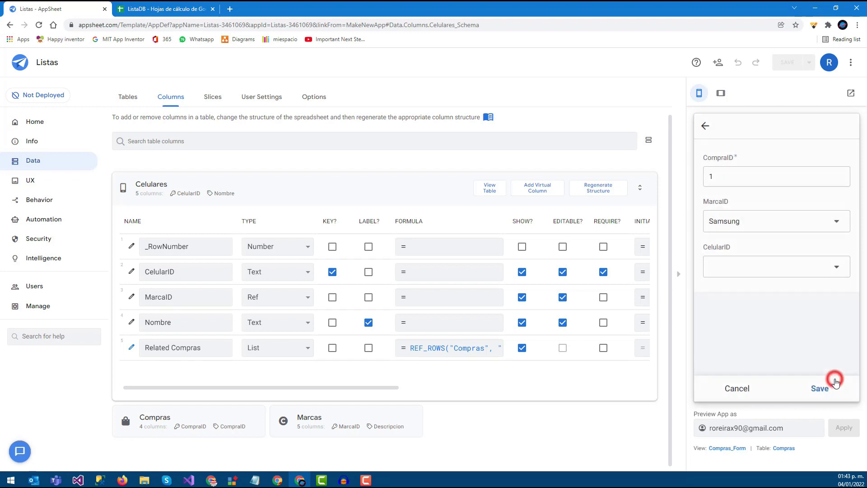
- Save purchase 1, retry a new purchase with Samsung, and recheck the CelularID options
{"action": "left_click", "coordinate": [826, 387]}
{"action": "left_click", "coordinate": [838, 357]}
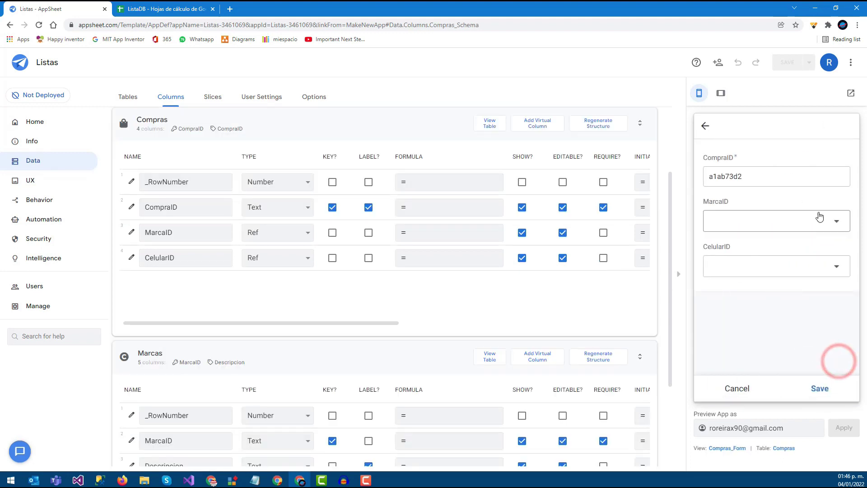
{"action": "left_click", "coordinate": [777, 223]}
{"action": "left_click", "coordinate": [741, 197]}
{"action": "left_click", "coordinate": [756, 269]}
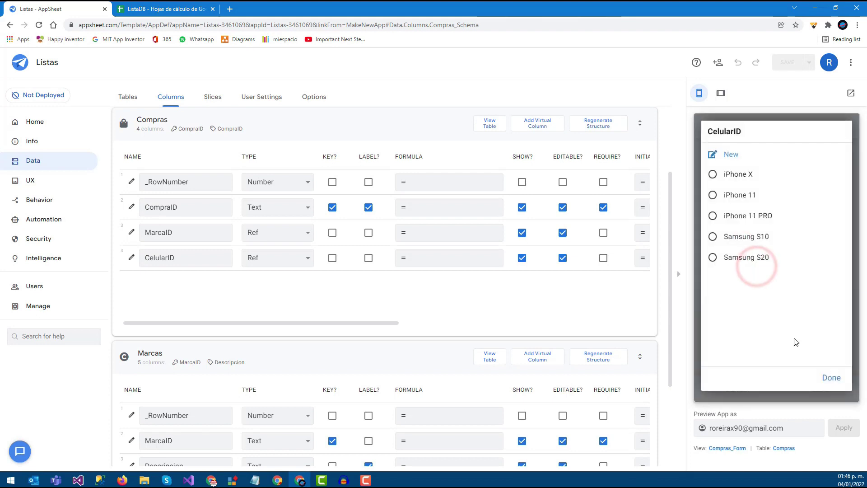
{"action": "left_click", "coordinate": [831, 377]}
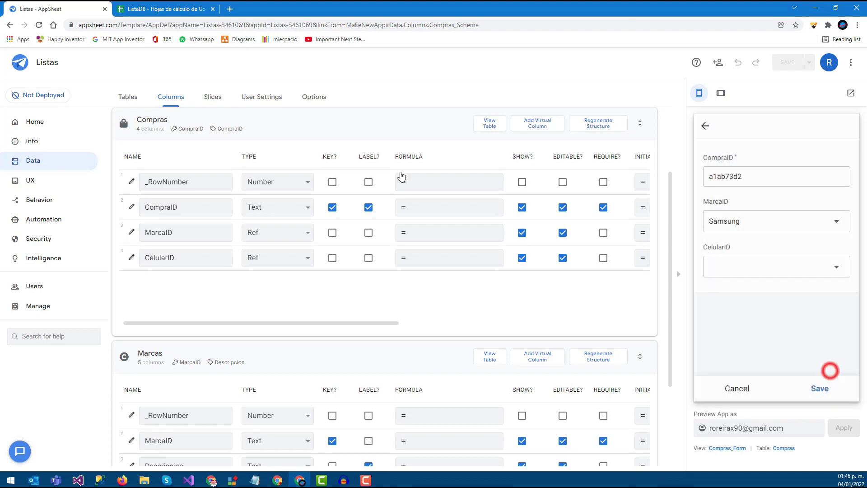
{"action": "left_click", "coordinate": [252, 357]}
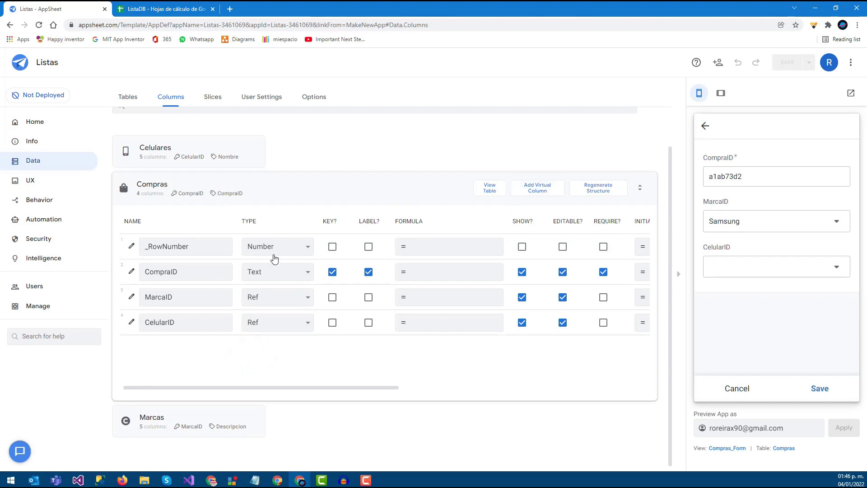
{"action": "left_click", "coordinate": [786, 264]}
{"action": "left_click", "coordinate": [835, 380]}
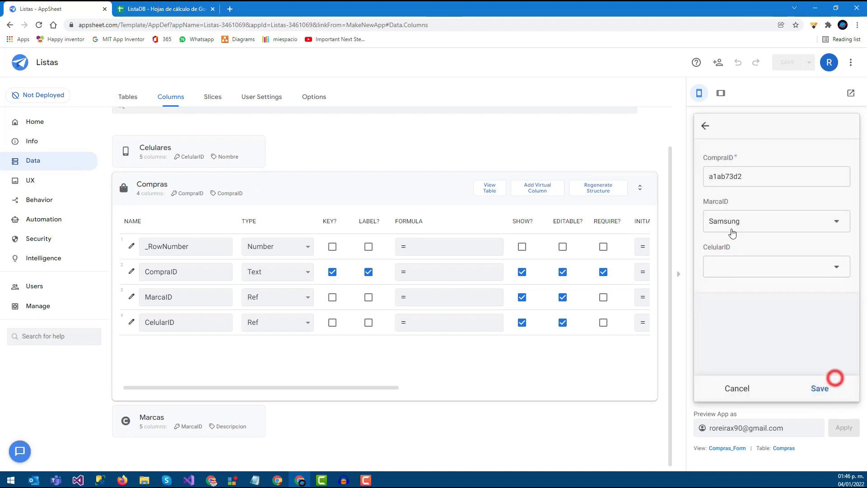
- Open the Compras CelularID column settings and expand its Data Validity section
{"action": "left_click", "coordinate": [131, 322]}
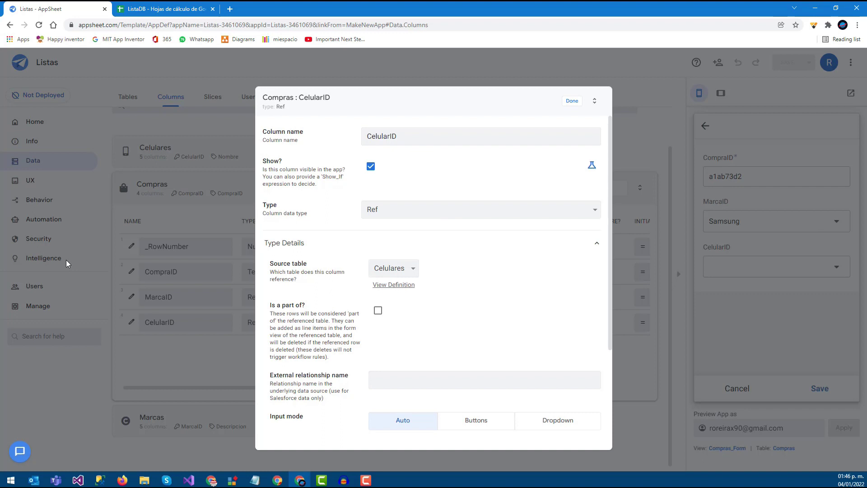
{"action": "scroll", "coordinate": [344, 315], "scroll_direction": "down", "scroll_amount": 3}
{"action": "left_click", "coordinate": [316, 324]}
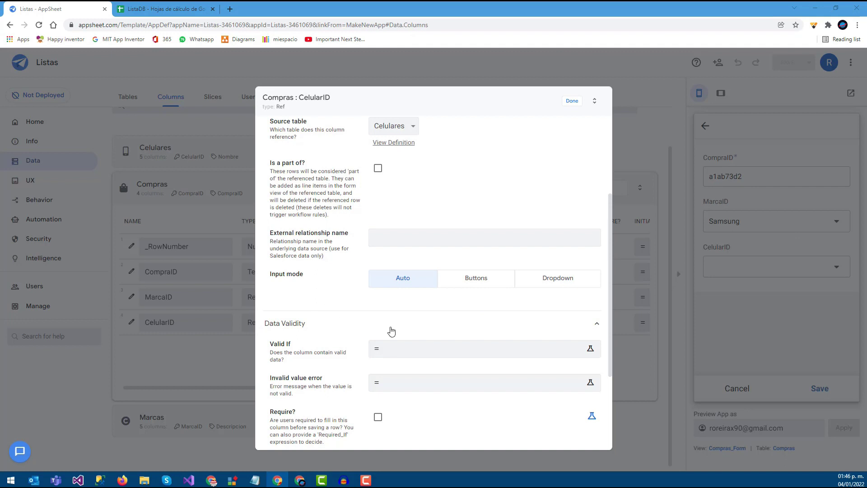
{"action": "scroll", "coordinate": [388, 330], "scroll_direction": "down", "scroll_amount": 1}
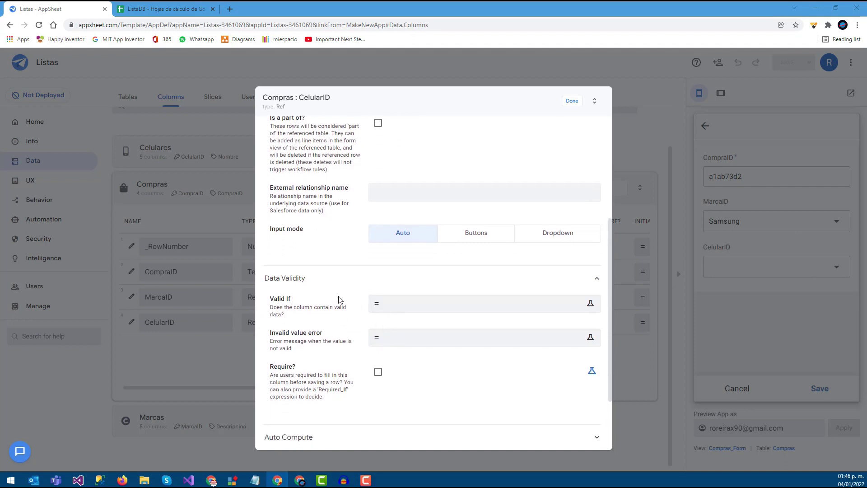
{"action": "left_click", "coordinate": [393, 306]}
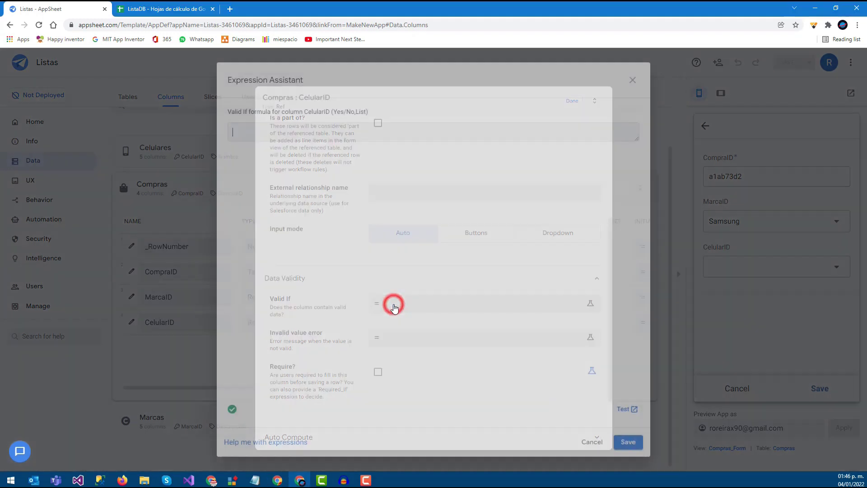
{"action": "left_click", "coordinate": [637, 140]}
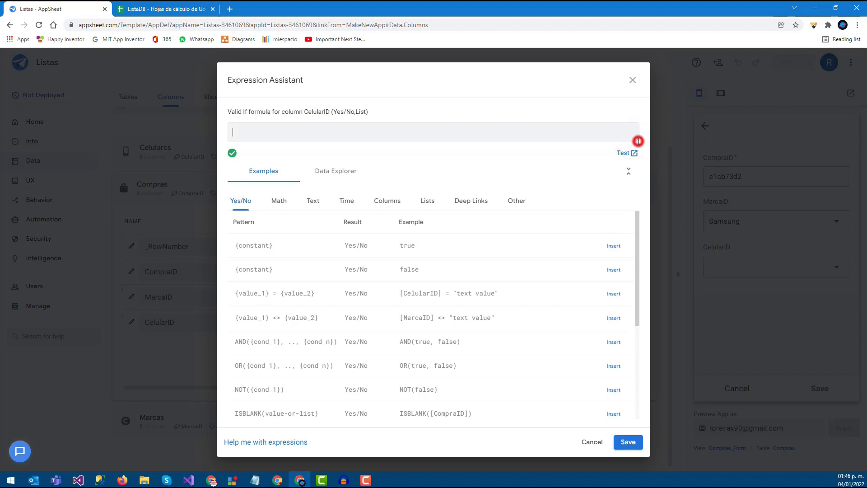
{"action": "left_click_drag", "start_coordinate": [638, 141], "coordinate": [634, 202]}
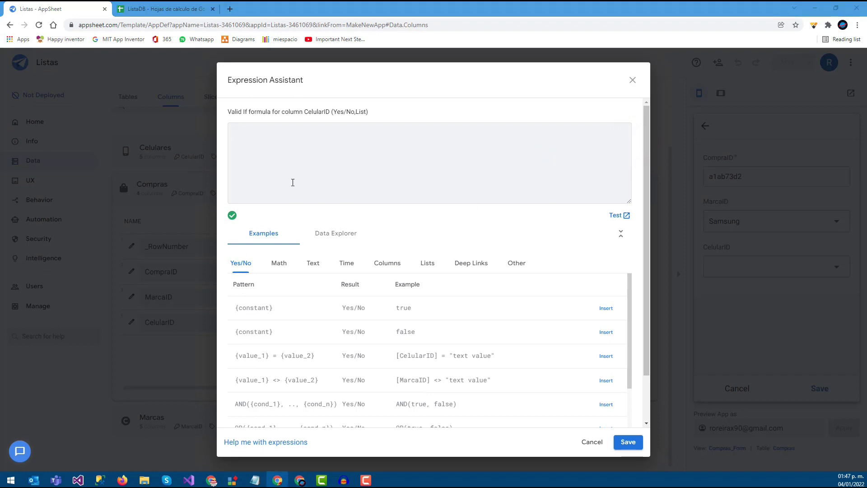
{"action": "left_click", "coordinate": [290, 152]}
{"action": "type", "text": "SELECT( Celulares[CelularID],   OR(     ISBLANK( [_THISROW].[MarcaID] ), [MarcaID] = [_THISROW].[MarcaID]   ) )"}
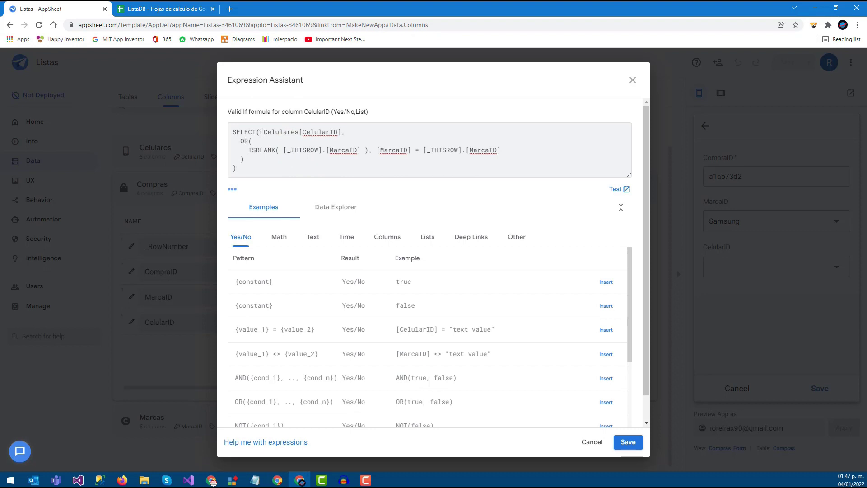
{"action": "left_click", "coordinate": [263, 132]}
{"action": "key", "text": "BackSpace"}
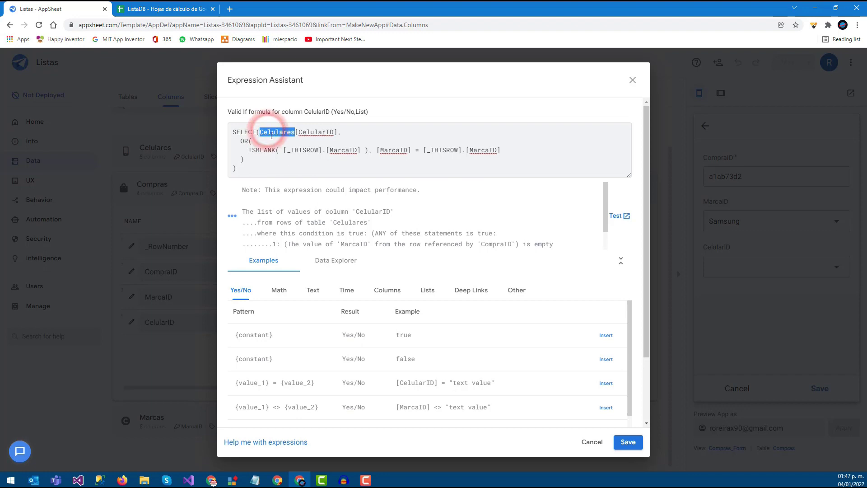
{"action": "left_click", "coordinate": [156, 9]}
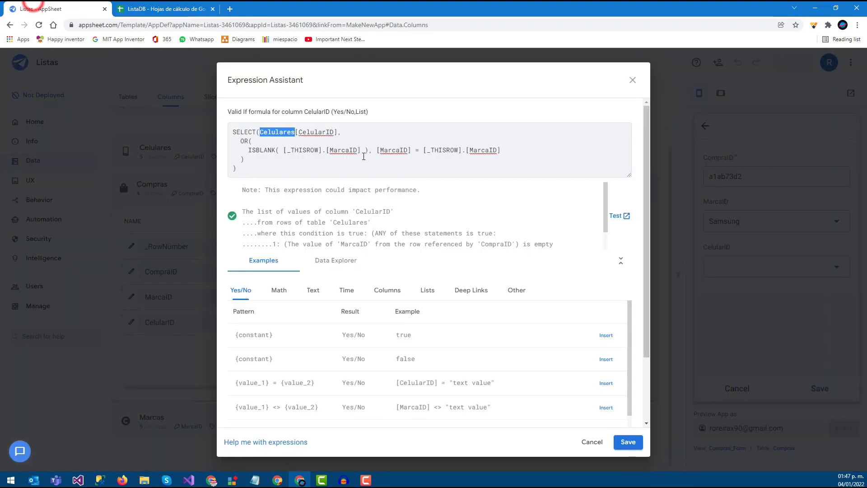
{"action": "left_click", "coordinate": [27, 9]}
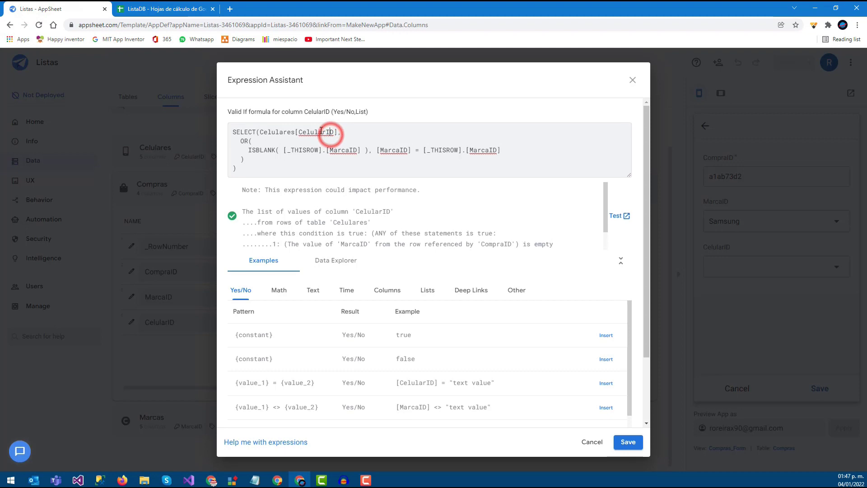
{"action": "left_click", "coordinate": [179, 5]}
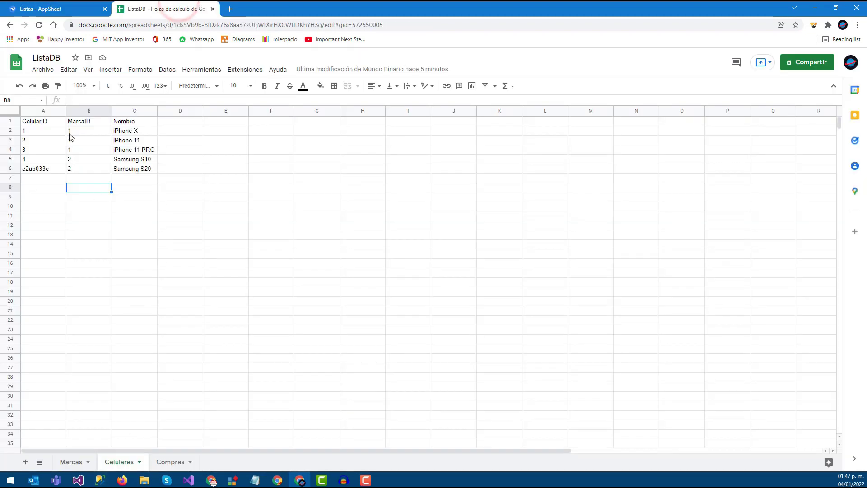
{"action": "left_click_drag", "start_coordinate": [51, 132], "coordinate": [54, 170]}
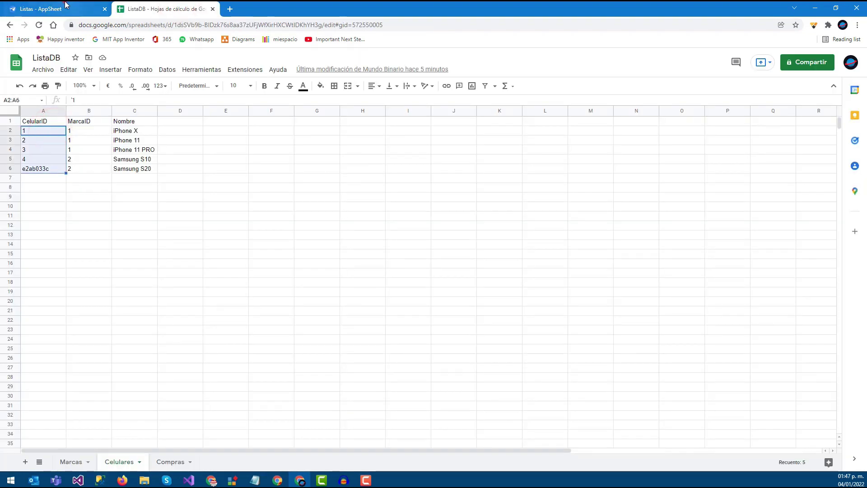
{"action": "left_click", "coordinate": [63, 7]}
{"action": "left_click", "coordinate": [242, 141]}
{"action": "left_click_drag", "start_coordinate": [241, 141], "coordinate": [249, 141]}
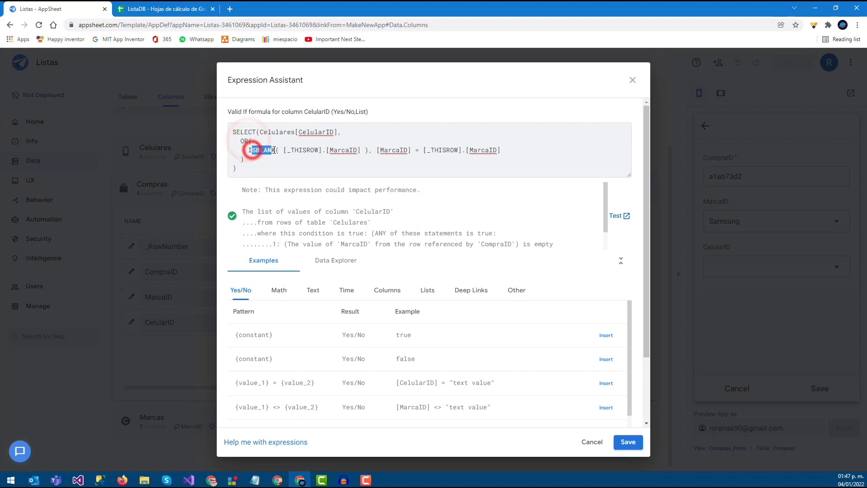
- Inspect the ISBLANK([_THISROW].[MarcaID]) condition in the Valid If formula
{"action": "left_click", "coordinate": [319, 151]}
{"action": "left_click_drag", "start_coordinate": [285, 151], "coordinate": [362, 150]}
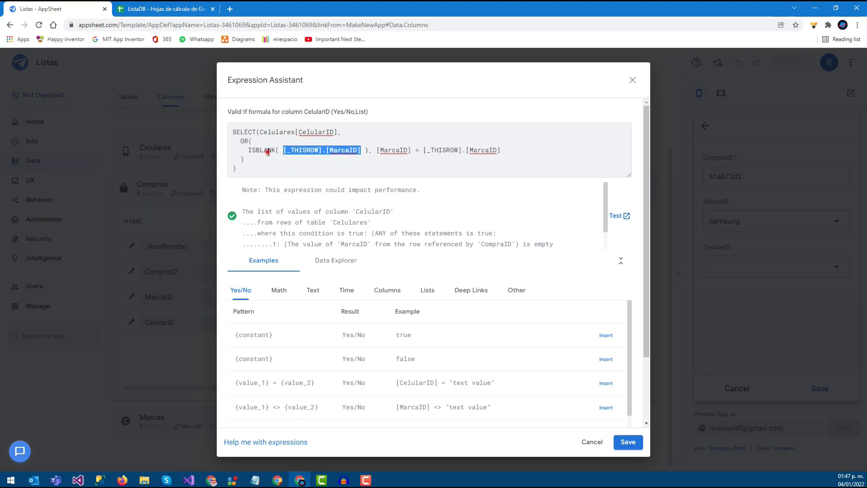
{"action": "left_click", "coordinate": [268, 152]}
{"action": "left_click_drag", "start_coordinate": [291, 150], "coordinate": [359, 150]}
{"action": "left_click", "coordinate": [381, 151]}
{"action": "double_click", "coordinate": [389, 151]}
{"action": "mouse_move", "coordinate": [419, 150]}
{"action": "left_mouse_down"}
{"action": "mouse_move", "coordinate": [515, 148]}
{"action": "mouse_move", "coordinate": [247, 150]}
{"action": "left_mouse_up"}
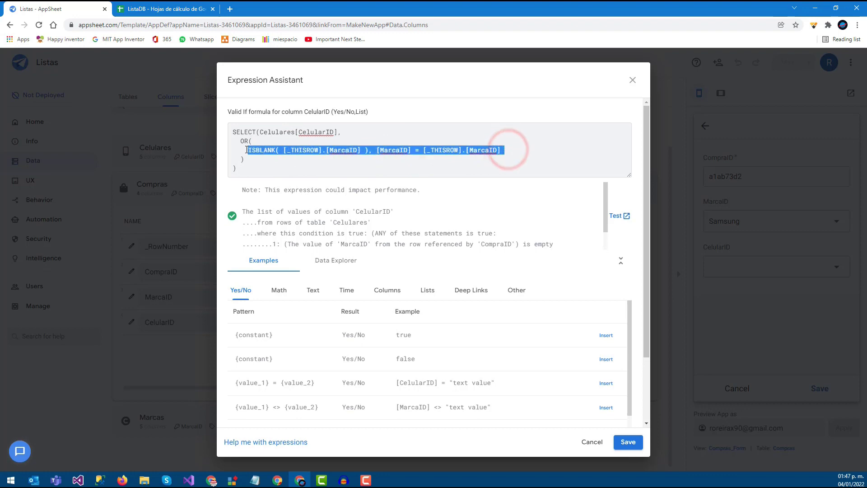
{"action": "left_click", "coordinate": [390, 151]}
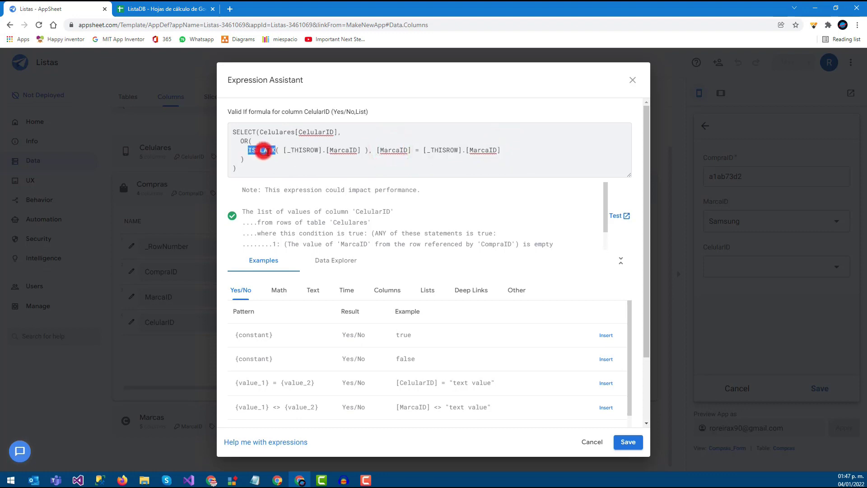
{"action": "left_click_drag", "start_coordinate": [281, 151], "coordinate": [533, 150]}
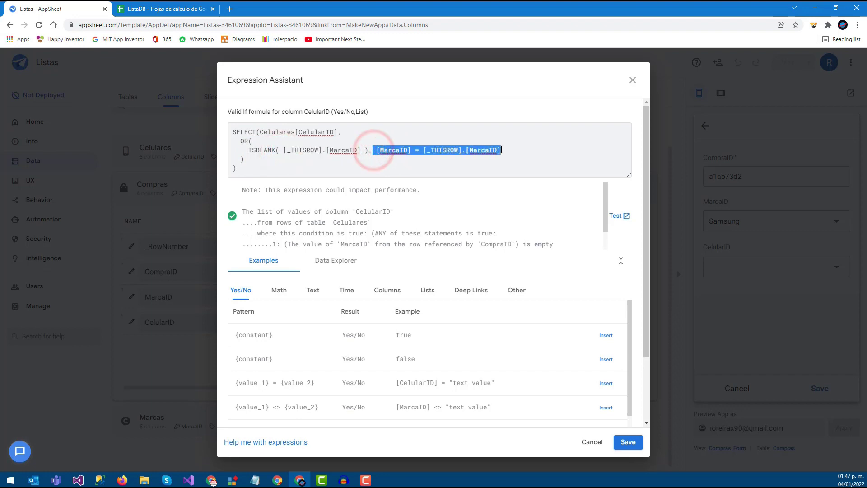
{"action": "left_click", "coordinate": [533, 151]}
{"action": "left_click", "coordinate": [244, 169]}
{"action": "key", "text": "ctrl+a"}
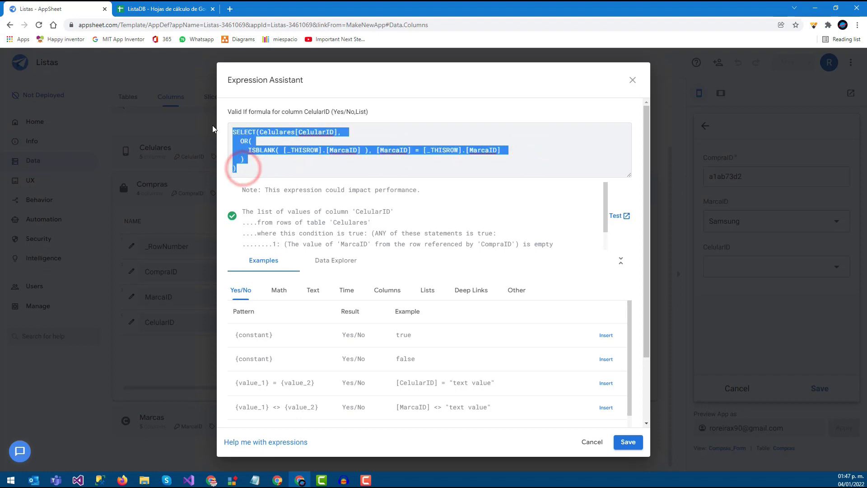
- Review the formula's [MarcaID] = [_THISROW].[MarcaID] comparison and its OR( wrapper
{"action": "left_click", "coordinate": [251, 148]}
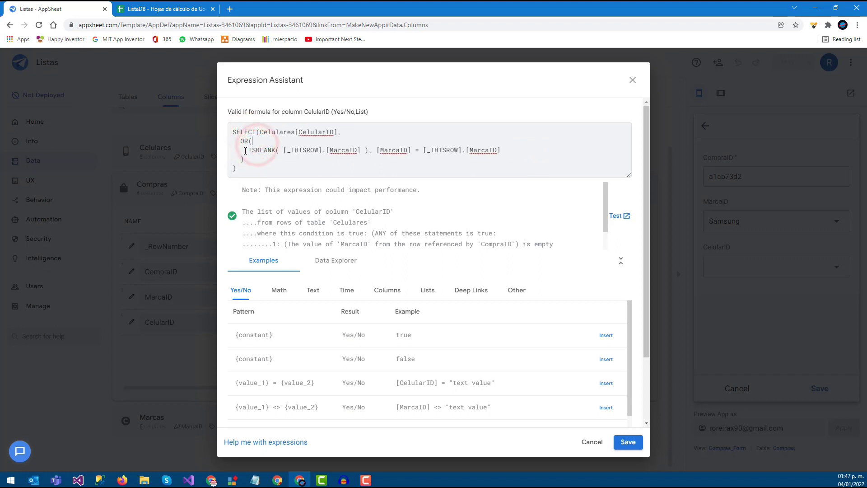
{"action": "left_click", "coordinate": [270, 158]}
{"action": "left_click_drag", "start_coordinate": [241, 150], "coordinate": [504, 150]}
{"action": "left_click", "coordinate": [404, 171]}
{"action": "double_click", "coordinate": [404, 172]}
{"action": "left_click", "coordinate": [264, 168]}
{"action": "left_click", "coordinate": [441, 151]}
{"action": "left_click_drag", "start_coordinate": [248, 150], "coordinate": [506, 150]}
{"action": "left_click", "coordinate": [528, 151]}
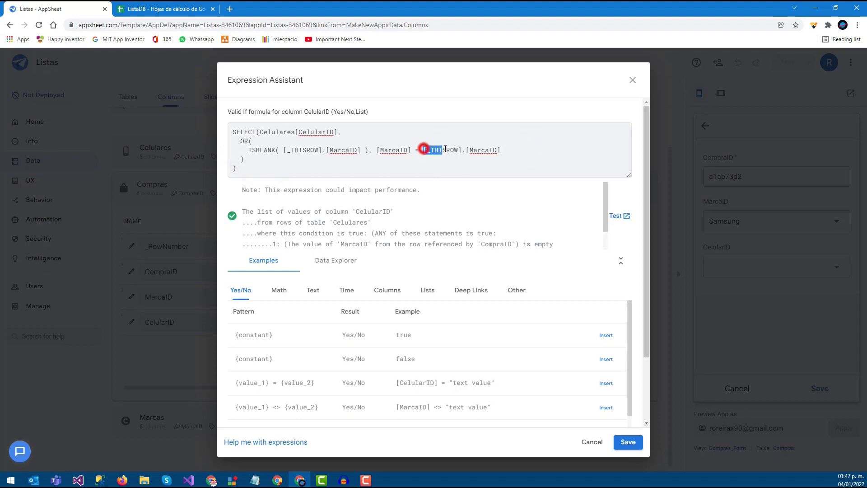
{"action": "left_click_drag", "start_coordinate": [445, 149], "coordinate": [501, 151]}
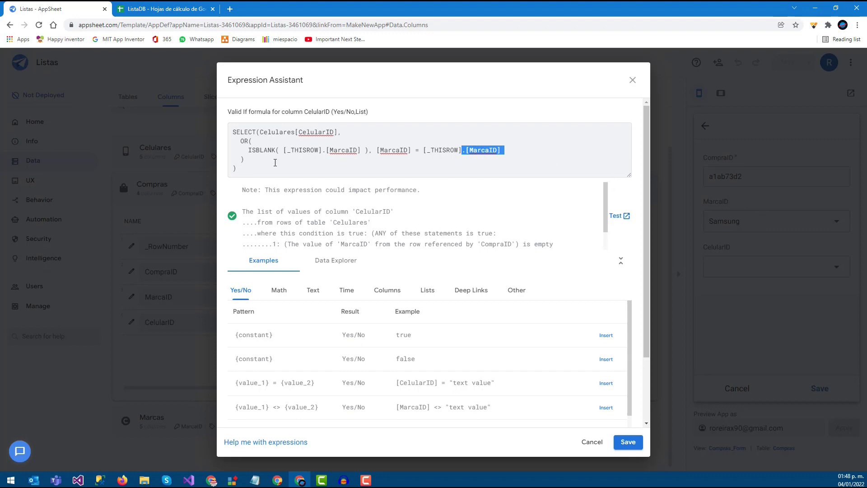
{"action": "left_click", "coordinate": [283, 141]}
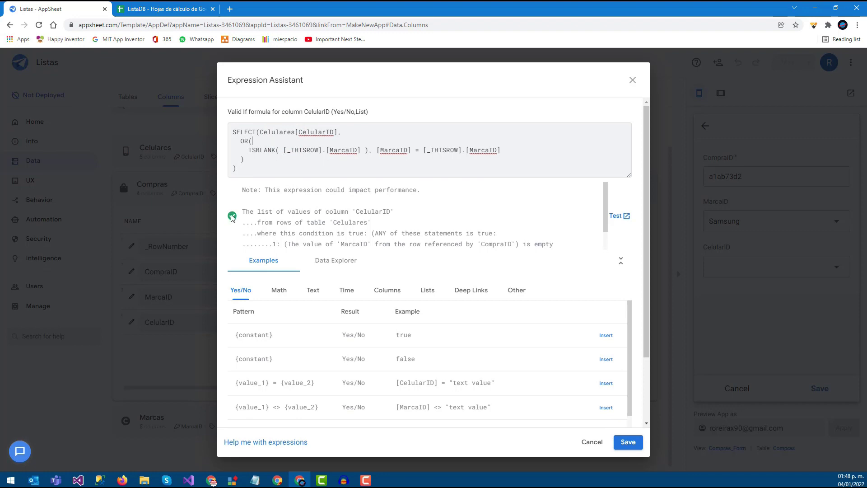
- Keep the Valid If formula, close the CelularID settings, and save the app
{"action": "left_click", "coordinate": [628, 441]}
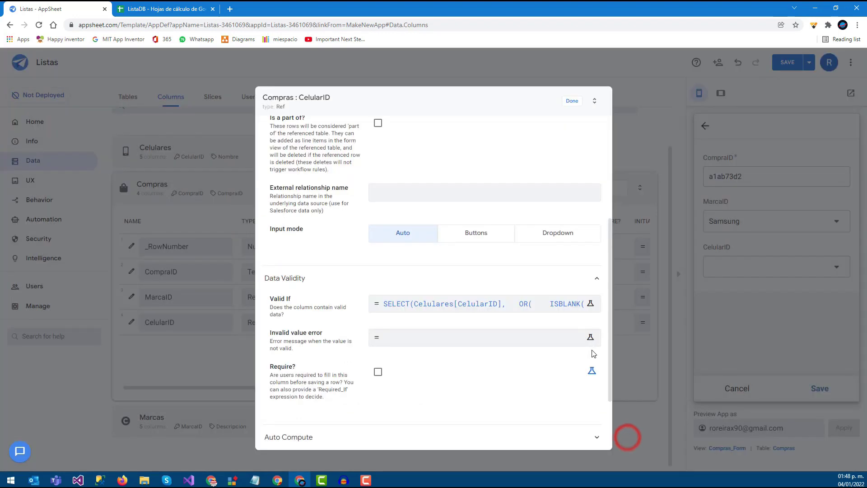
{"action": "left_click", "coordinate": [577, 100]}
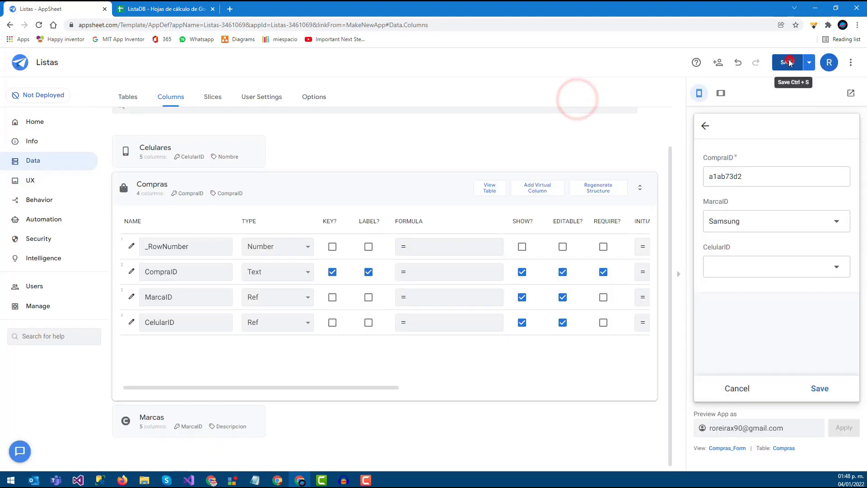
{"action": "left_click", "coordinate": [787, 62]}
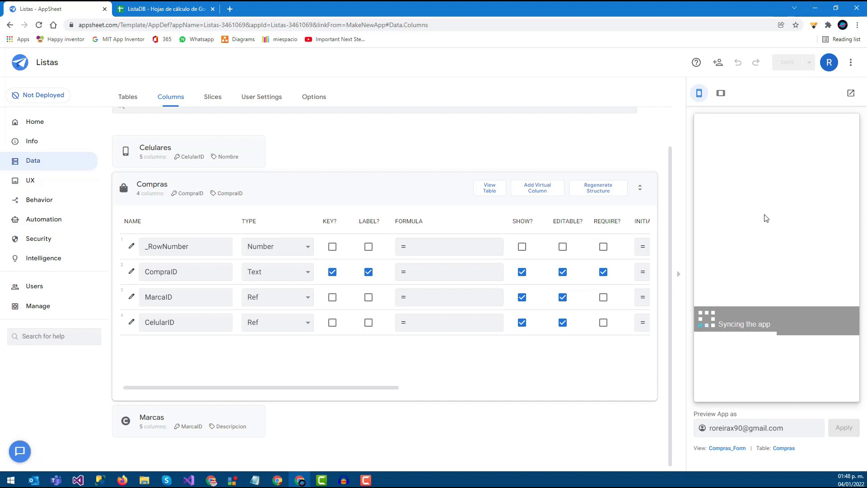
- Discard the open form and start a new Compras record with CompraID 1
{"action": "left_click", "coordinate": [745, 385]}
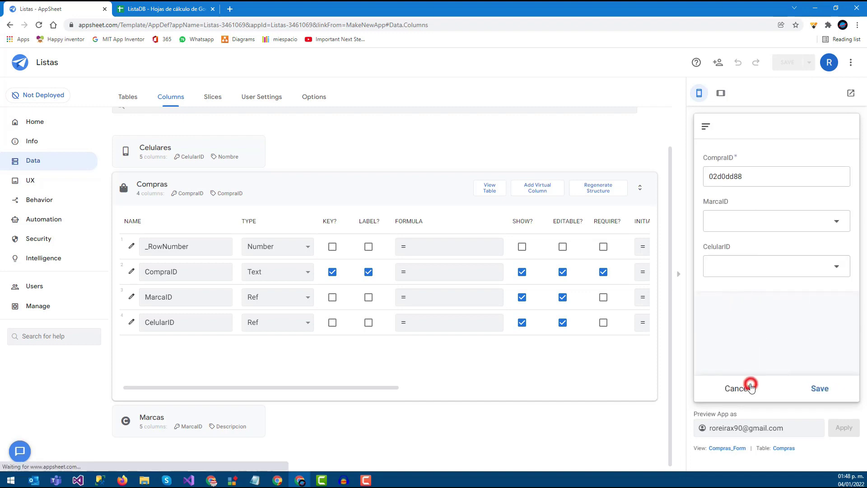
{"action": "left_click", "coordinate": [829, 386]}
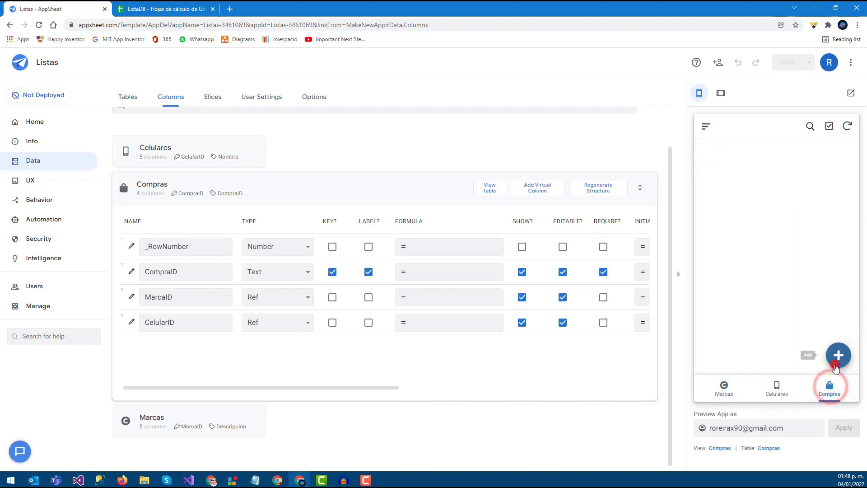
{"action": "left_click", "coordinate": [835, 361]}
{"action": "left_click_drag", "start_coordinate": [756, 176], "coordinate": [702, 176]}
{"action": "type", "text": "1"}
- Pick Samsung as MarcaID and choose Samsung S20 from the Samsung-only phone list
{"action": "left_click", "coordinate": [806, 220]}
{"action": "left_click", "coordinate": [724, 195]}
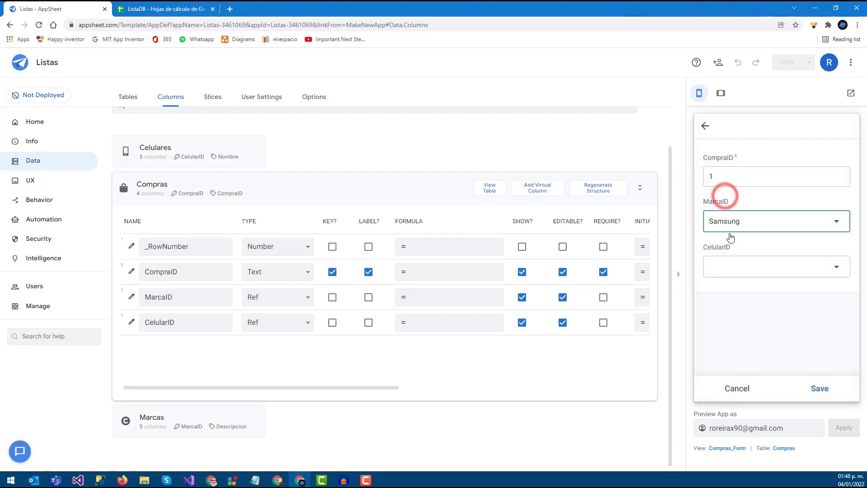
{"action": "left_click", "coordinate": [734, 268]}
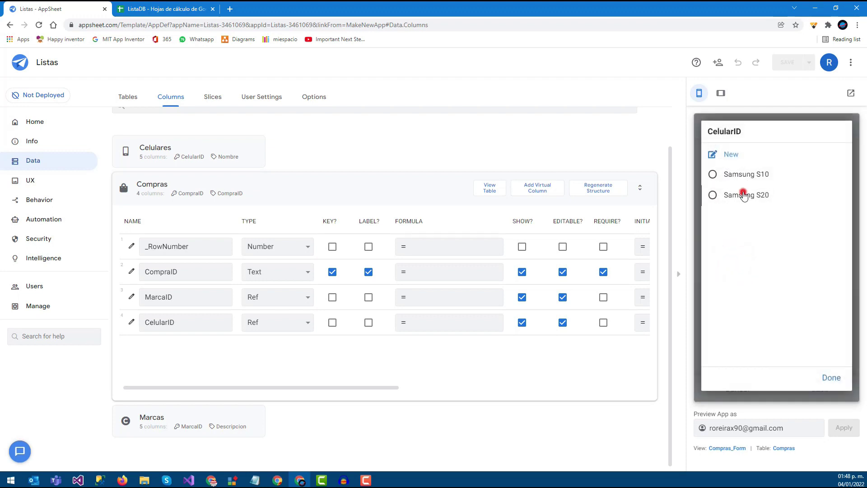
{"action": "left_click", "coordinate": [744, 195]}
- Switch the brand to Apple and choose iPhone 11, then set the brand back to Samsung
{"action": "left_click", "coordinate": [737, 216]}
{"action": "left_click", "coordinate": [734, 172]}
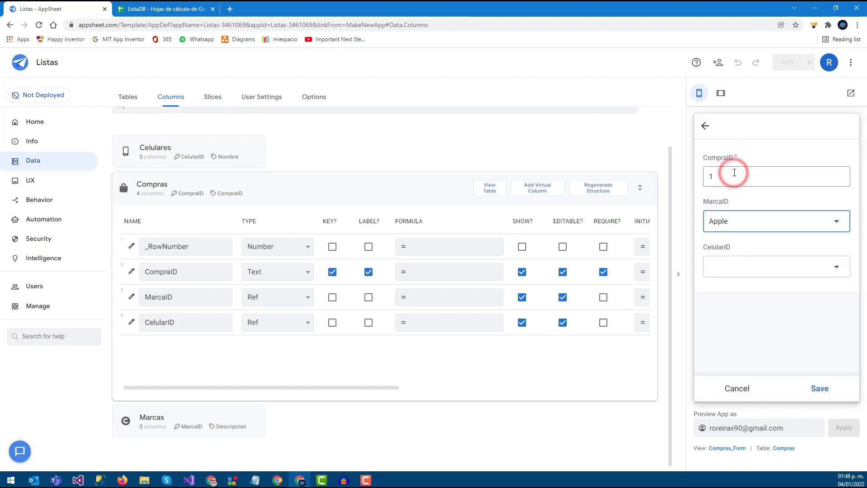
{"action": "left_click", "coordinate": [732, 271]}
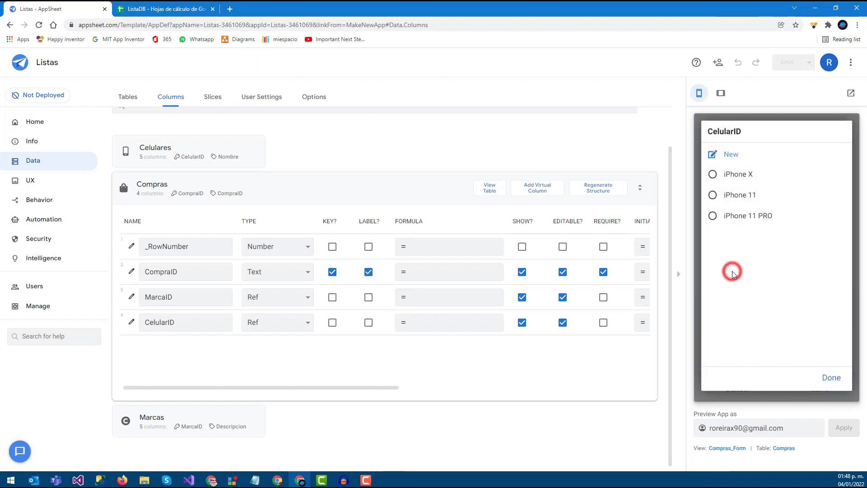
{"action": "left_click", "coordinate": [732, 199]}
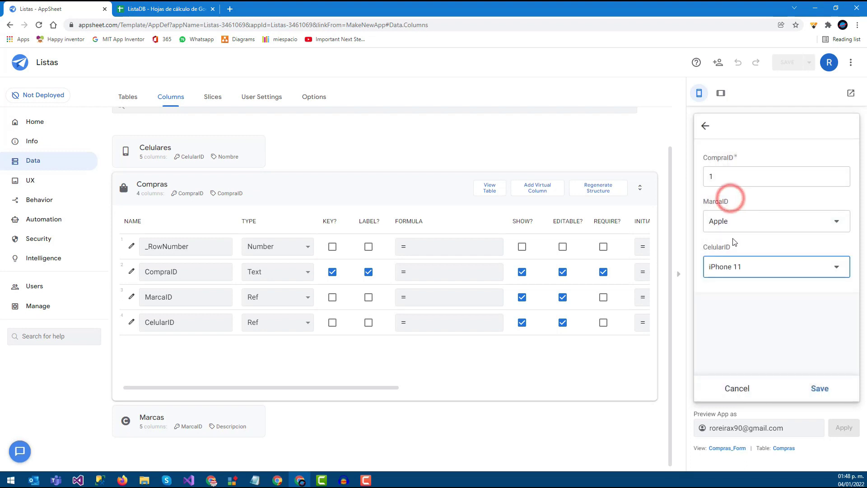
{"action": "left_click", "coordinate": [733, 221]}
{"action": "left_click", "coordinate": [731, 195]}
- Add a new brand Xaomi with MarcaID 3 from the MarcaID field and save it
{"action": "left_click", "coordinate": [735, 223]}
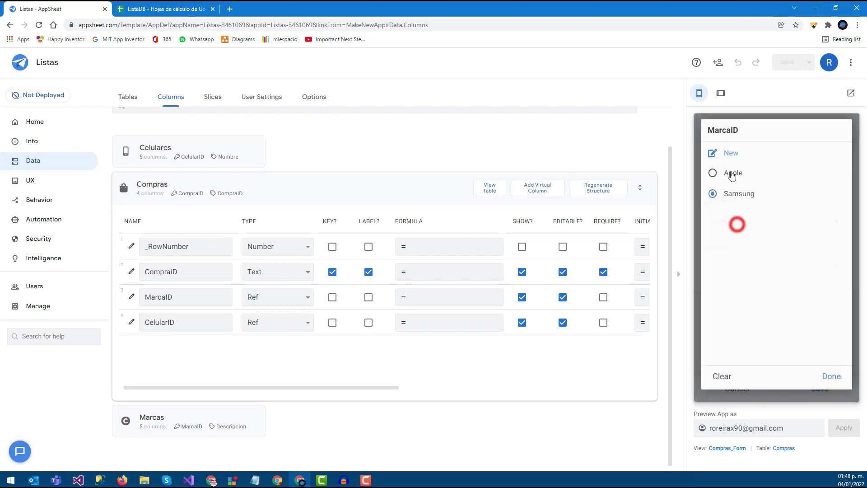
{"action": "left_click", "coordinate": [728, 155]}
{"action": "double_click", "coordinate": [744, 177]}
{"action": "type", "text": "3"}
{"action": "left_click", "coordinate": [737, 226]}
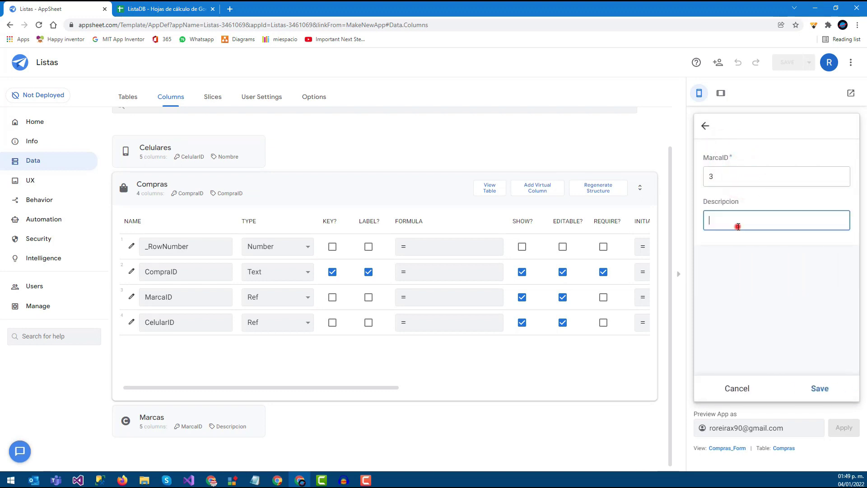
{"action": "type", "text": "Xaomi"}
{"action": "left_click", "coordinate": [819, 389]}
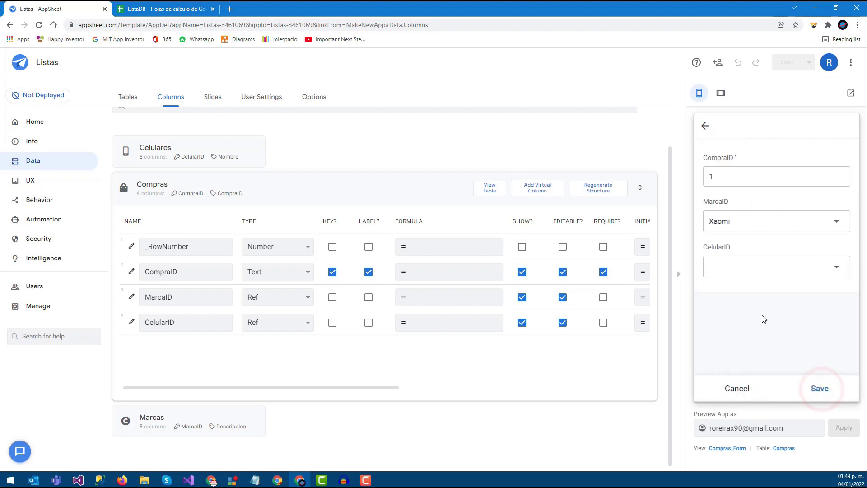
- Add phone Xaomi PRO MAX with CelularID 6 under brand Xaomi and save it
{"action": "left_click", "coordinate": [727, 268]}
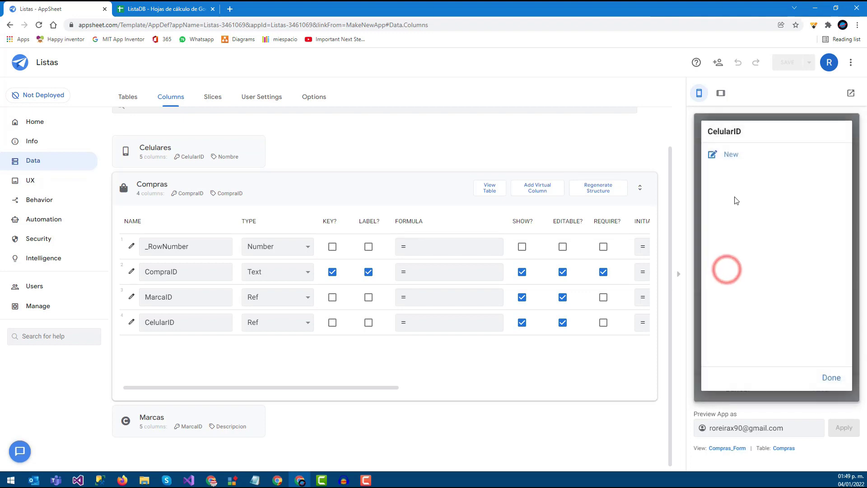
{"action": "left_click", "coordinate": [741, 150]}
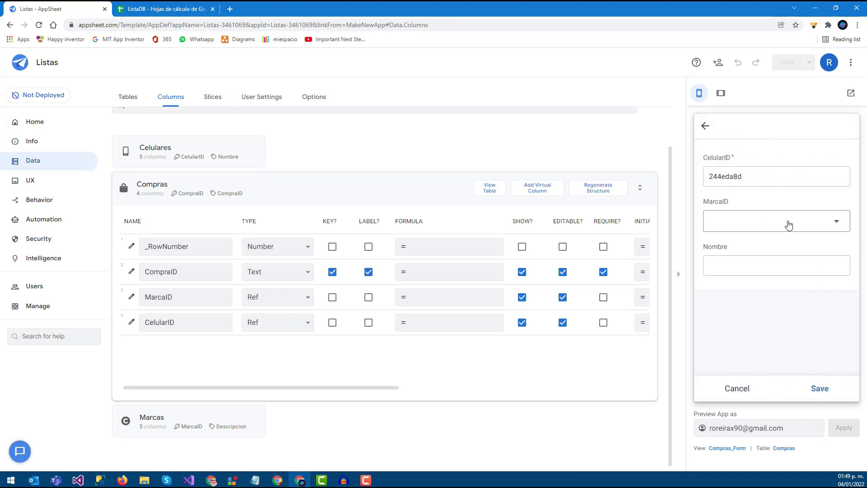
{"action": "double_click", "coordinate": [769, 180]}
{"action": "left_click", "coordinate": [138, 9]}
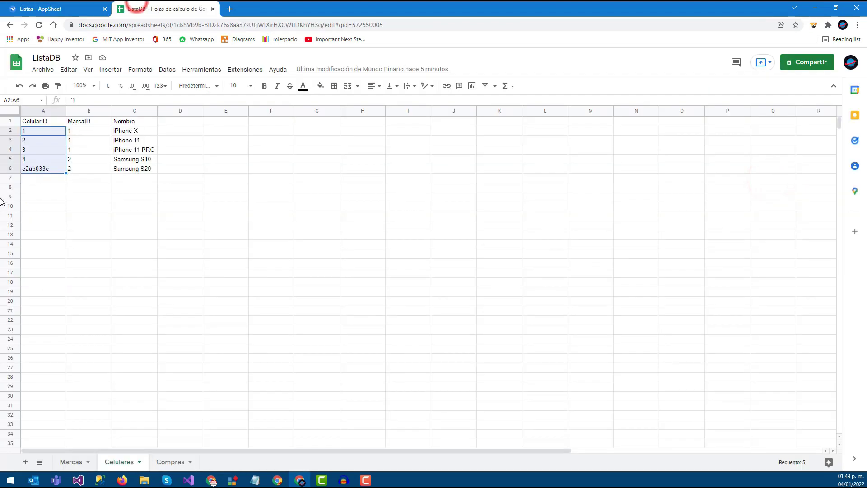
{"action": "left_click", "coordinate": [68, 9]}
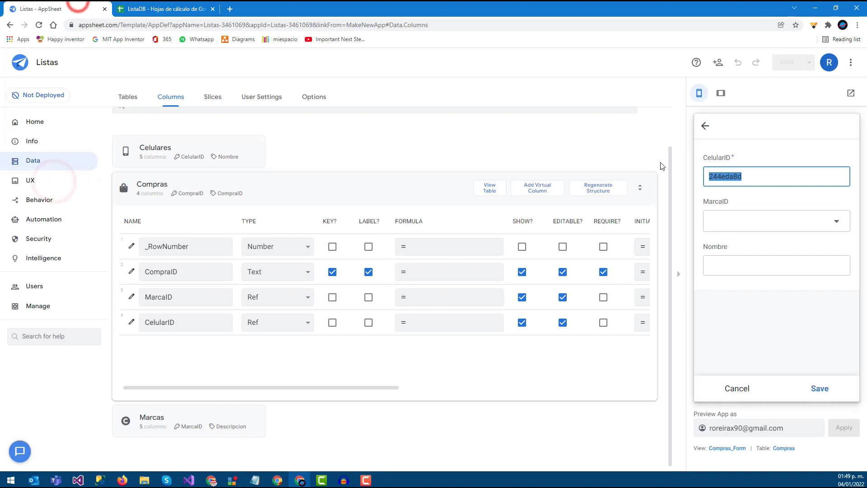
{"action": "left_click", "coordinate": [749, 218]}
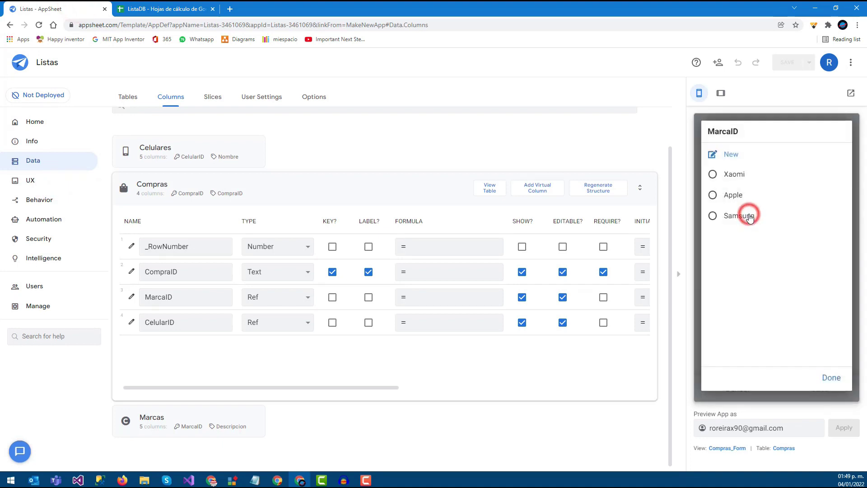
{"action": "left_click", "coordinate": [732, 175]}
{"action": "left_click", "coordinate": [730, 261]}
{"action": "type", "text": "Xaomi PRO MAX"}
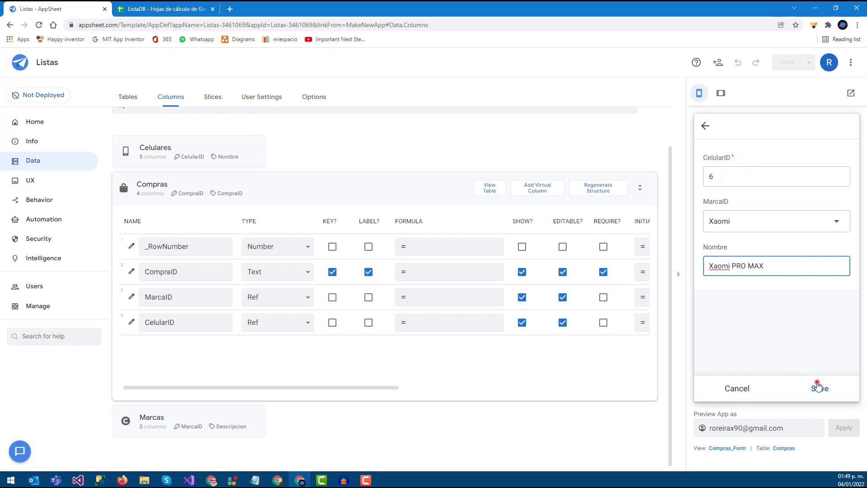
{"action": "left_click", "coordinate": [818, 385]}
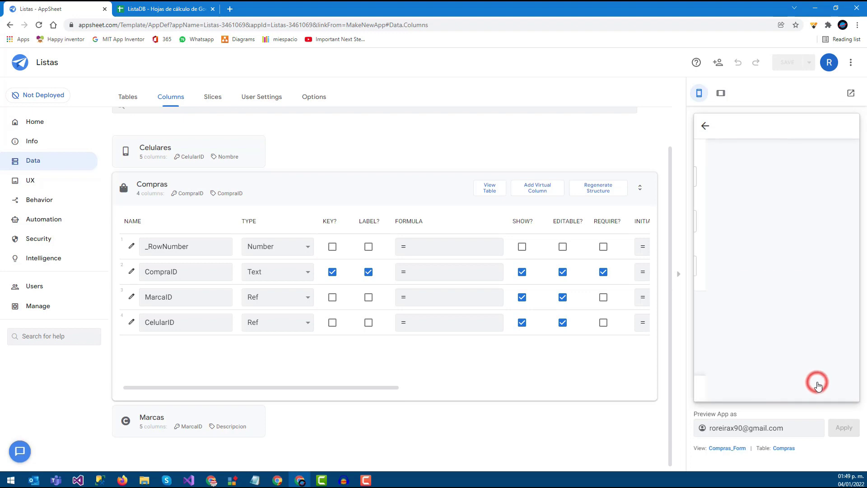
- Set MarcaID to Apple and confirm the phone list offers only iPhones
{"action": "left_click", "coordinate": [731, 231]}
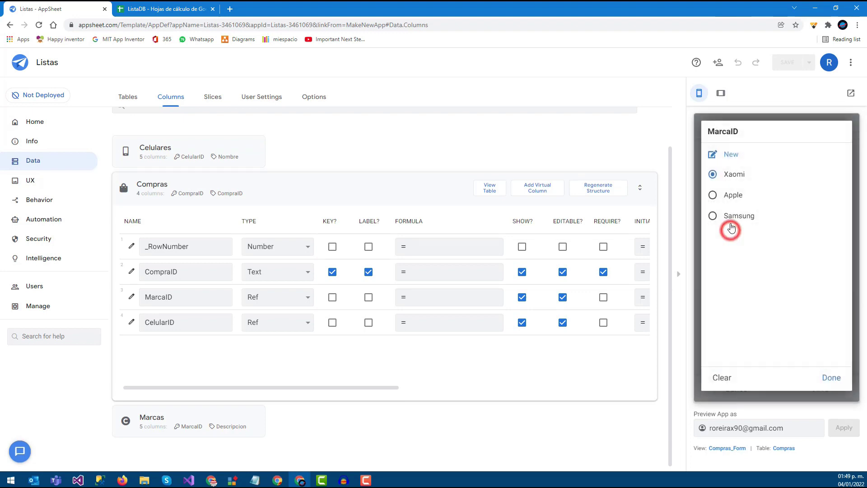
{"action": "left_click", "coordinate": [734, 196]}
{"action": "left_click", "coordinate": [740, 272]}
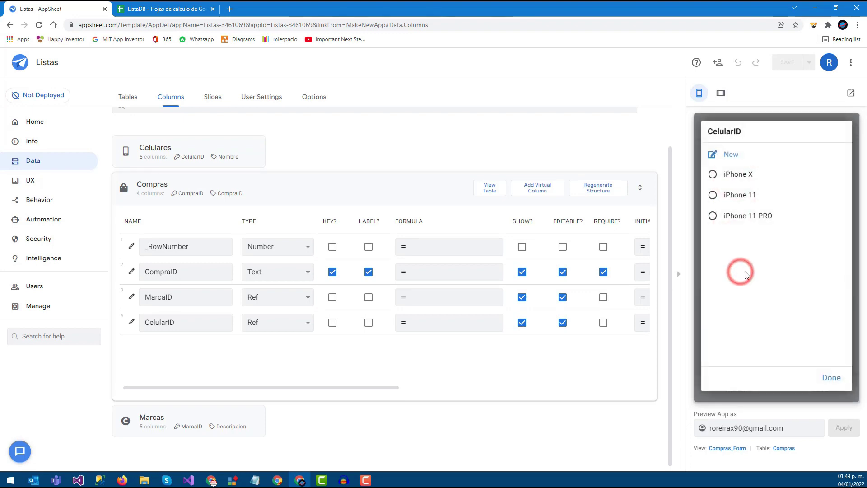
{"action": "left_click", "coordinate": [833, 375]}
- Set the purchase to brand Xaomi with phone Xaomi PRO MAX
{"action": "left_click", "coordinate": [751, 221]}
{"action": "left_click", "coordinate": [739, 172]}
{"action": "left_click", "coordinate": [745, 268]}
{"action": "left_click", "coordinate": [755, 173]}
- Save the purchase and confirm ListaDB's Compras sheet has no rows yet
{"action": "left_click", "coordinate": [820, 390]}
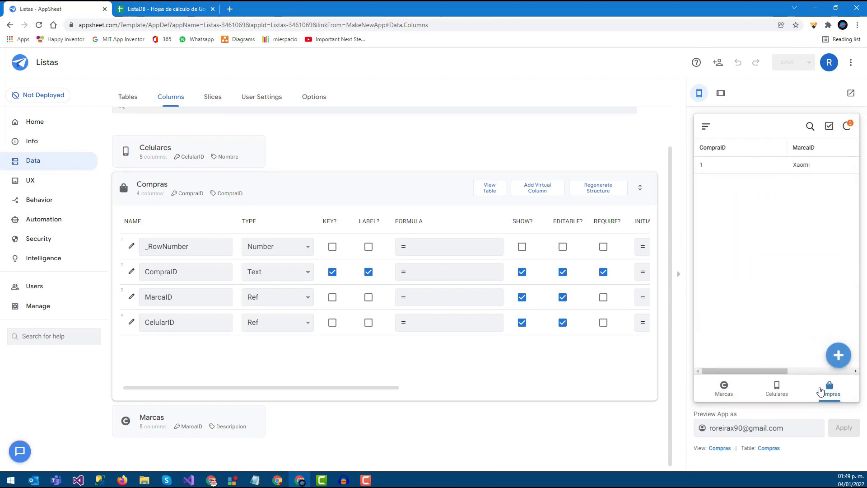
{"action": "left_click", "coordinate": [176, 8]}
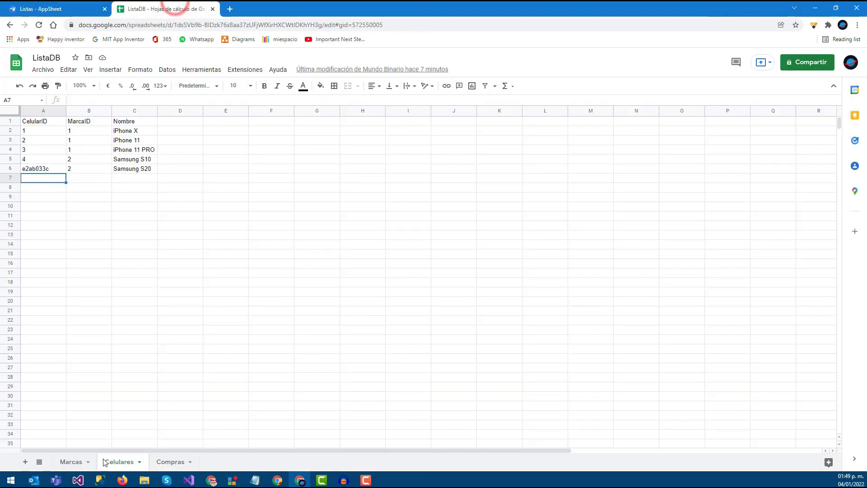
{"action": "left_click", "coordinate": [157, 461]}
{"action": "left_click", "coordinate": [94, 181]}
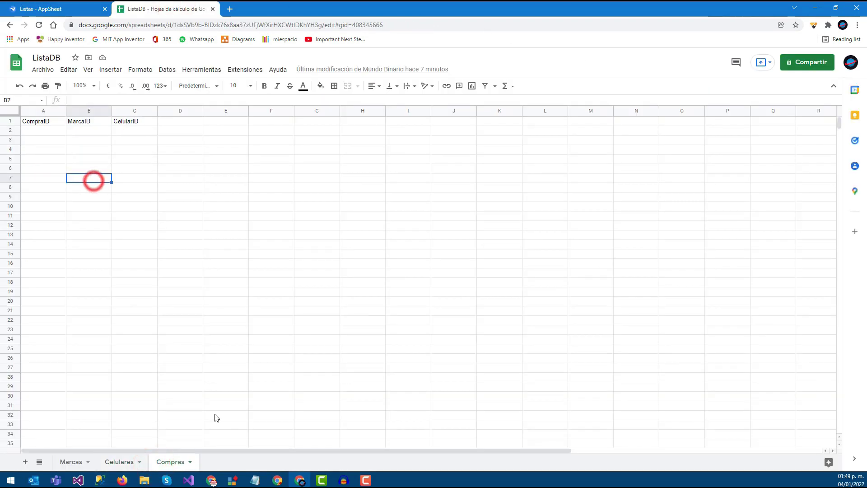
{"action": "left_click", "coordinate": [91, 190]}
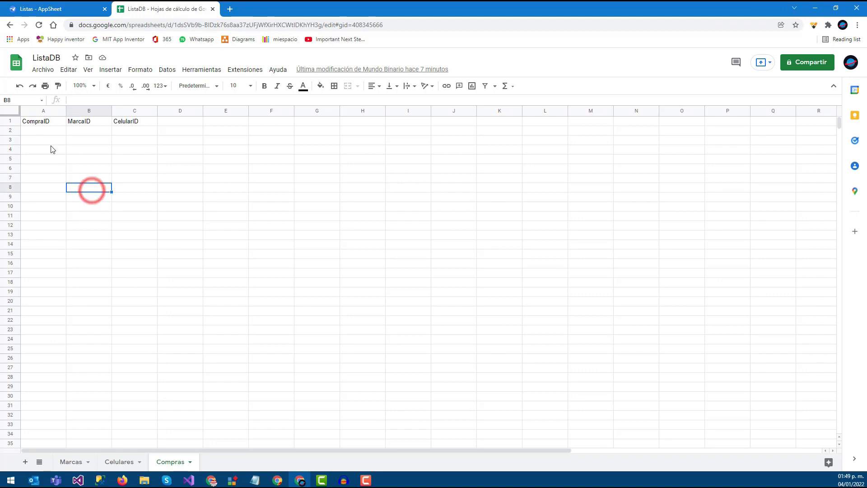
{"action": "left_click", "coordinate": [42, 131]}
{"action": "left_click", "coordinate": [126, 132], "text": "shift"}
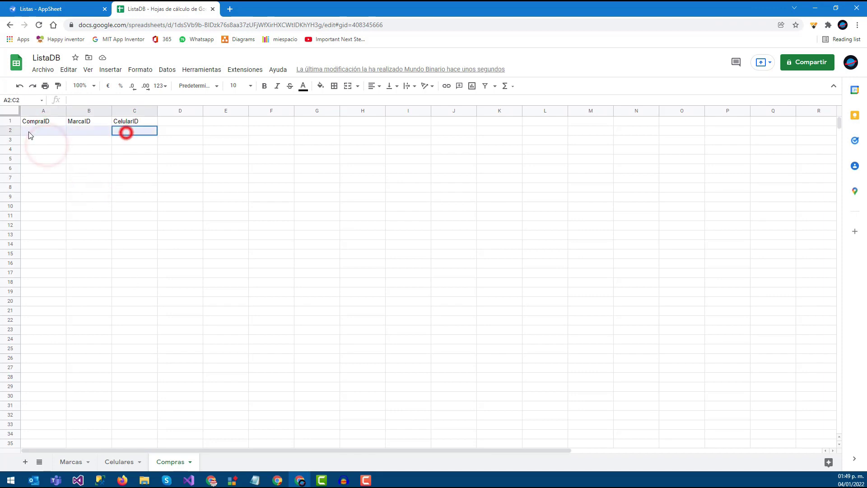
- Sync the app and verify Compras row 2 shows purchase 1 with brand ID 3
{"action": "left_click", "coordinate": [72, 7]}
{"action": "left_click", "coordinate": [846, 128]}
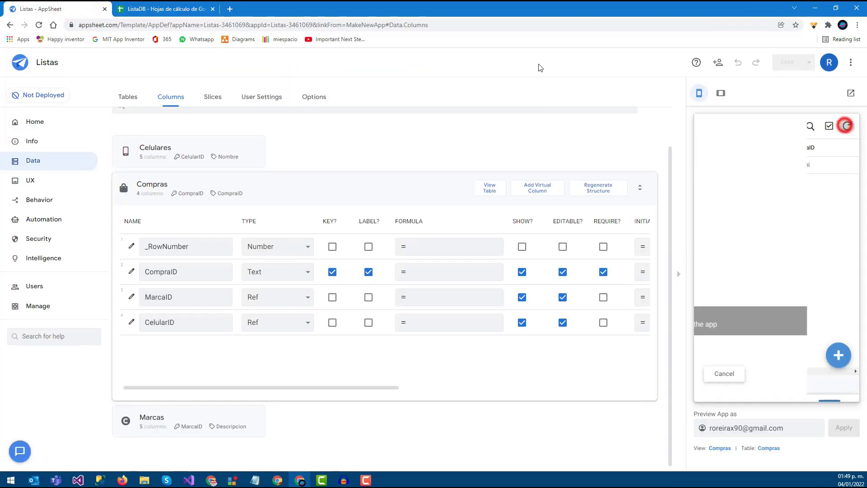
{"action": "left_click", "coordinate": [153, 9]}
{"action": "left_click", "coordinate": [93, 178]}
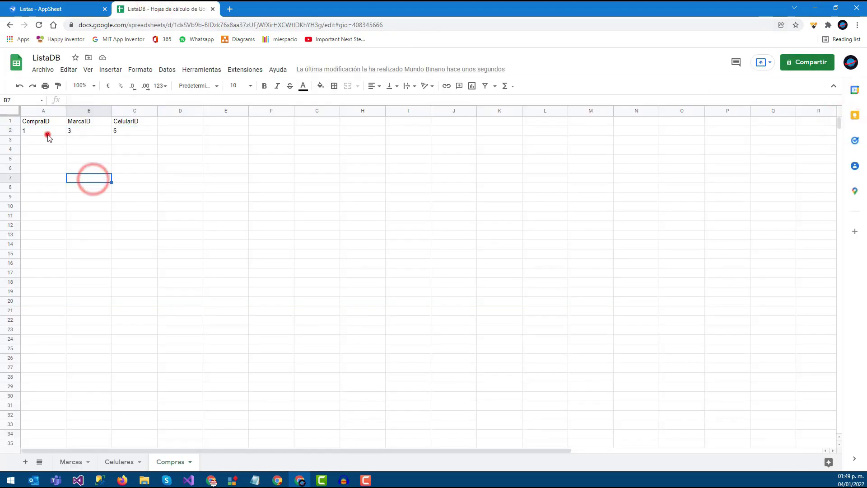
{"action": "left_click", "coordinate": [44, 132]}
{"action": "left_click", "coordinate": [75, 133]}
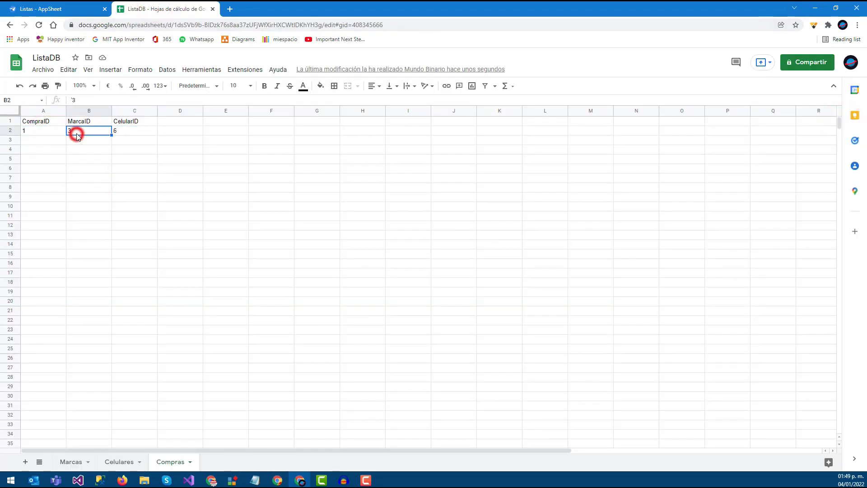
- Confirm brand 3 is Xaomi and phone 6 is the new Xaomi PRO MAX row in Celulares
{"action": "left_click", "coordinate": [68, 461]}
{"action": "left_click_drag", "start_coordinate": [31, 144], "coordinate": [95, 148]}
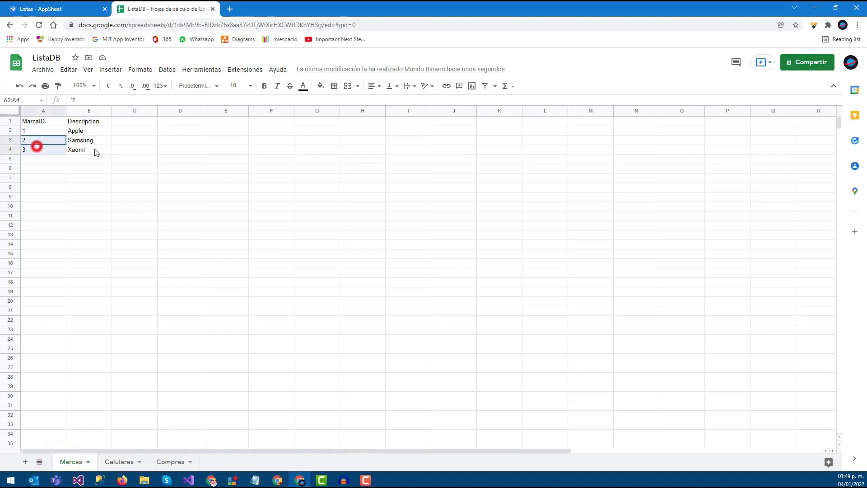
{"action": "left_click", "coordinate": [172, 461]}
{"action": "left_click", "coordinate": [113, 132]}
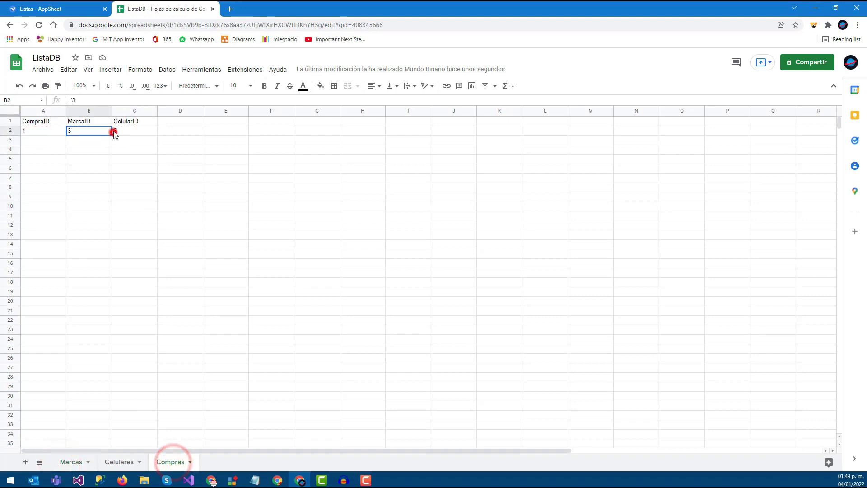
{"action": "left_click", "coordinate": [114, 461]}
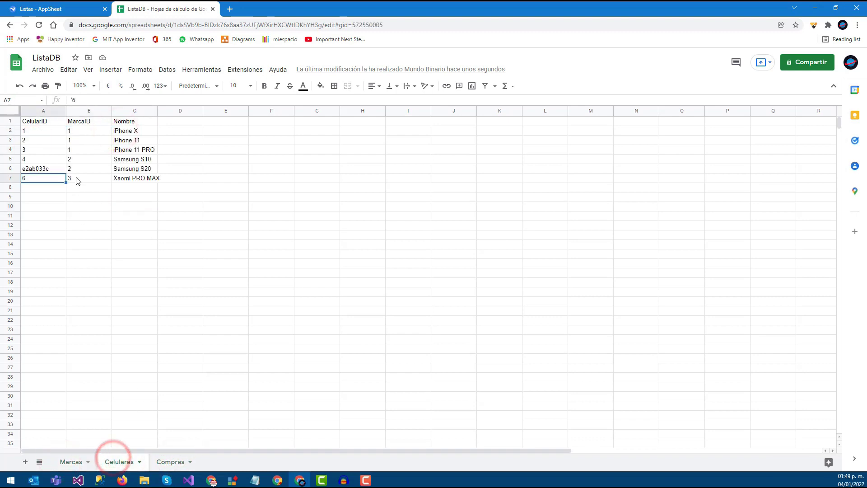
{"action": "left_click_drag", "start_coordinate": [146, 179], "coordinate": [27, 178]}
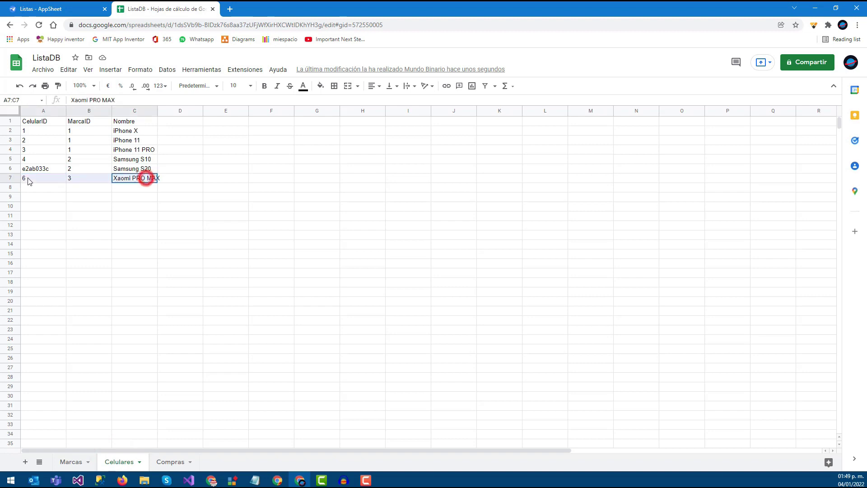
- Save a new purchase with CompraID 2, brand Samsung and phone Samsung S20
{"action": "left_click", "coordinate": [88, 5]}
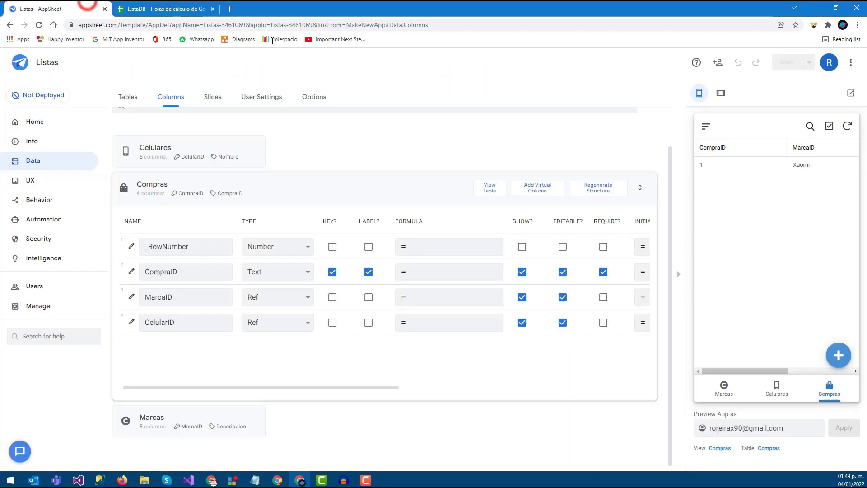
{"action": "left_click", "coordinate": [838, 355]}
{"action": "double_click", "coordinate": [759, 176]}
{"action": "type", "text": "2"}
{"action": "left_click", "coordinate": [775, 220]}
{"action": "left_click", "coordinate": [734, 195]}
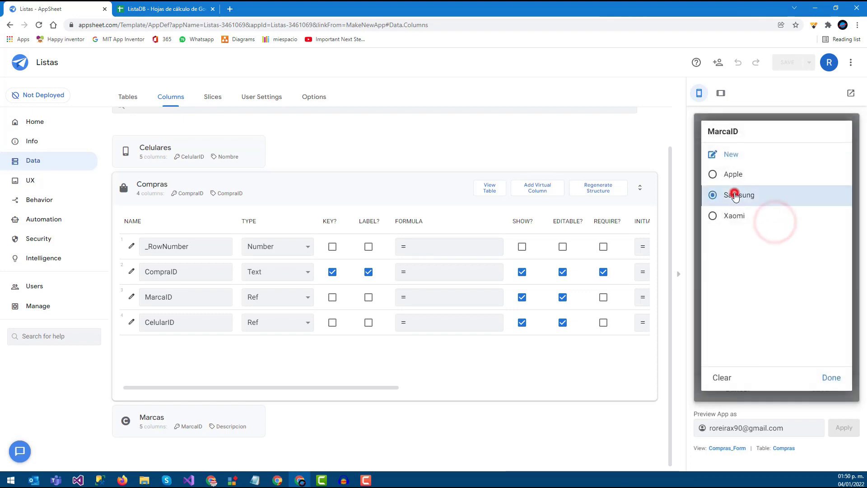
{"action": "left_click", "coordinate": [745, 264]}
{"action": "left_click", "coordinate": [736, 195]}
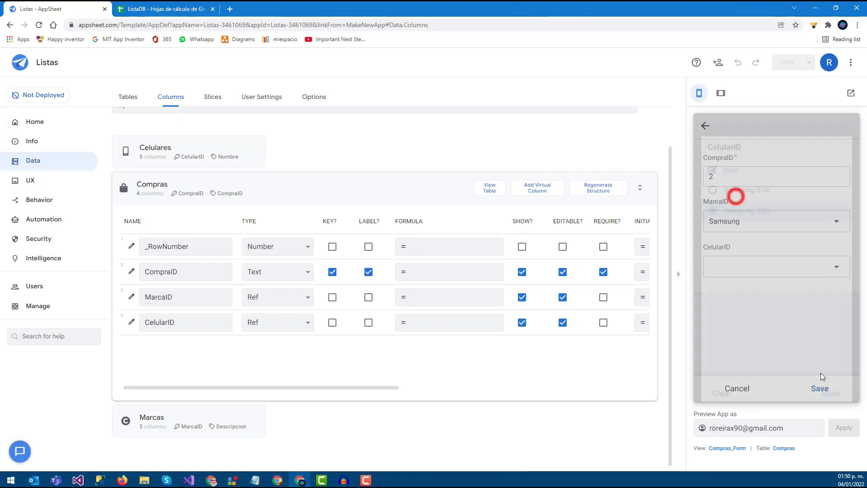
{"action": "left_click", "coordinate": [820, 388]}
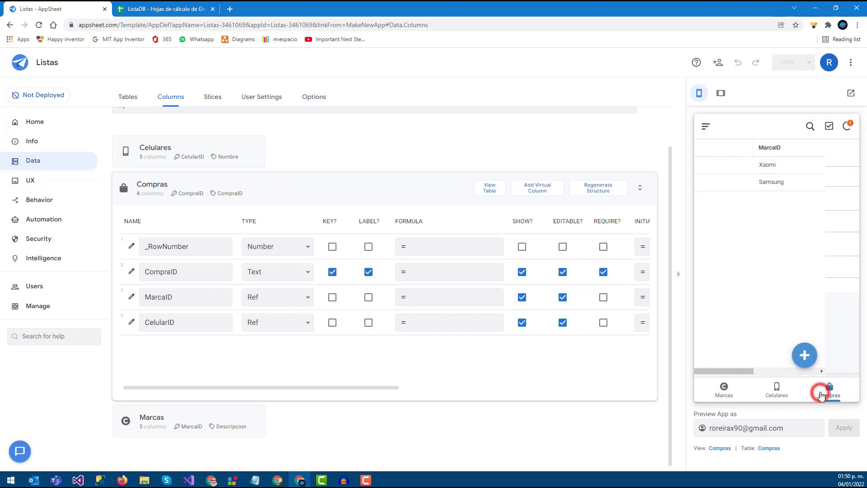
- Sync the app and check the new purchase in Compras row 3 with phone ID e2ab033c
{"action": "left_click", "coordinate": [845, 124]}
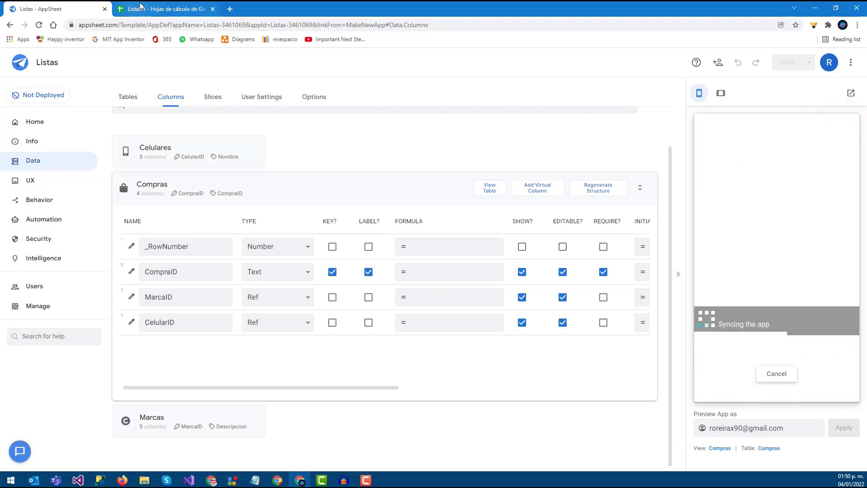
{"action": "left_click", "coordinate": [140, 6]}
{"action": "left_click", "coordinate": [170, 461]}
{"action": "left_click", "coordinate": [184, 260]}
{"action": "left_click_drag", "start_coordinate": [38, 139], "coordinate": [128, 142]}
{"action": "left_click", "coordinate": [132, 162]}
{"action": "left_click", "coordinate": [120, 140]}
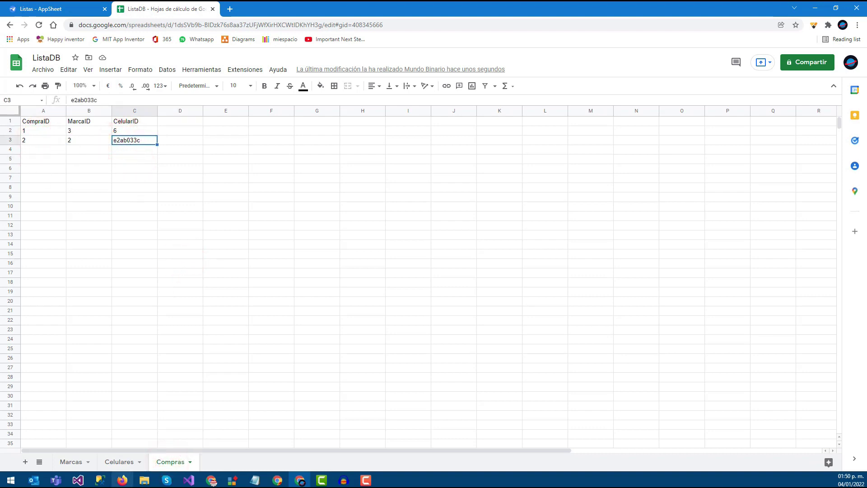
- Confirm in the Celulares sheet that phone ID e2ab033c is Samsung S20
{"action": "left_click", "coordinate": [116, 465]}
{"action": "left_click", "coordinate": [38, 169]}
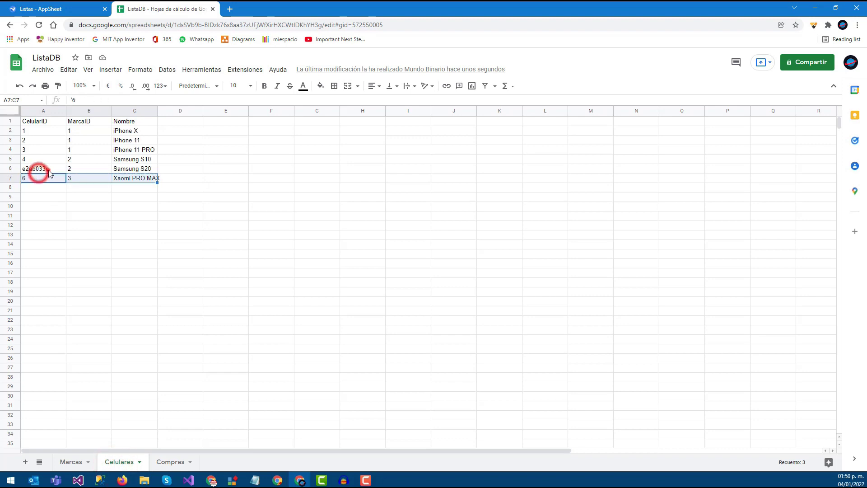
{"action": "left_click", "coordinate": [137, 169]}
{"action": "left_click", "coordinate": [79, 207]}
{"action": "left_click", "coordinate": [44, 171]}
{"action": "left_click", "coordinate": [135, 186]}
- Start another new purchase record in the app preview
{"action": "left_click", "coordinate": [31, 7]}
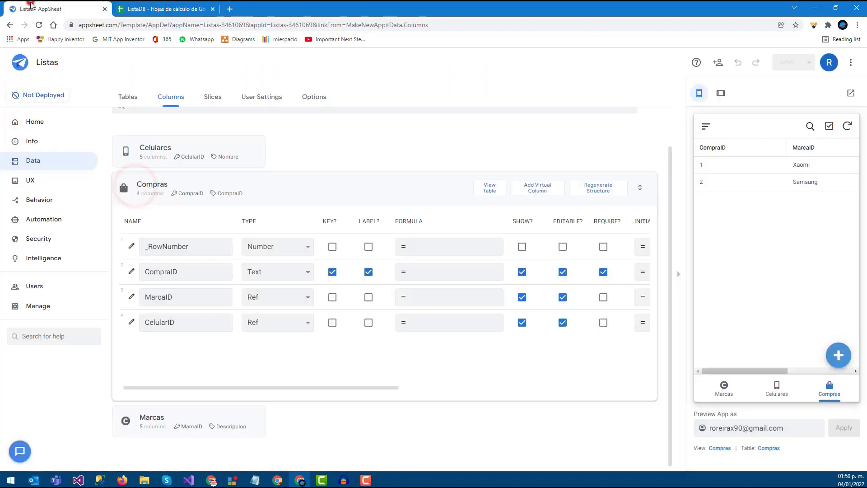
{"action": "left_click", "coordinate": [833, 359]}
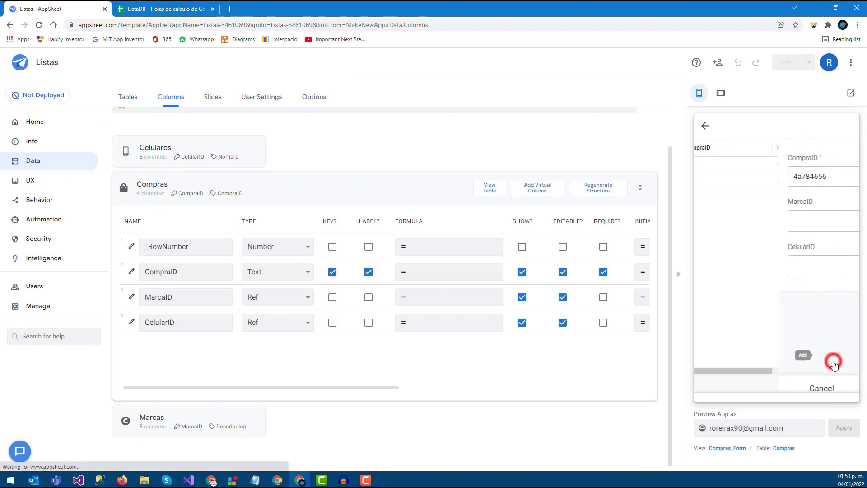
{"action": "left_click", "coordinate": [765, 232]}
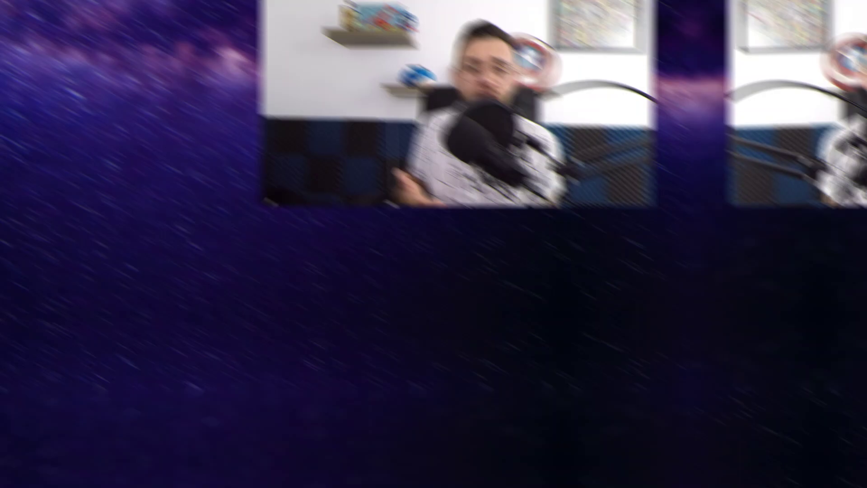